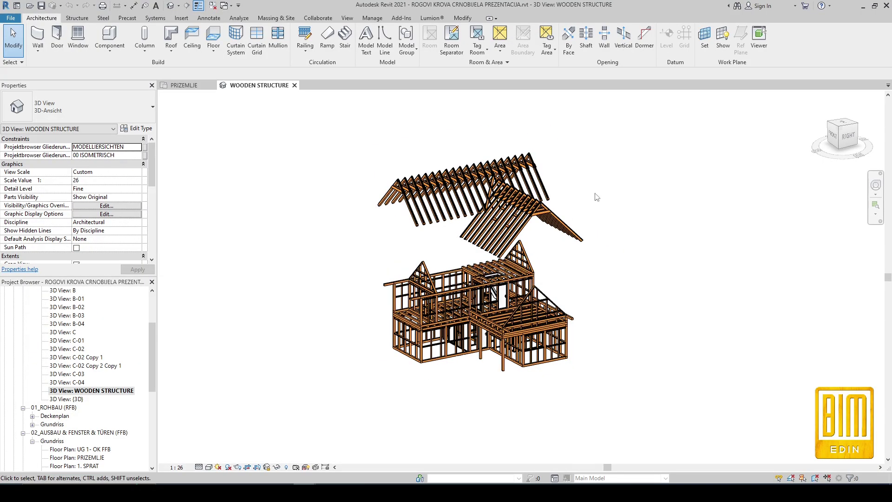
# - Pan the exploded WOODEN STRUCTURE 3D view so the whole house model fits
pyautogui.moveTo(480, 268); pyautogui.dragTo(435, 297, button='middle')
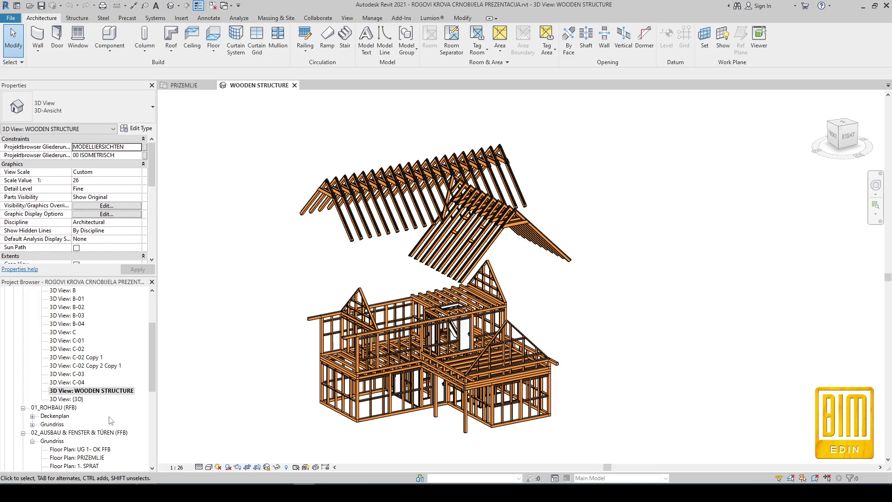
pyautogui.scroll(-1, 496, 215)
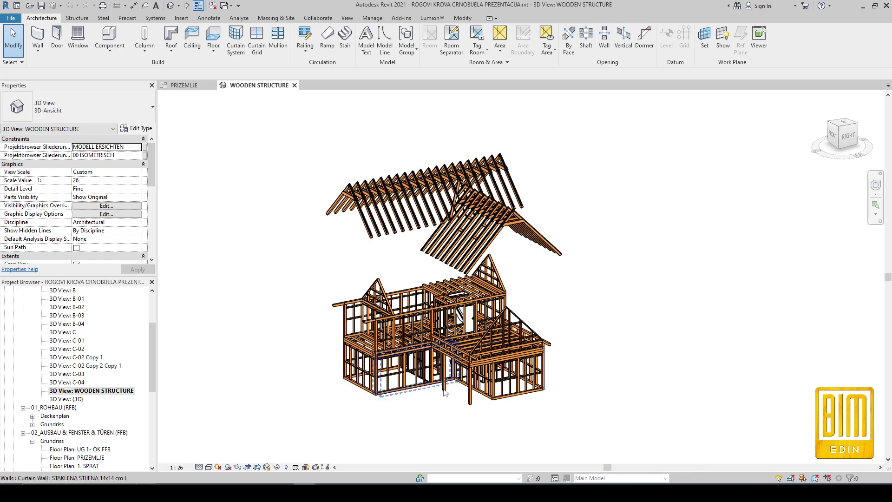
pyautogui.scroll(-1, 537, 259)
pyautogui.scroll(-1, 579, 310)
pyautogui.scroll(-1, 575, 304)
pyautogui.scroll(1, 123, 404)
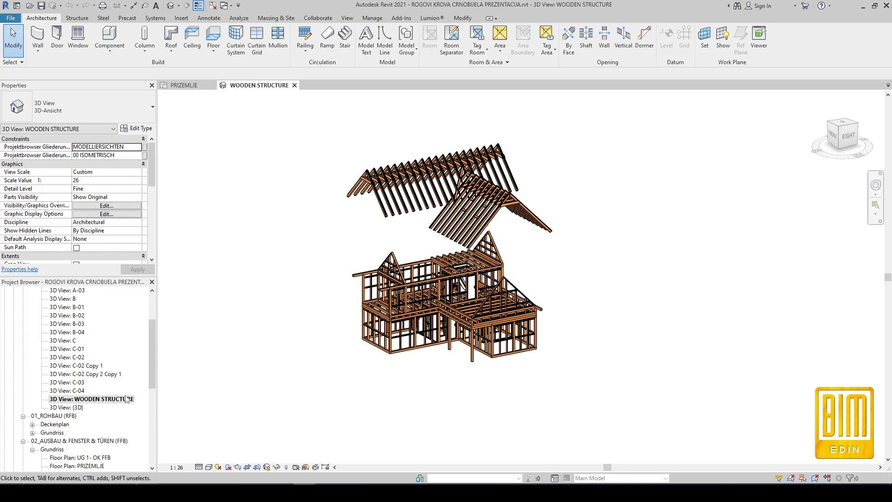
pyautogui.scroll(1, 126, 399)
pyautogui.scroll(-2, 126, 399)
# - Open the ROOF floor plan, close PRIZEMLJE, and tile it beside the 3D view
pyautogui.doubleClick(83, 432)
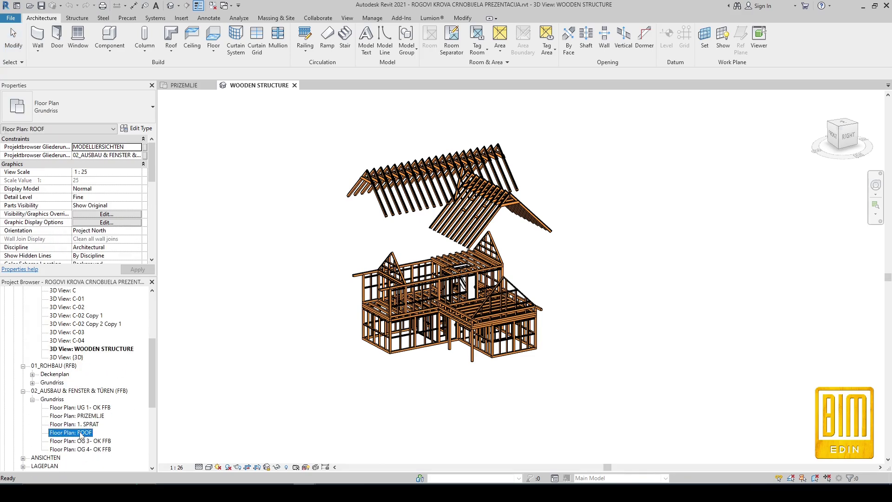
pyautogui.scroll(-1, 496, 230)
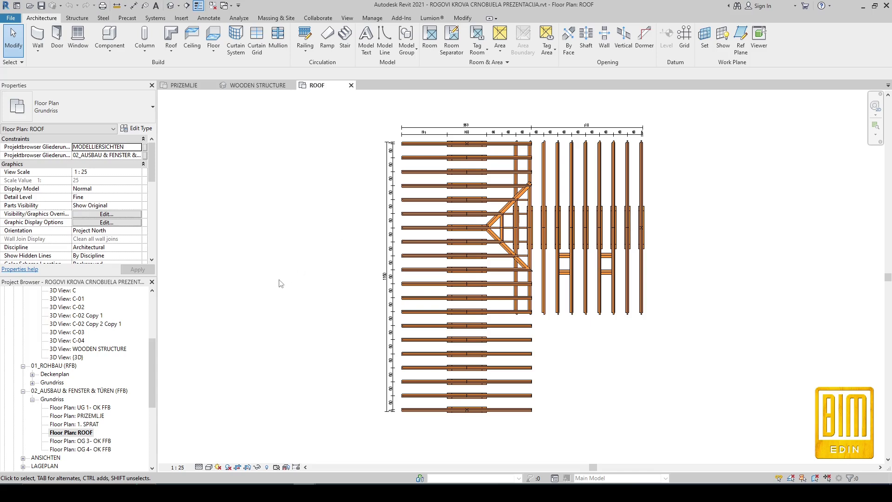
pyautogui.click(214, 85)
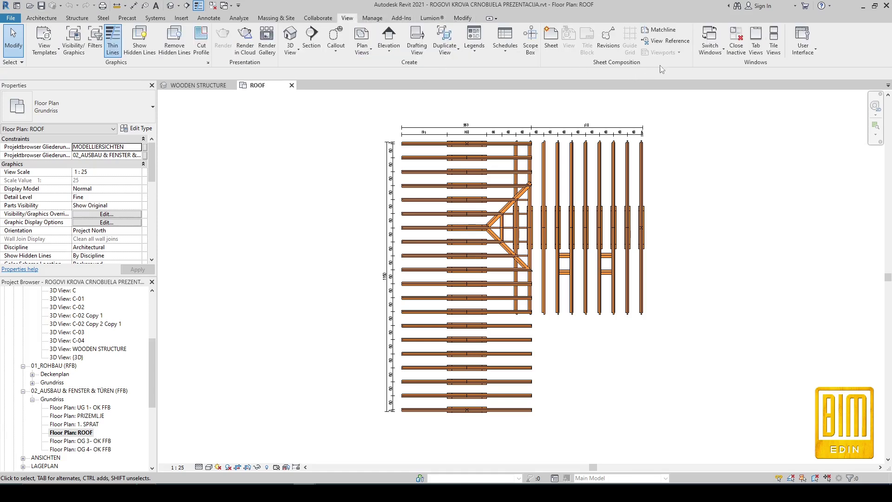
pyautogui.click(775, 42)
pyautogui.moveTo(404, 219); pyautogui.dragTo(261, 255, button='middle')
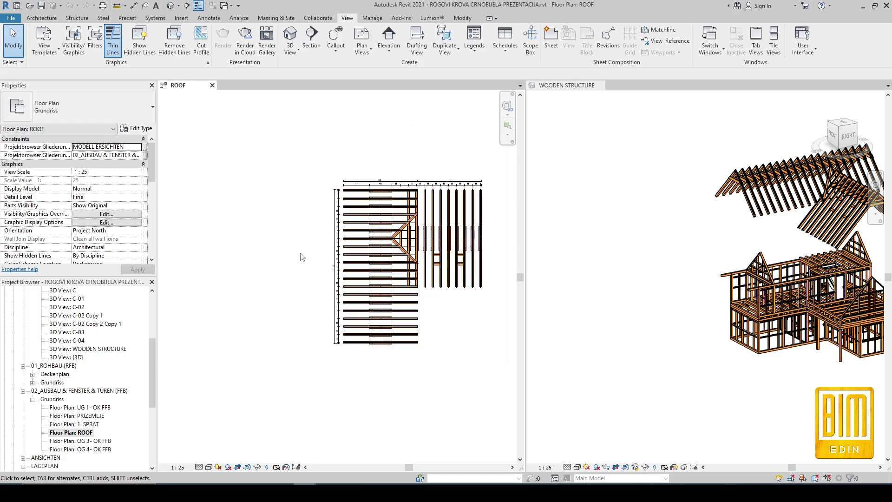
pyautogui.scroll(2, 697, 272)
pyautogui.scroll(2, 709, 277)
pyautogui.scroll(-1, 709, 269)
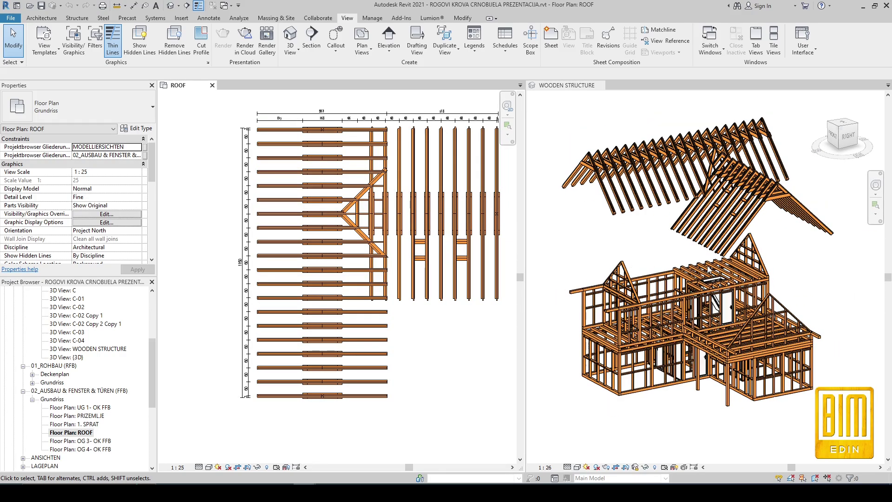
pyautogui.scroll(1, 421, 229)
pyautogui.scroll(1, 421, 229)
pyautogui.scroll(-2, 421, 229)
pyautogui.scroll(-3, 108, 407)
pyautogui.scroll(-2, 105, 415)
pyautogui.scroll(-2, 101, 425)
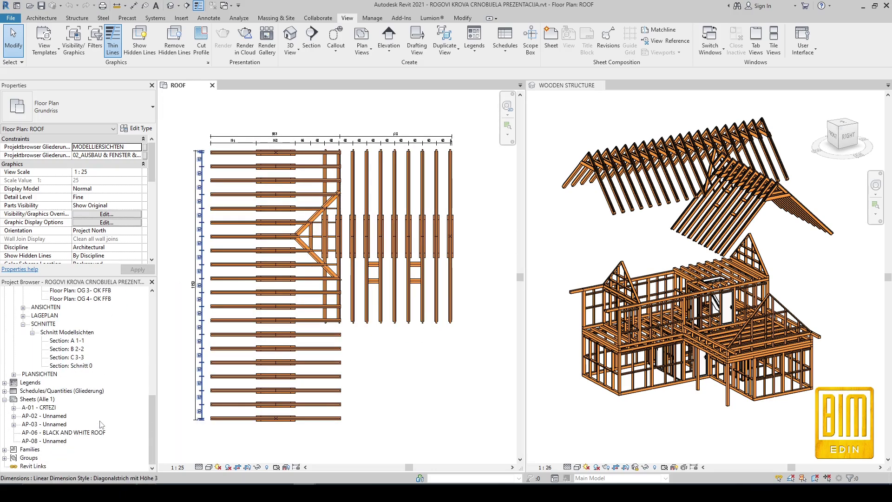
# - Open sheet AP-06 and window-select everything drawn on it
pyautogui.doubleClick(47, 433)
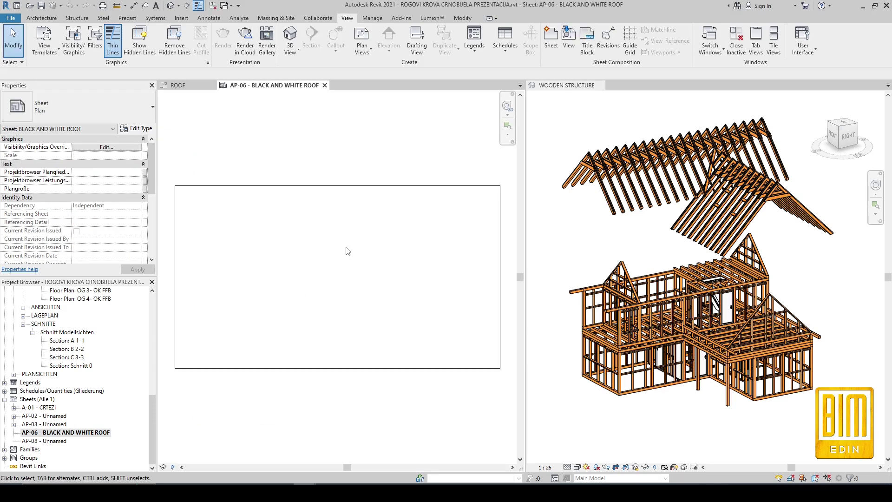
pyautogui.scroll(-1, 347, 251)
pyautogui.click(338, 197)
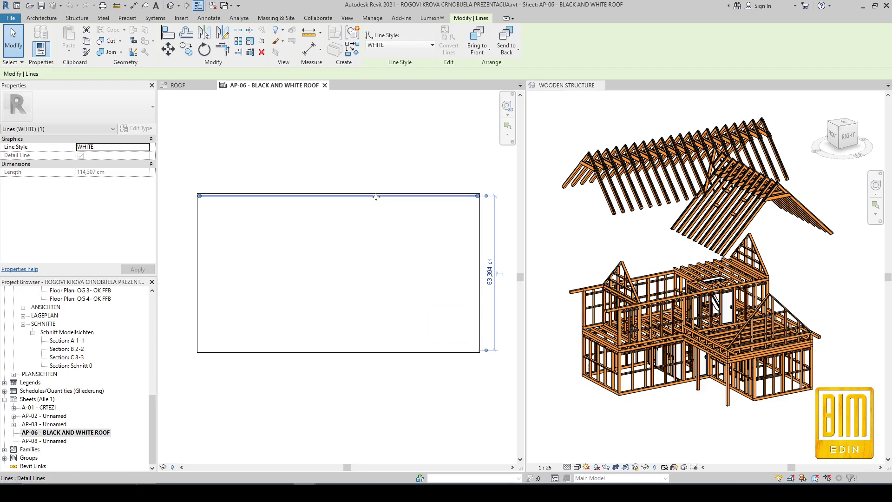
pyautogui.press('Escape')
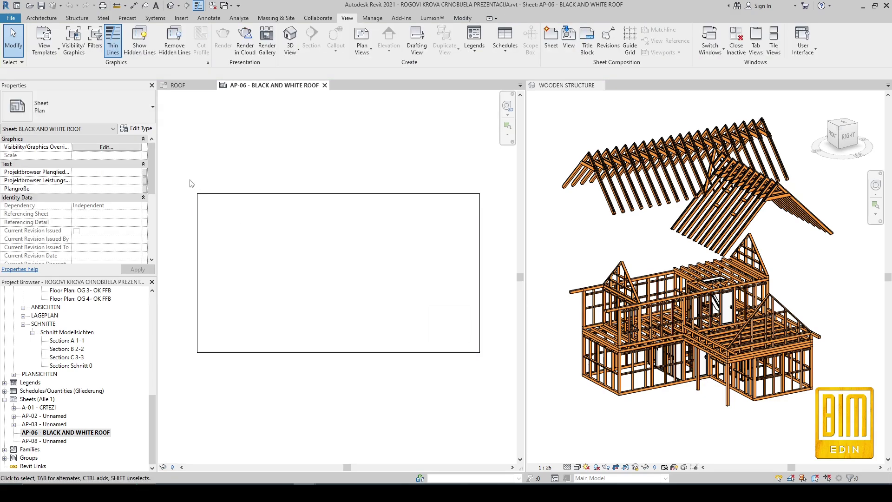
pyautogui.moveTo(191, 185); pyautogui.dragTo(491, 391)
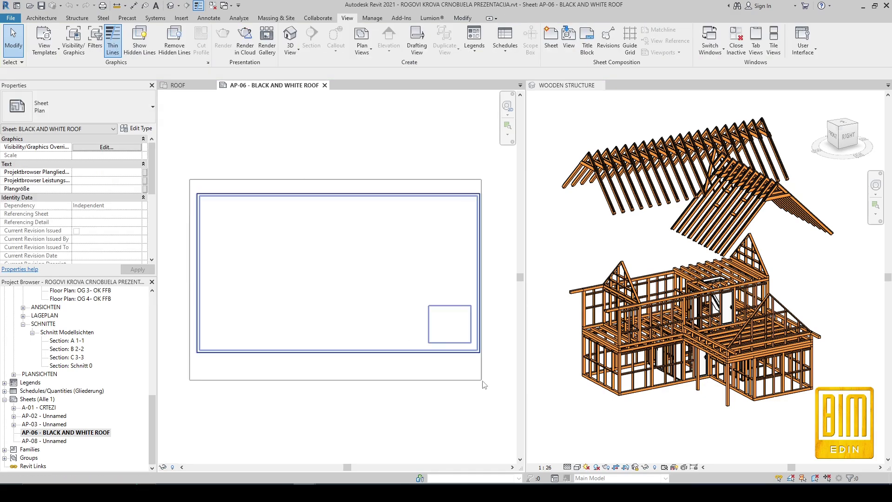
# - Filter Title Blocks out of the selection and delete the white border lines
pyautogui.rightClick(350, 176)
pyautogui.click(374, 47)
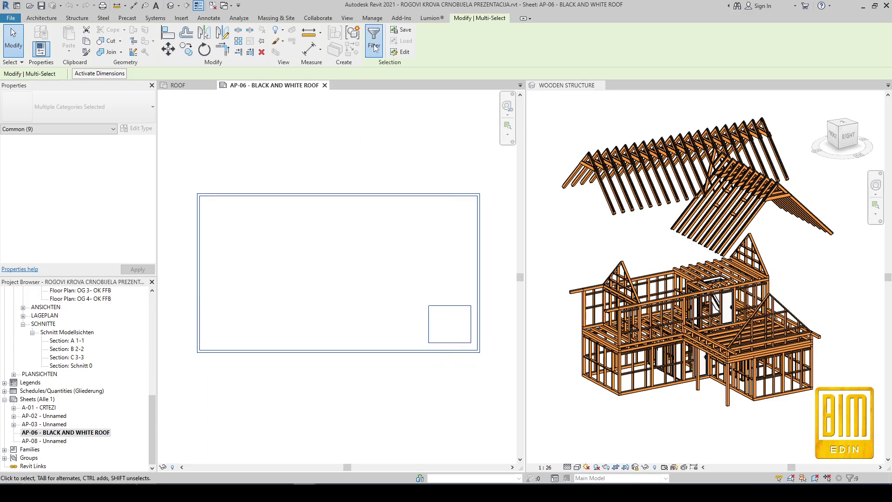
pyautogui.click(363, 194)
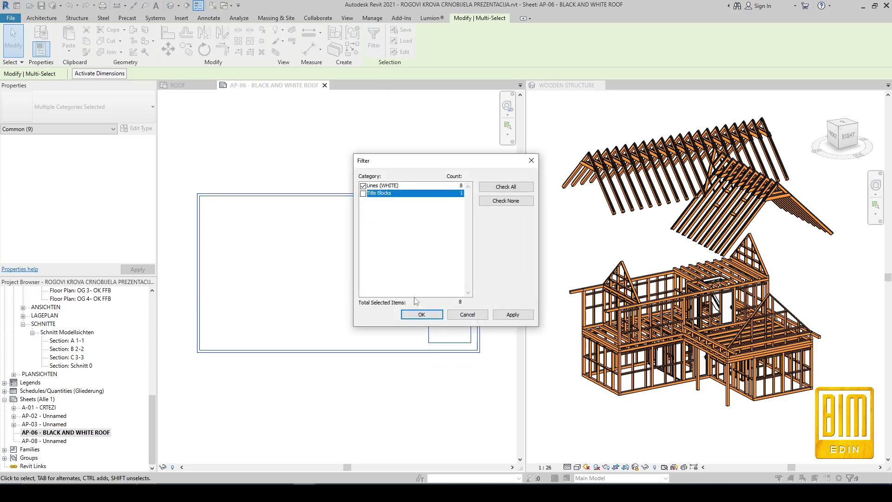
pyautogui.click(422, 315)
pyautogui.rightClick(369, 169)
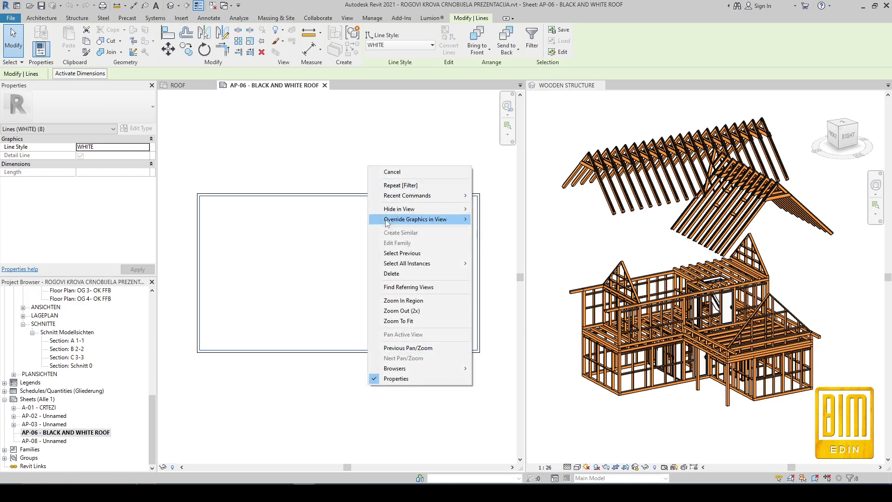
pyautogui.click(399, 276)
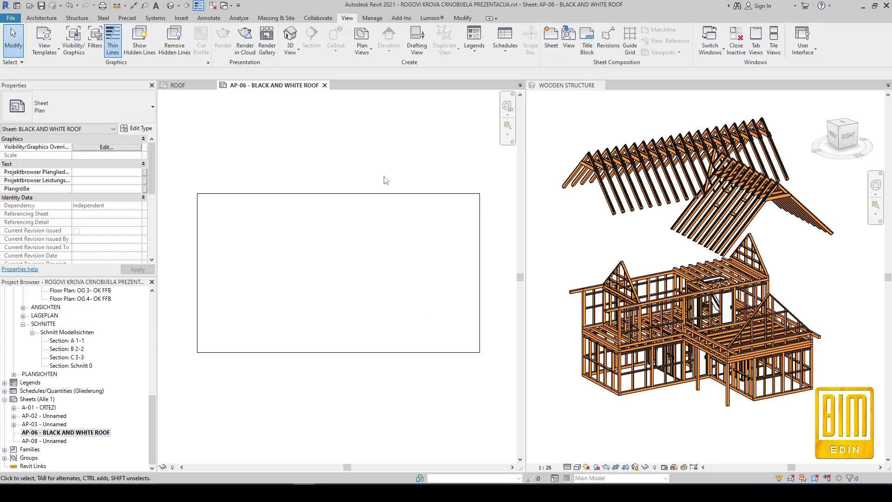
# - Close the WOODEN STRUCTURE 3D view and zoom sheet AP-06 to fit
pyautogui.click(601, 85)
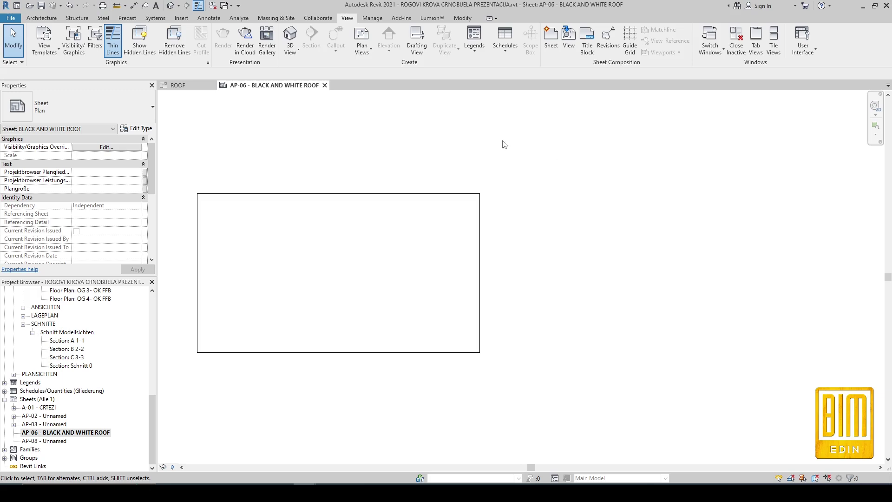
pyautogui.press('z')
pyautogui.press('f')
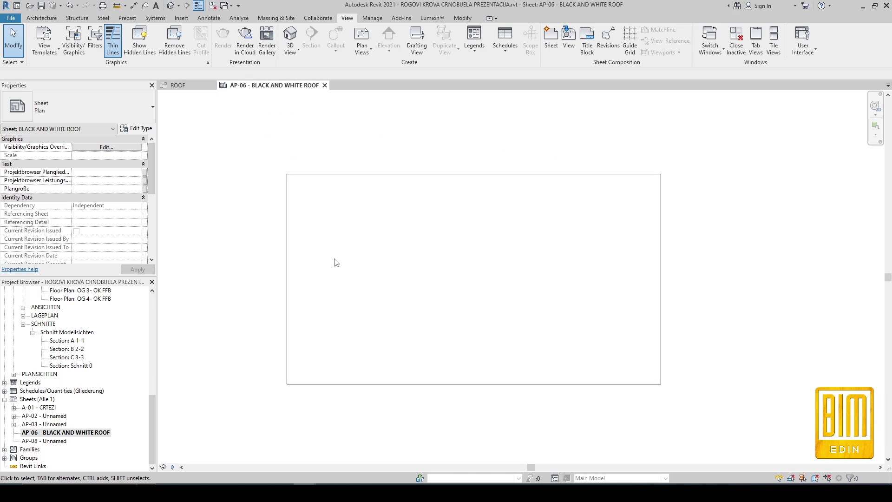
# - Open section A 1-1 and duplicate it with detailing
pyautogui.doubleClick(67, 340)
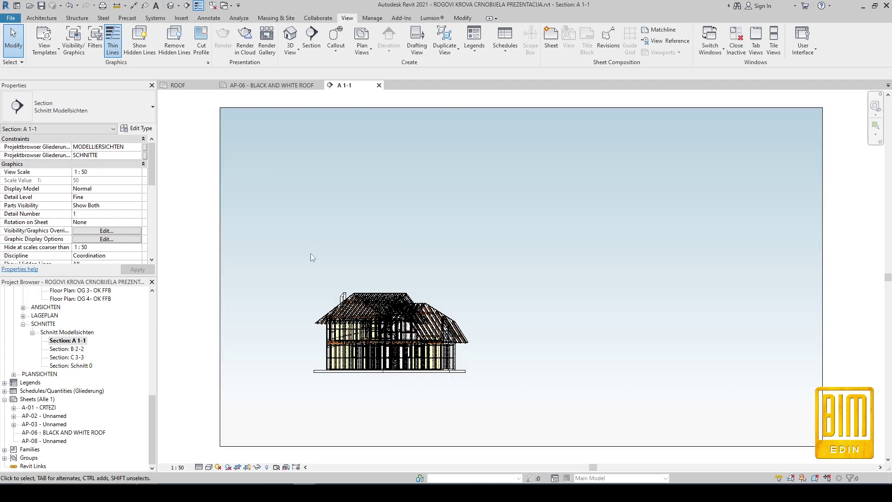
pyautogui.scroll(-1, 437, 224)
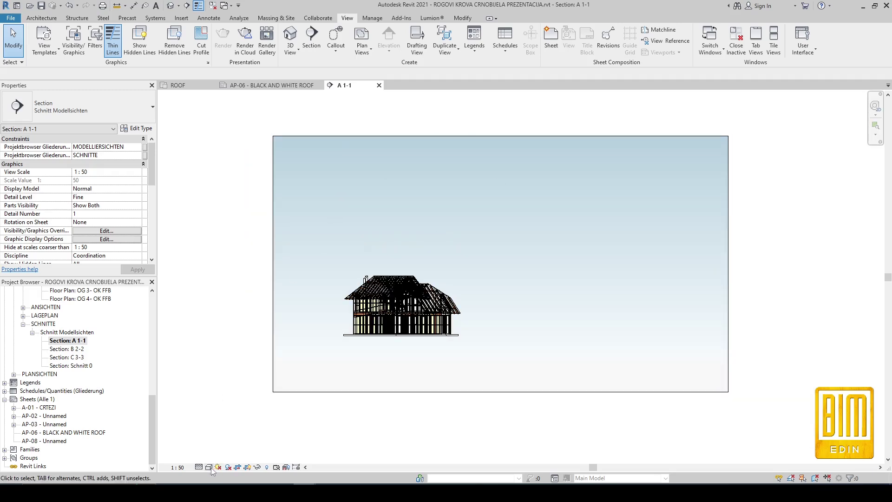
pyautogui.rightClick(78, 345)
pyautogui.moveTo(109, 202)
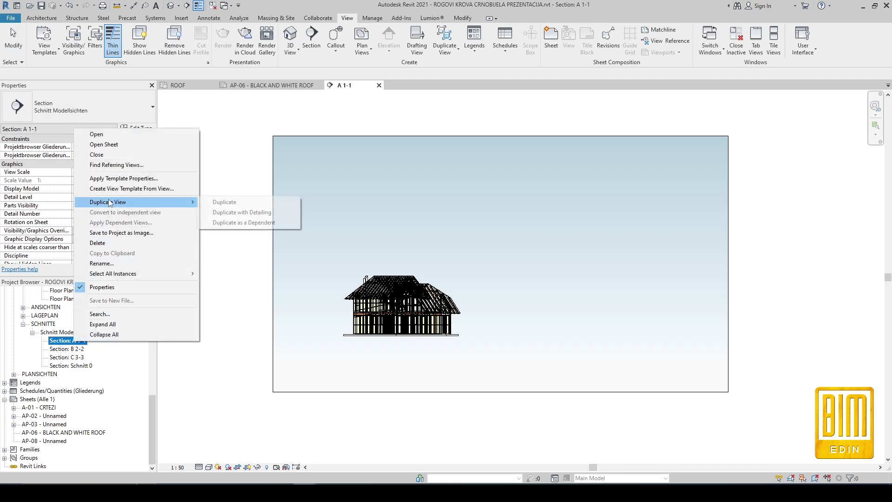
pyautogui.click(221, 212)
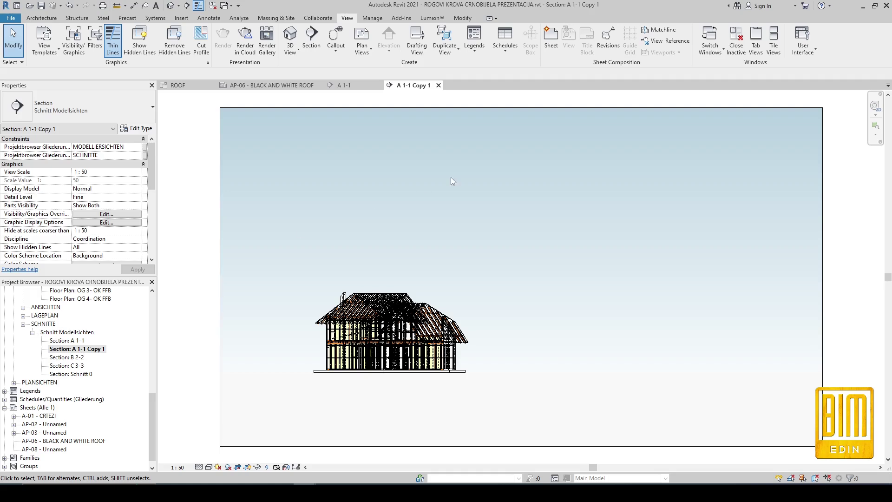
pyautogui.scroll(-1, 457, 175)
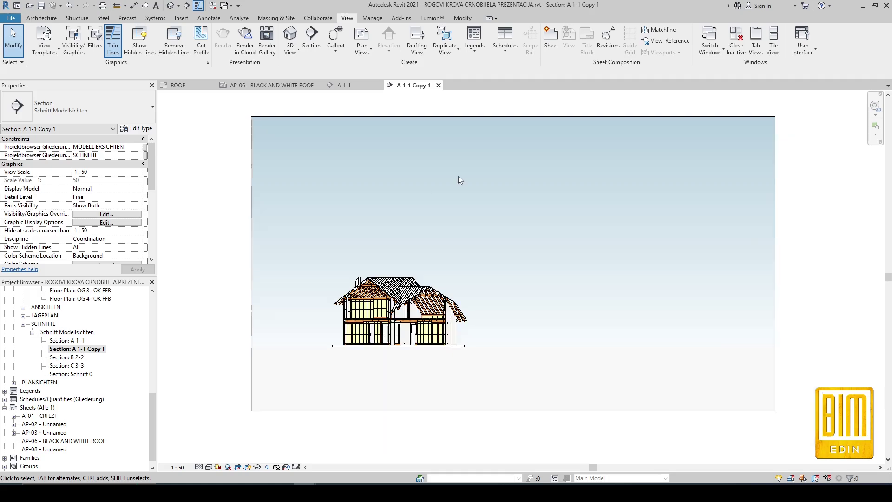
# - Set the copy's Graphic Display Options background to None
pyautogui.click(209, 467)
pyautogui.click(223, 407)
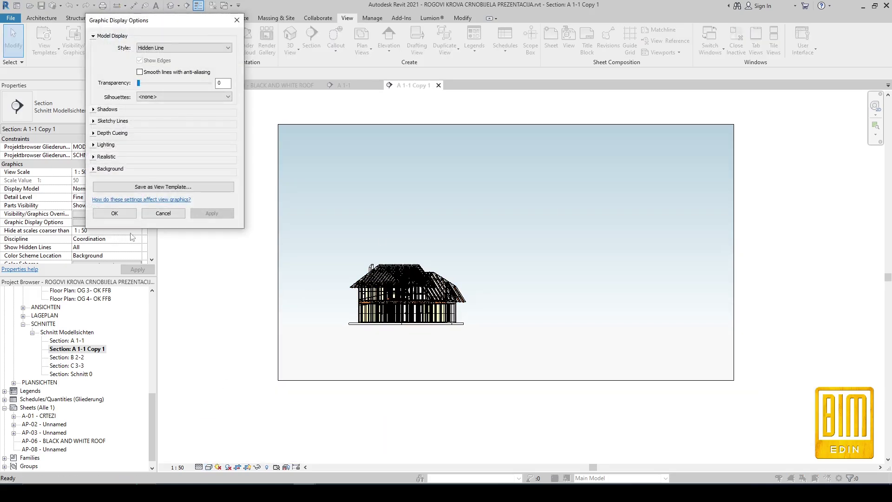
pyautogui.click(94, 168)
pyautogui.click(165, 184)
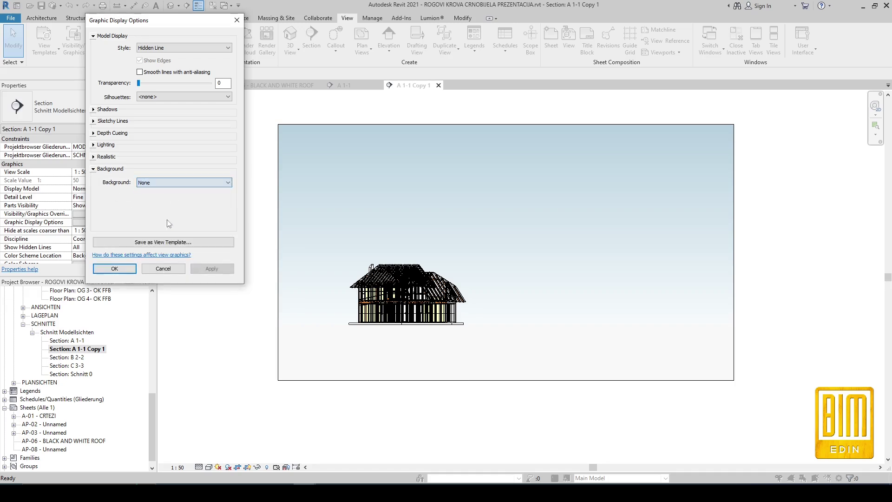
pyautogui.click(115, 270)
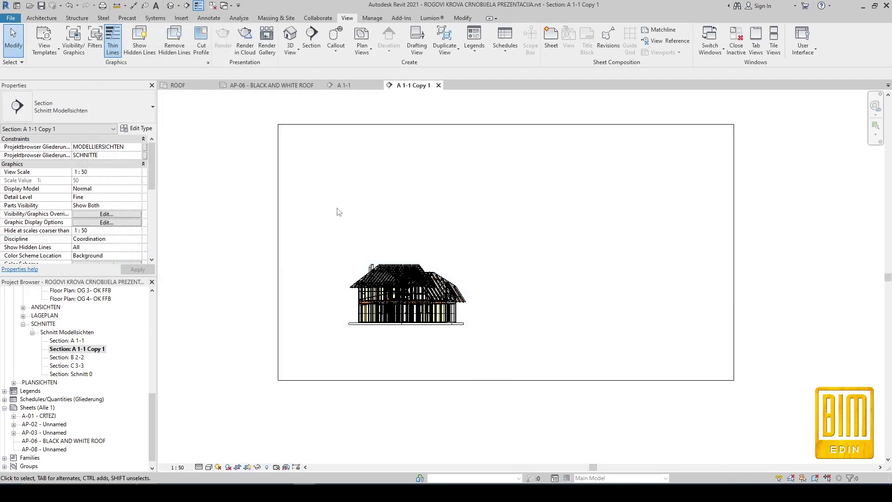
# - Uncheck all model categories for A 1-1 Copy 1 in Visibility/Graphic Overrides, then apply
pyautogui.click(107, 214)
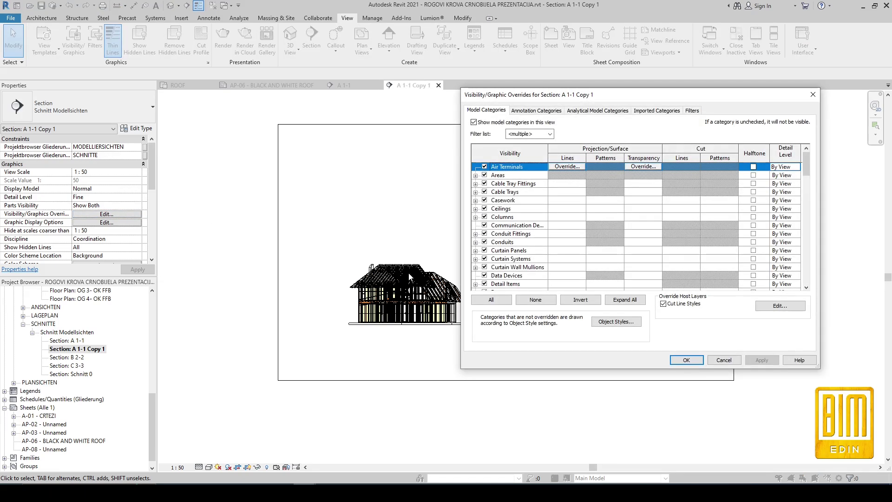
pyautogui.click(491, 300)
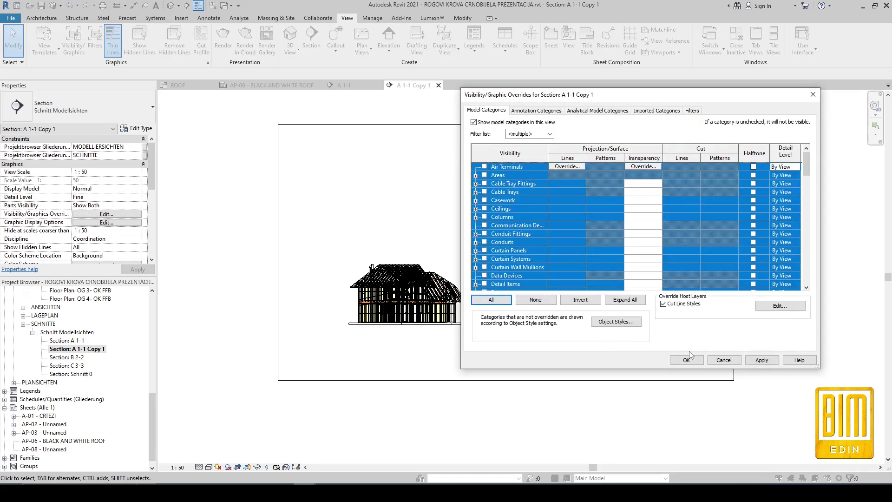
pyautogui.click(763, 360)
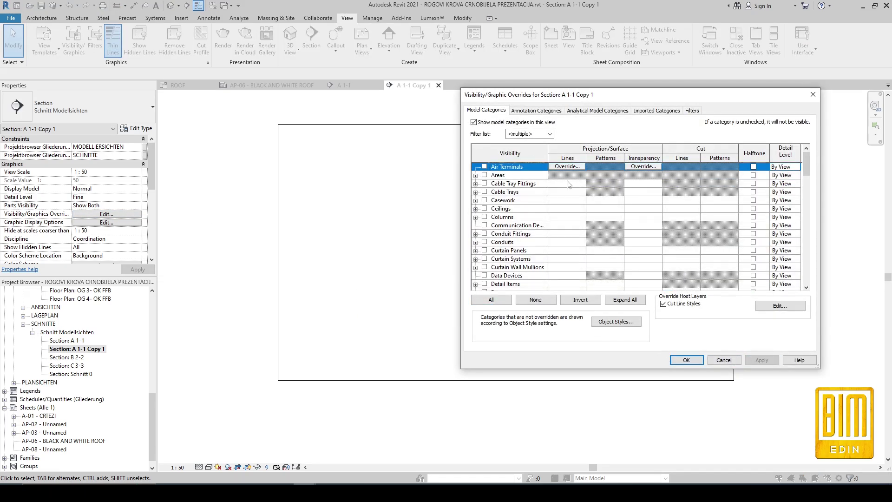
pyautogui.click(534, 112)
pyautogui.scroll(-2, 473, 236)
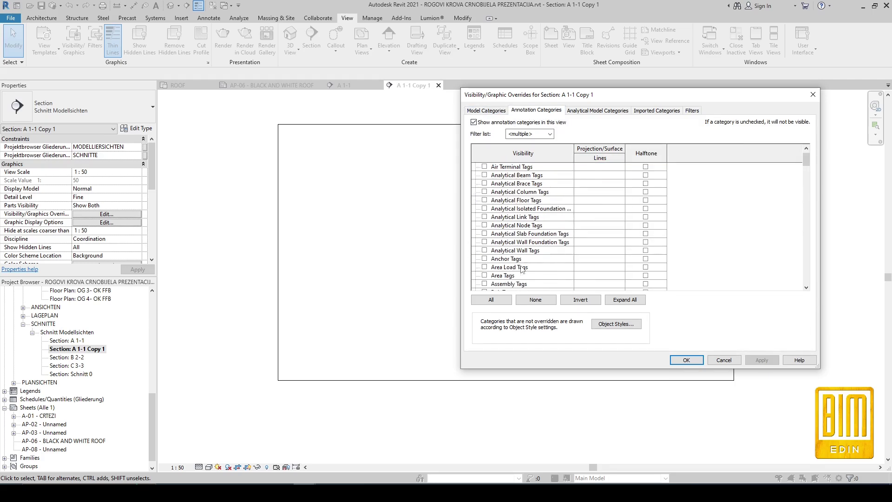
pyautogui.click(686, 360)
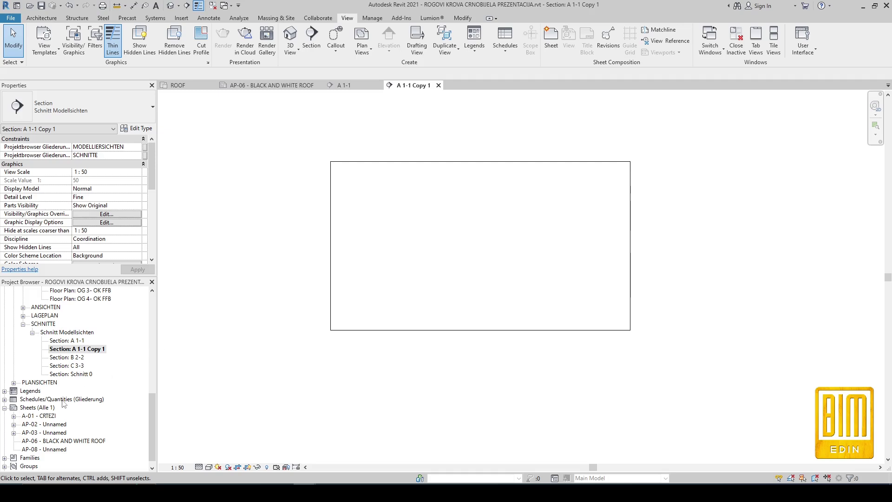
# - Place Section A 1-1 Copy 1 as a viewport on sheet AP-06
pyautogui.doubleClick(45, 441)
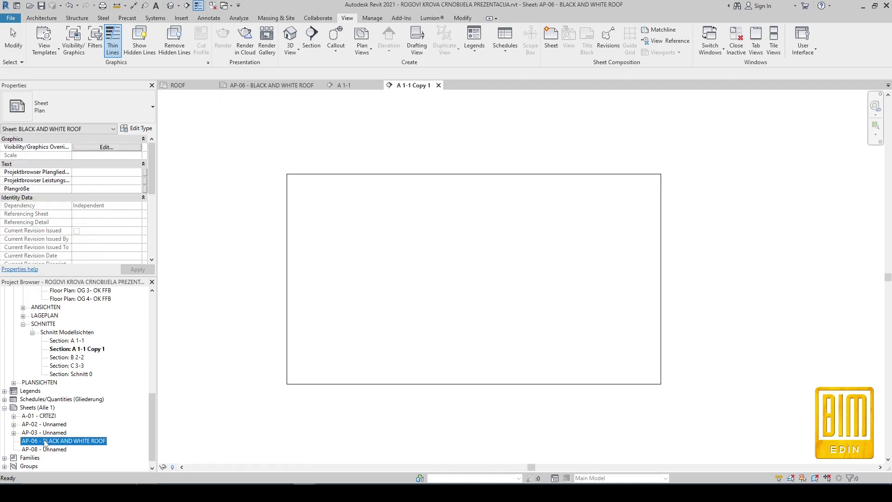
pyautogui.click(61, 351)
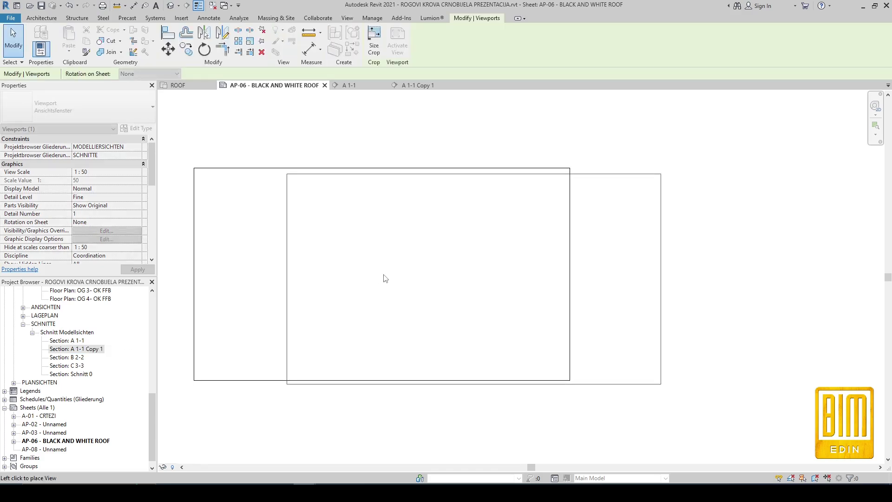
pyautogui.click(486, 286)
pyautogui.press('Escape')
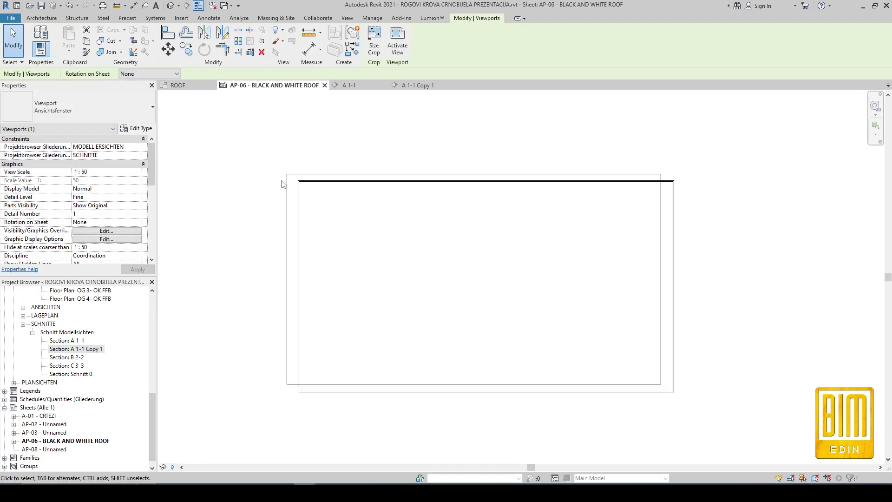
pyautogui.scroll(2, 280, 181)
# - Move (MV) the viewport so its corner snaps to the title-block corner
pyautogui.press('m')
pyautogui.press('v')
pyautogui.scroll(2, 301, 180)
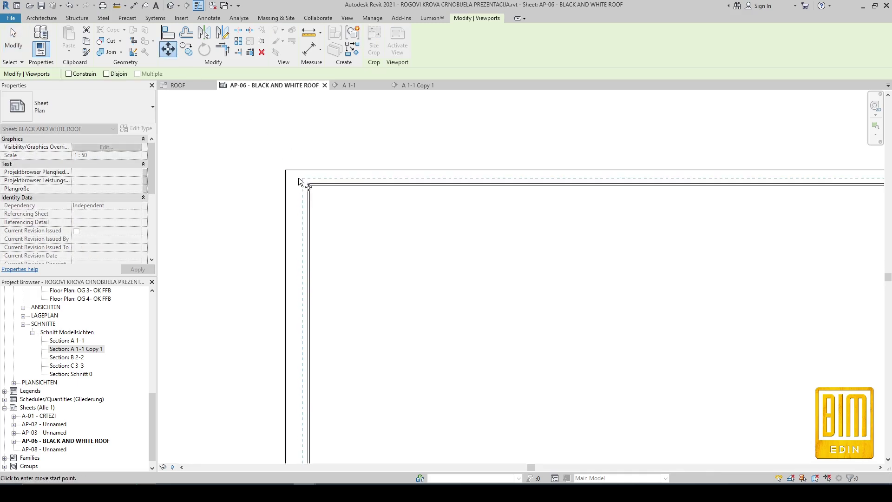
pyautogui.click(310, 185)
pyautogui.click(285, 173)
pyautogui.scroll(-3, 324, 174)
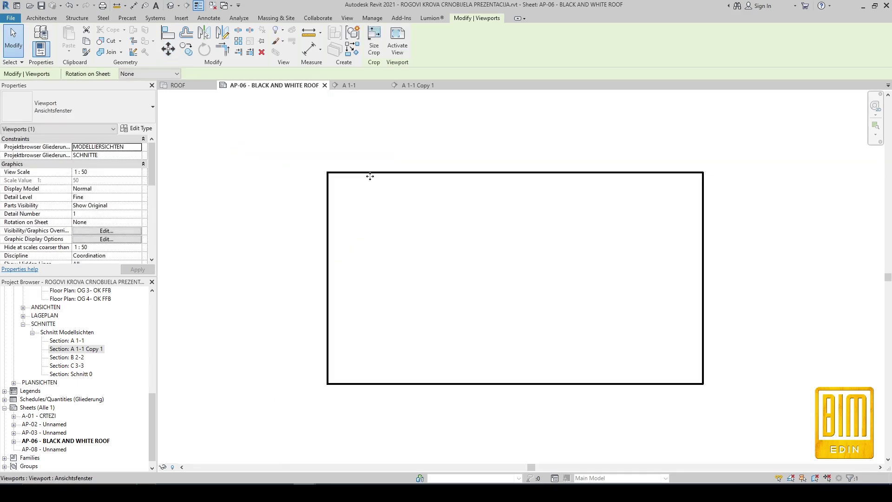
pyautogui.scroll(-2, 369, 174)
pyautogui.press('Escape')
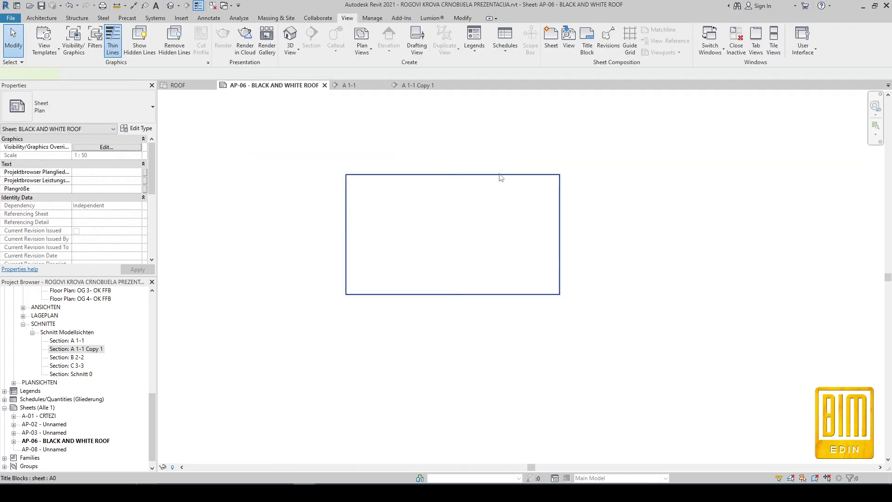
# - Open the title block family and close it without saving
pyautogui.click(502, 174)
pyautogui.doubleClick(391, 210)
pyautogui.click(500, 85)
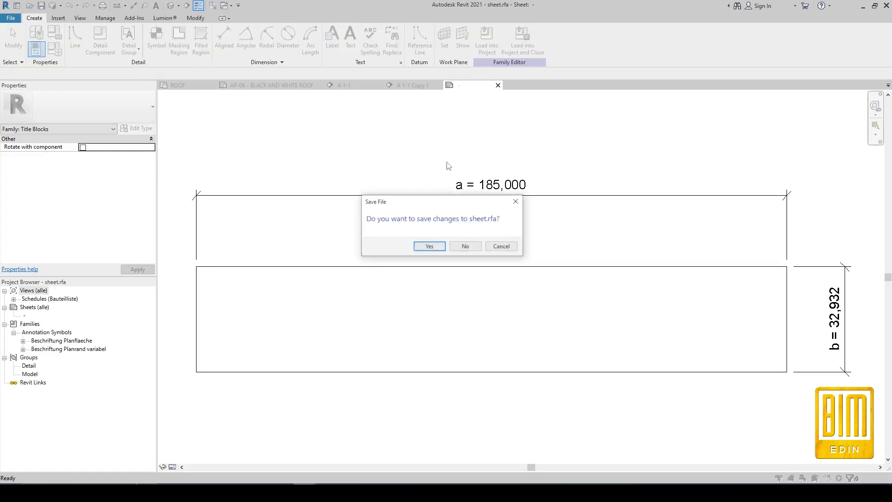
pyautogui.click(465, 248)
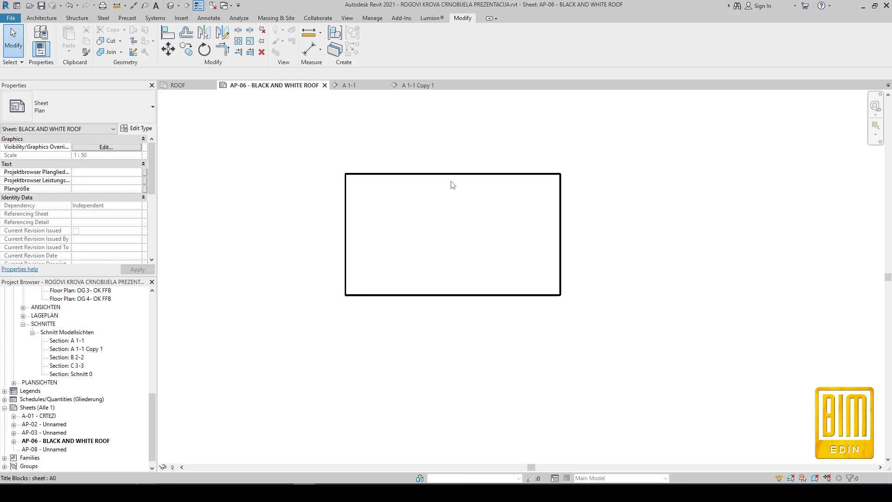
pyautogui.click(452, 193)
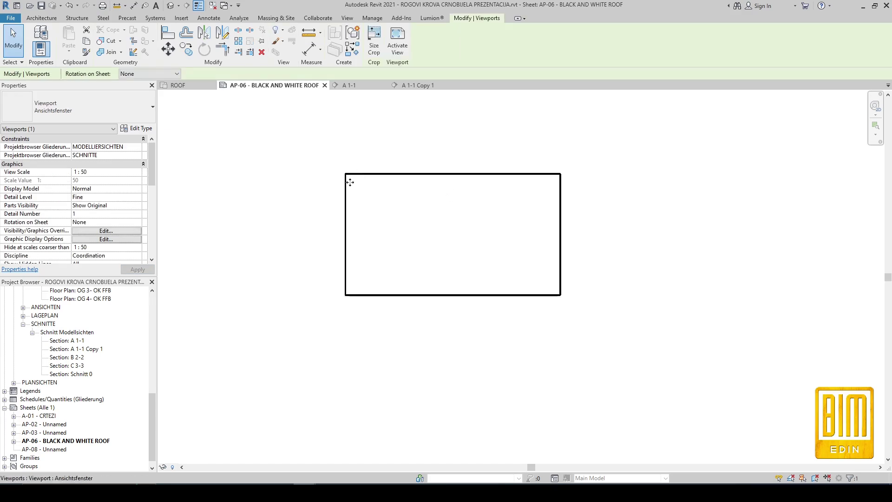
# - Activate the viewport; pull the crop region's right edge in and top edge down
pyautogui.doubleClick(550, 205)
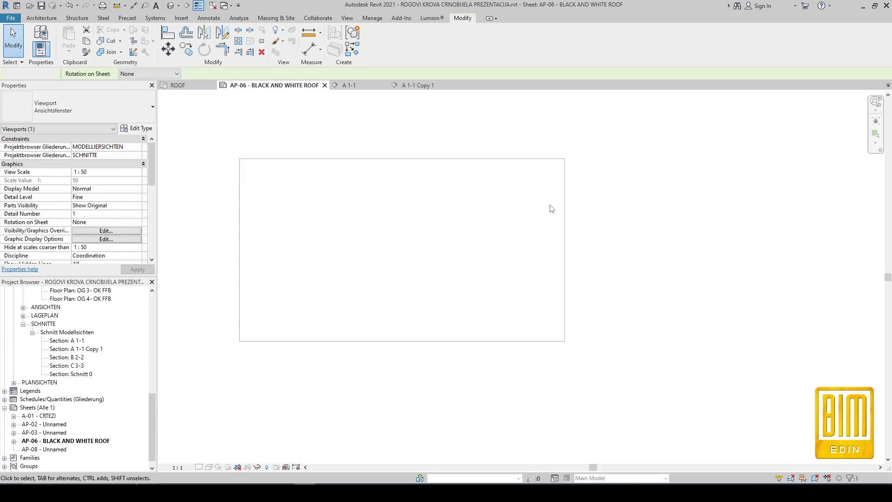
pyautogui.scroll(-2, 97, 230)
pyautogui.scroll(-2, 92, 228)
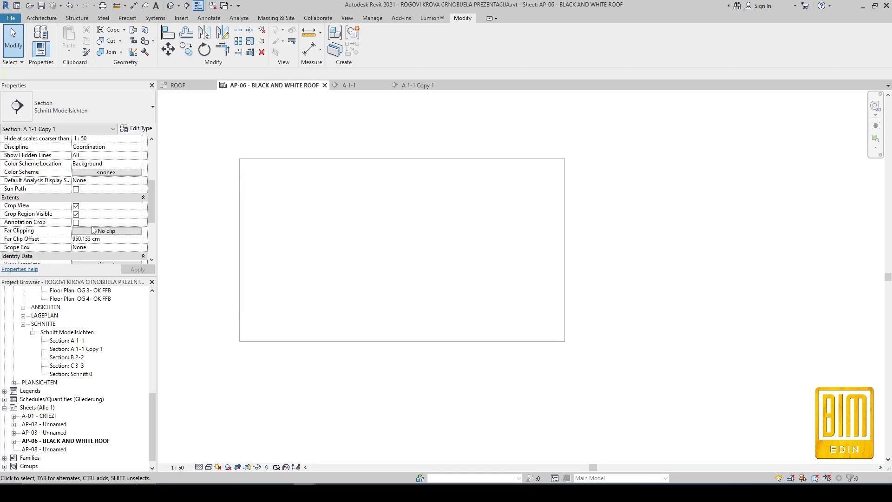
pyautogui.click(565, 230)
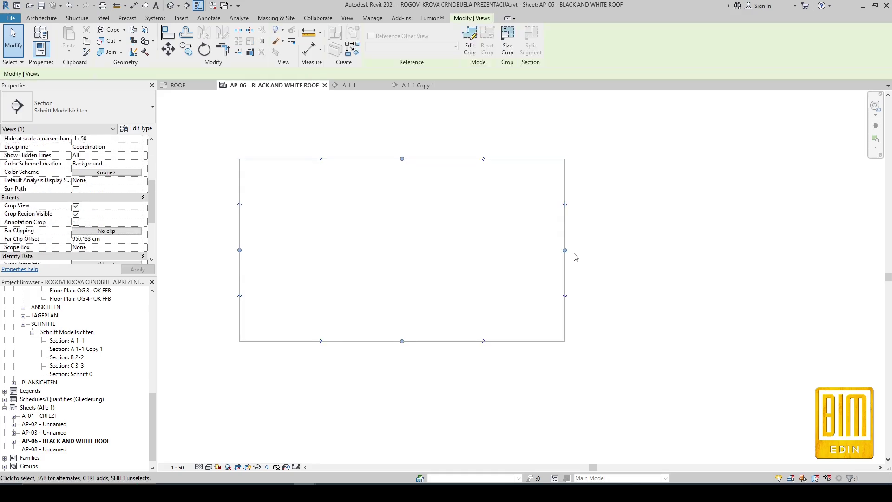
pyautogui.moveTo(565, 250); pyautogui.dragTo(518, 250)
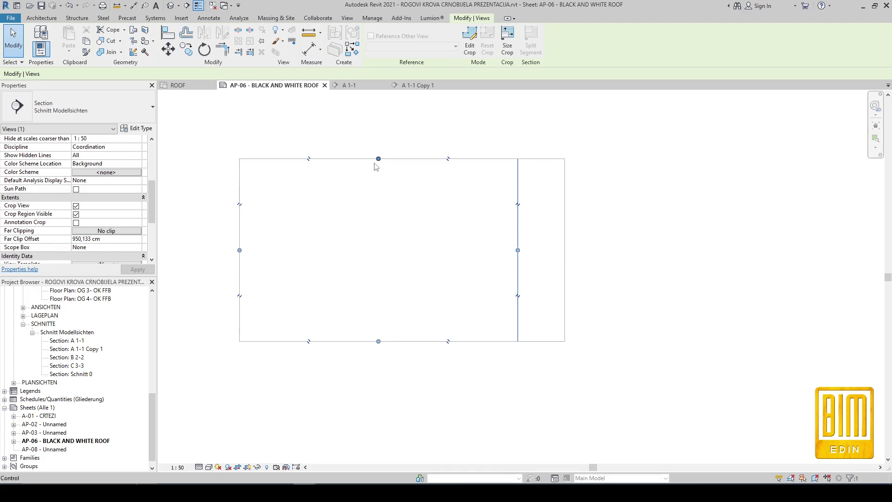
pyautogui.moveTo(378, 158); pyautogui.dragTo(379, 171)
pyautogui.click(385, 206)
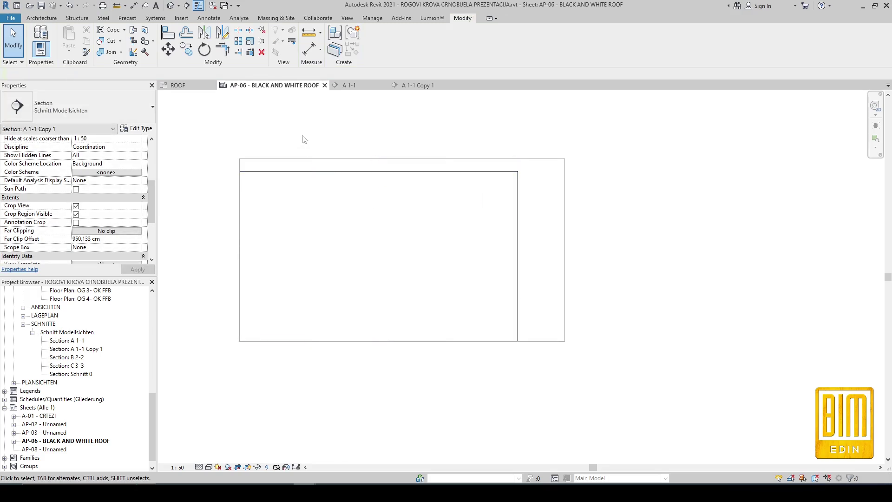
# - Readjust the crop's top edge and extend its right edge, then exit the viewport
pyautogui.click(379, 171)
pyautogui.scroll(2, 388, 176)
pyautogui.scroll(2, 389, 176)
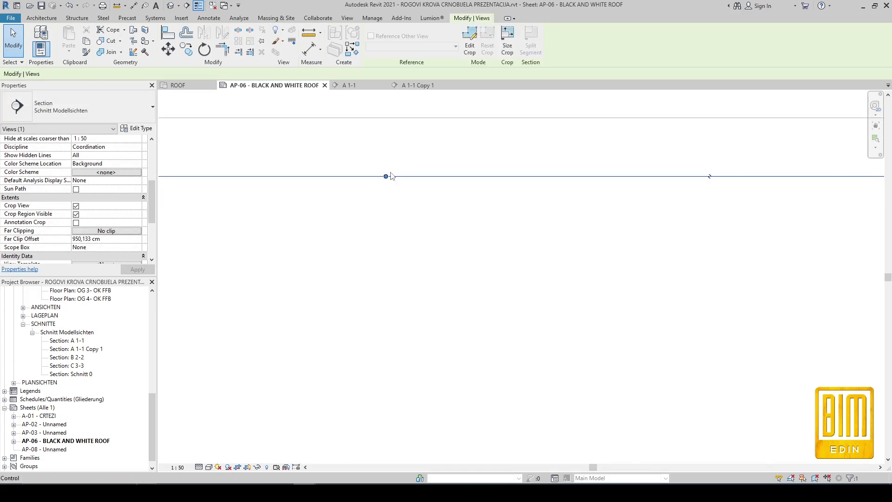
pyautogui.moveTo(386, 175); pyautogui.dragTo(386, 107)
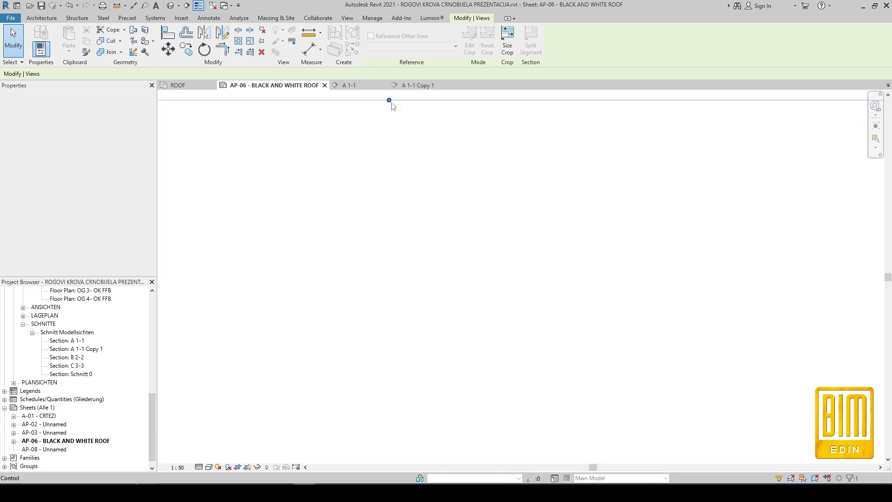
pyautogui.moveTo(391, 114)
pyautogui.mouseDown()
pyautogui.moveTo(389, 101)
pyautogui.moveTo(379, 166)
pyautogui.mouseUp()
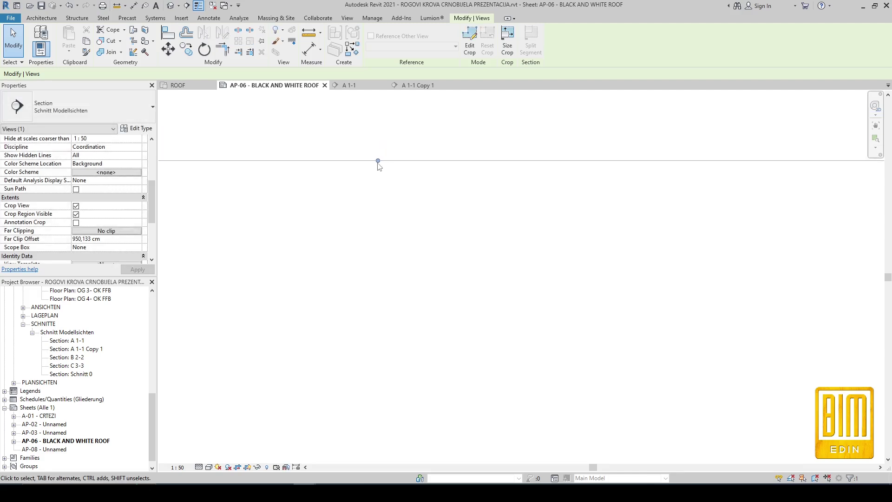
pyautogui.scroll(-3, 412, 183)
pyautogui.scroll(-2, 416, 153)
pyautogui.scroll(4, 526, 233)
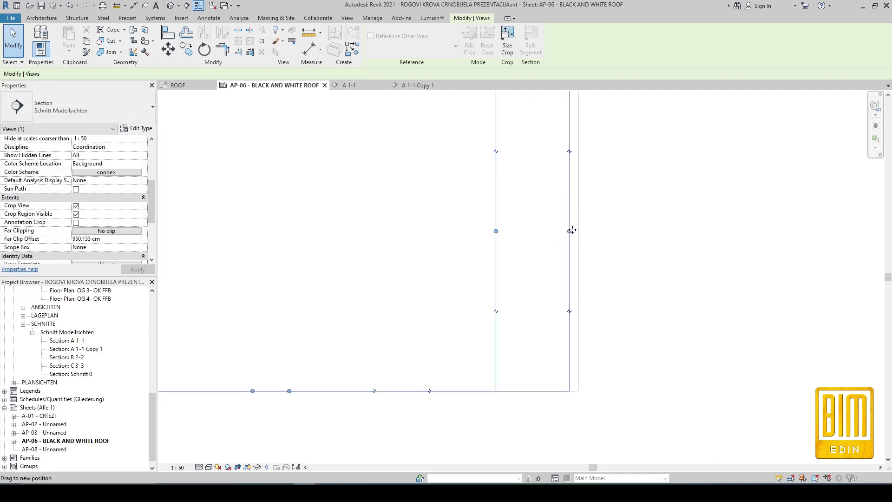
pyautogui.moveTo(497, 234)
pyautogui.mouseDown()
pyautogui.moveTo(578, 232)
pyautogui.moveTo(545, 228)
pyautogui.mouseUp()
pyautogui.scroll(-3, 544, 229)
pyautogui.scroll(-2, 516, 244)
pyautogui.doubleClick(607, 245)
pyautogui.scroll(3, 292, 225)
pyautogui.moveTo(293, 225); pyautogui.dragTo(370, 233, button='middle')
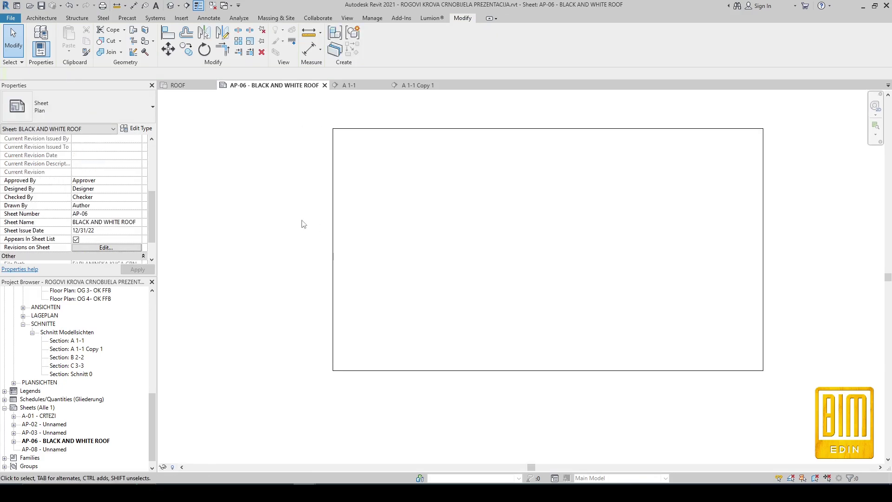
# - Set the A 1-1 Copy 1 viewport's Graphic Display Options background to Gradient
pyautogui.doubleClick(436, 206)
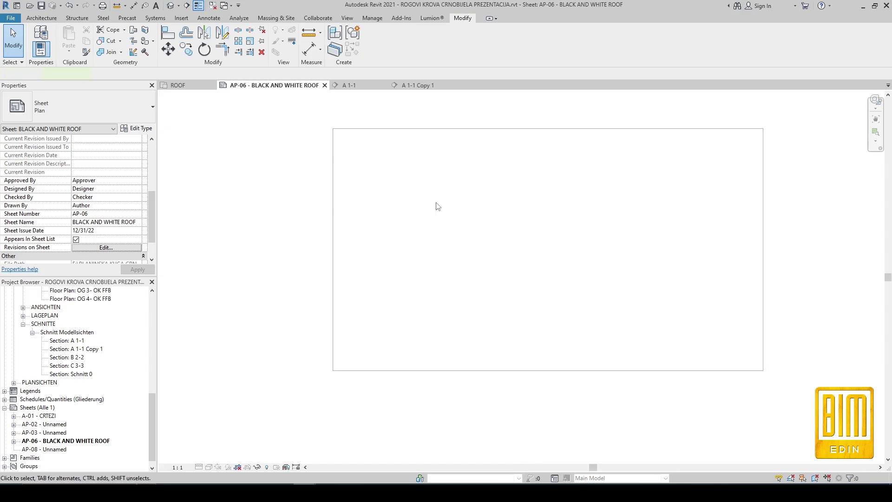
pyautogui.click(208, 470)
pyautogui.click(238, 405)
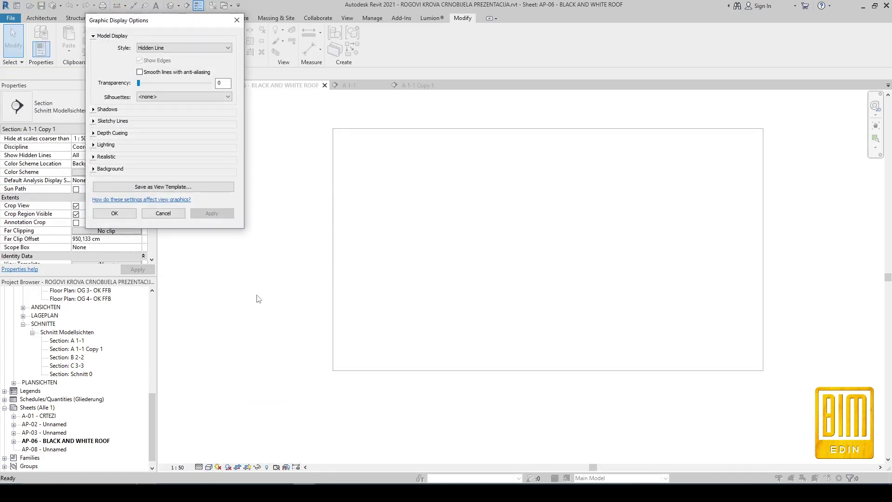
pyautogui.click(93, 169)
pyautogui.click(209, 183)
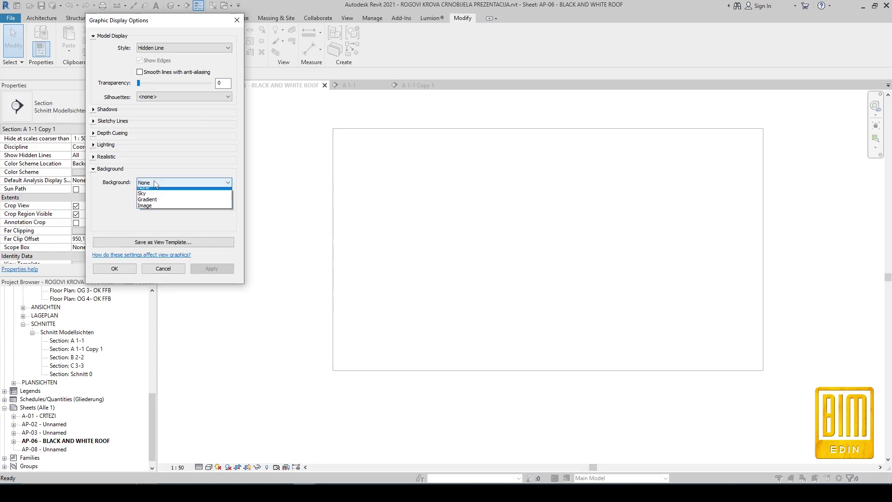
pyautogui.click(161, 203)
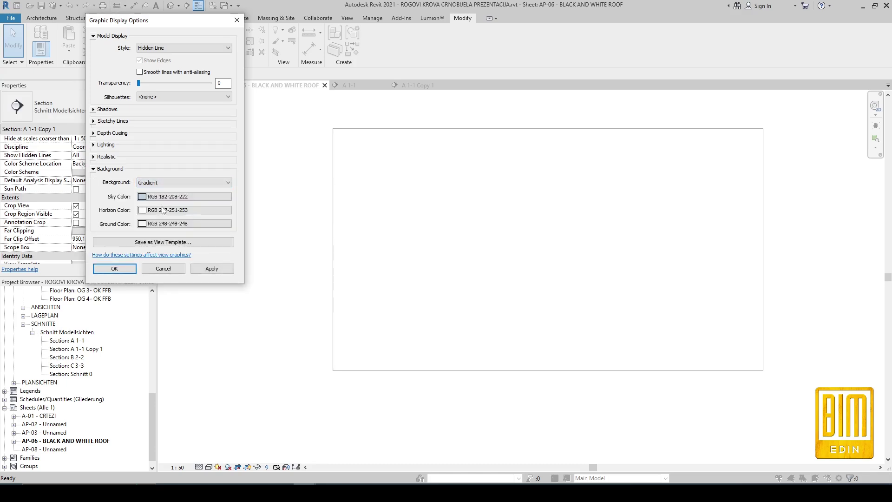
pyautogui.click(219, 268)
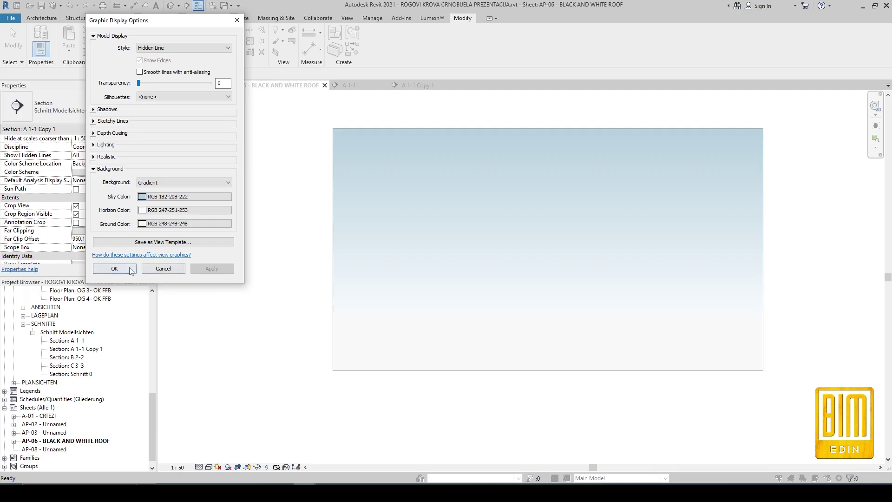
pyautogui.click(114, 269)
pyautogui.scroll(-1, 430, 232)
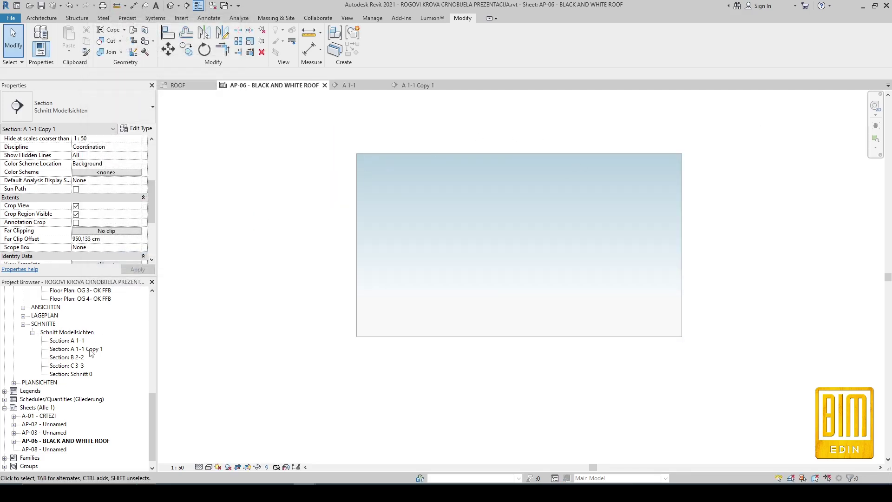
pyautogui.scroll(2, 91, 352)
pyautogui.scroll(1, 90, 353)
pyautogui.scroll(1, 91, 352)
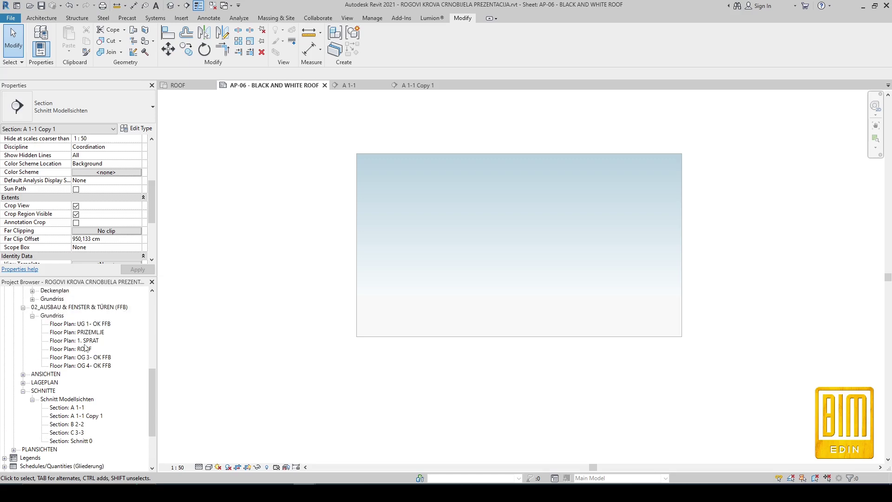
pyautogui.scroll(1, 85, 347)
pyautogui.scroll(2, 85, 347)
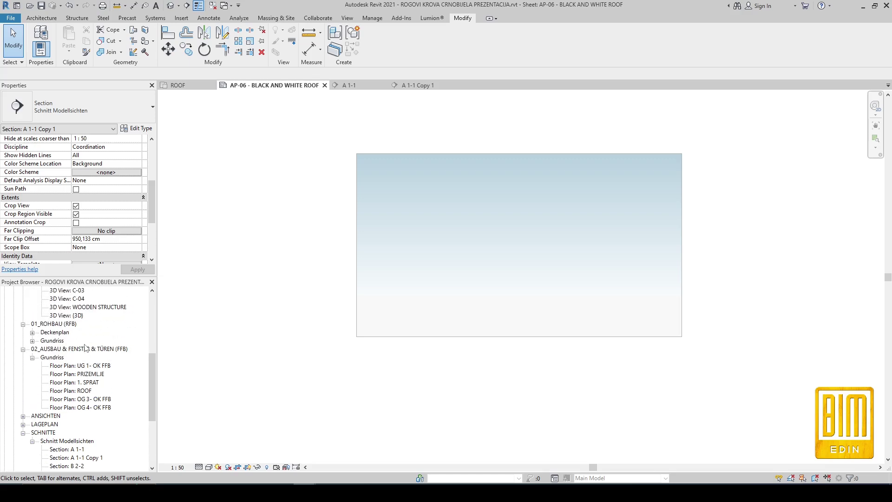
# - Drag 3D View: WOODEN STRUCTURE onto the left part of sheet AP-06
pyautogui.click(84, 307)
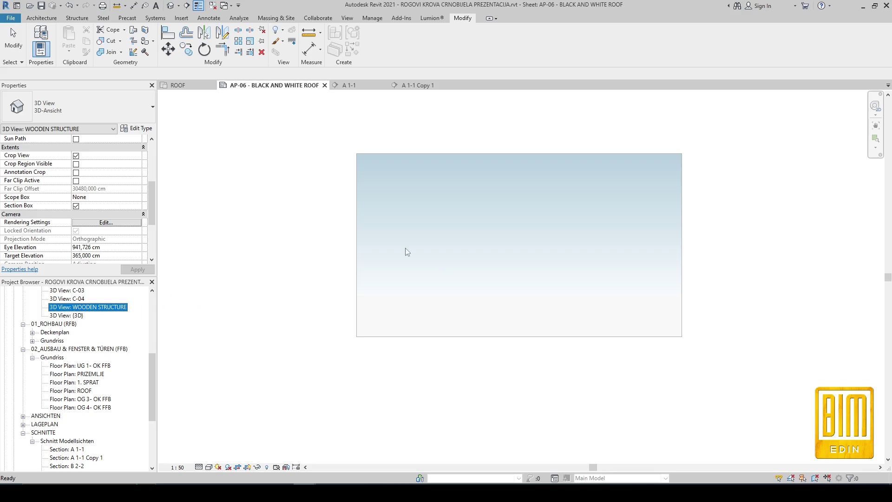
pyautogui.click(273, 212)
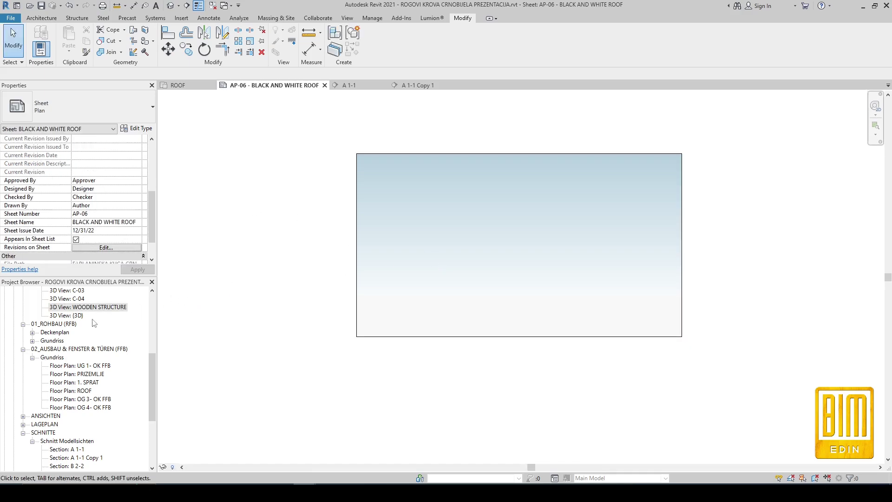
pyautogui.moveTo(81, 308); pyautogui.dragTo(149, 315)
pyautogui.click(392, 247)
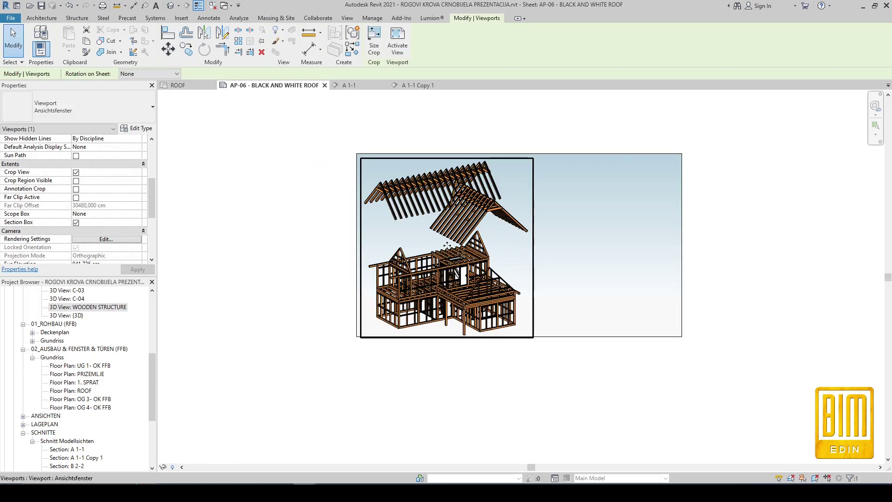
pyautogui.click(283, 256)
pyautogui.scroll(2, 413, 244)
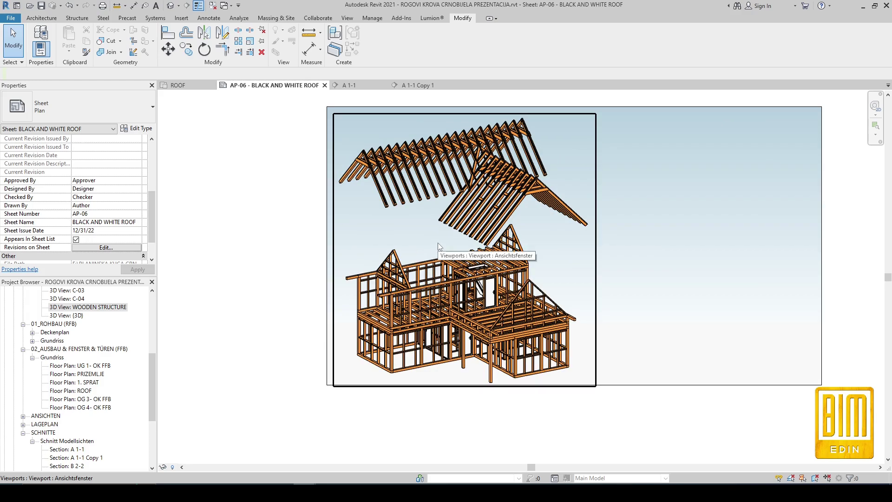
# - Check the roof displacement set inside the activated 3D viewport, then deactivate it
pyautogui.doubleClick(446, 247)
pyautogui.click(476, 195)
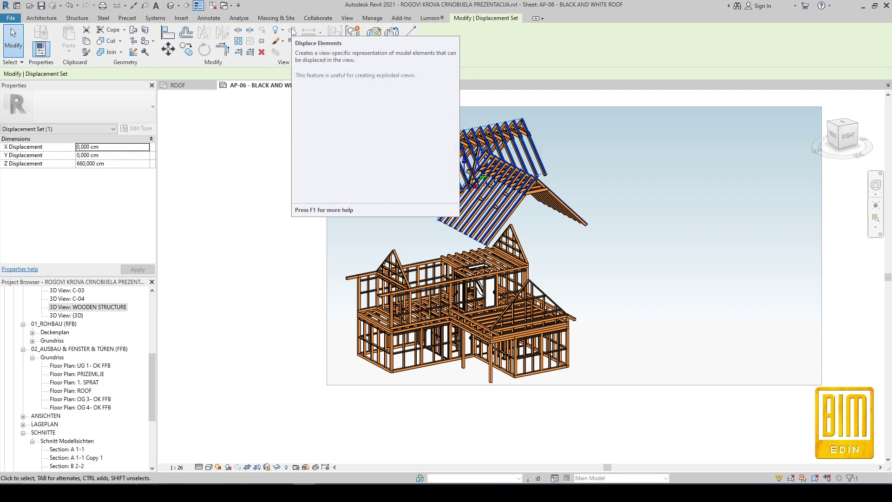
pyautogui.click(259, 241)
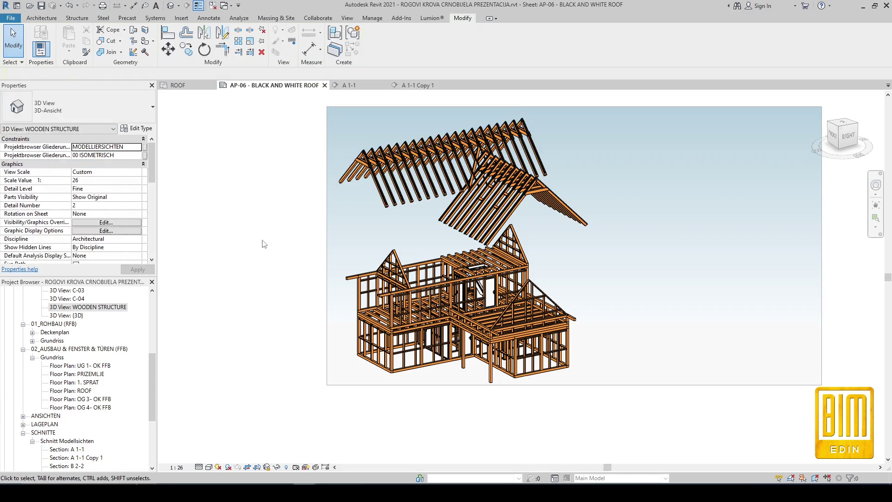
pyautogui.doubleClick(237, 213)
pyautogui.click(441, 250)
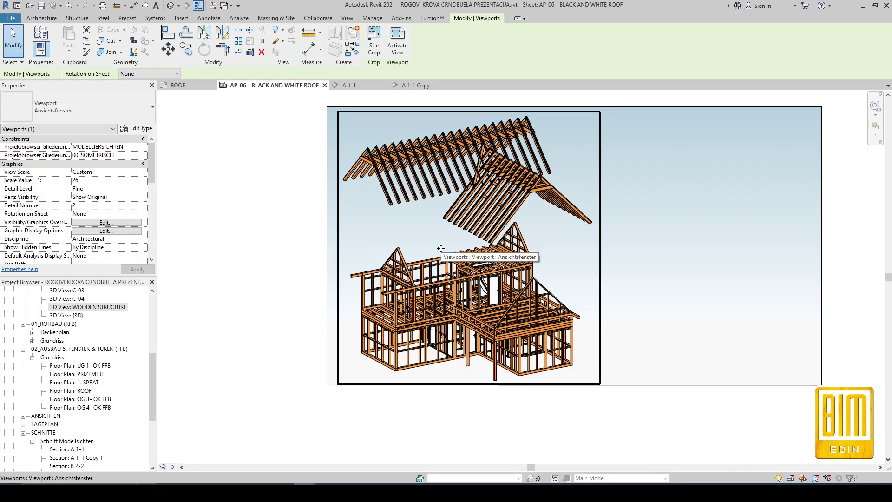
# - Place Floor Plan: ROOF on the sheet right of the exploded structure
pyautogui.click(285, 328)
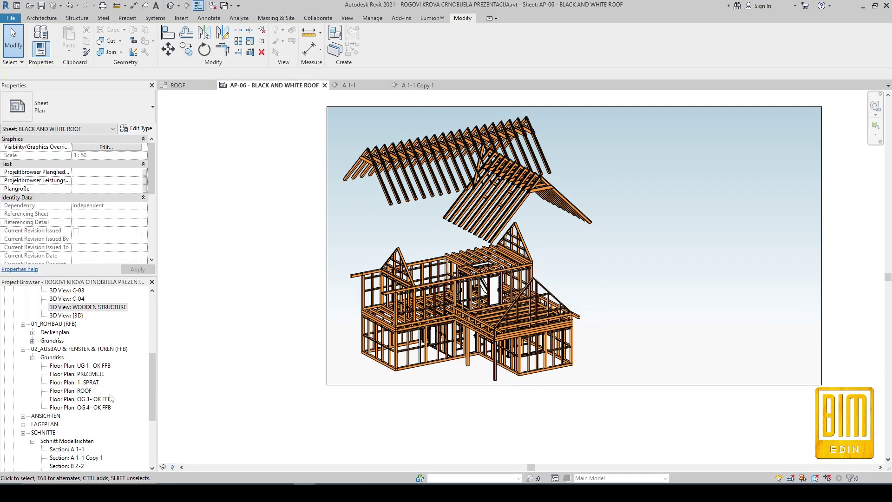
pyautogui.click(72, 392)
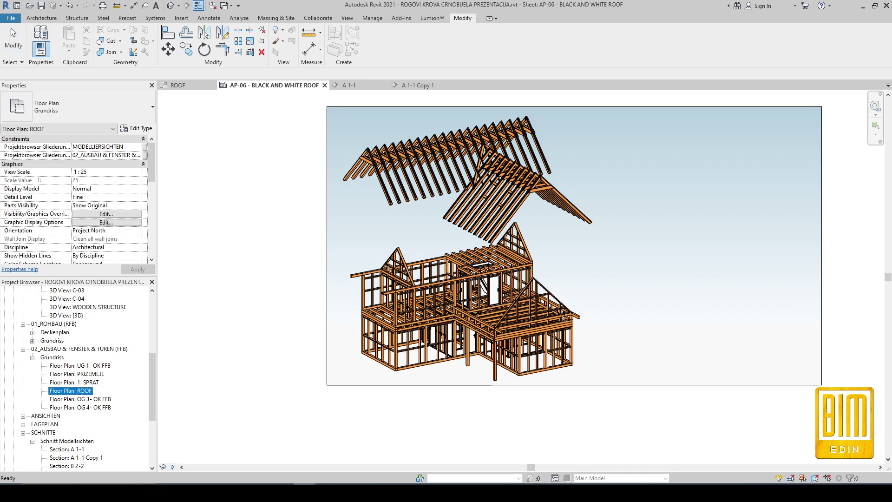
pyautogui.moveTo(580, 311); pyautogui.dragTo(669, 265)
pyautogui.click(700, 241)
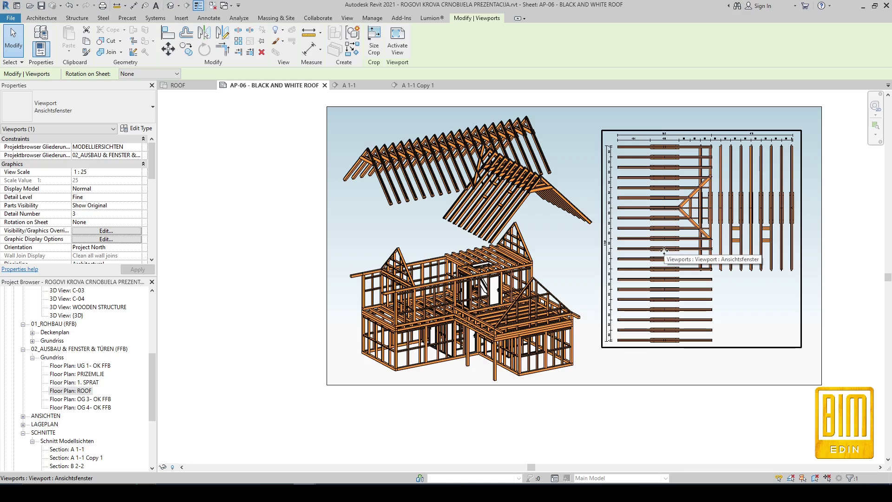
# - Nudge the ROOF plan viewport into position with the arrow keys, then activate the section viewport
pyautogui.press('Down')
pyautogui.press('Down')
pyautogui.press('Down')
pyautogui.press('Down')
pyautogui.press('Down')
pyautogui.press('Right')
pyautogui.press('Right')
pyautogui.press('Right')
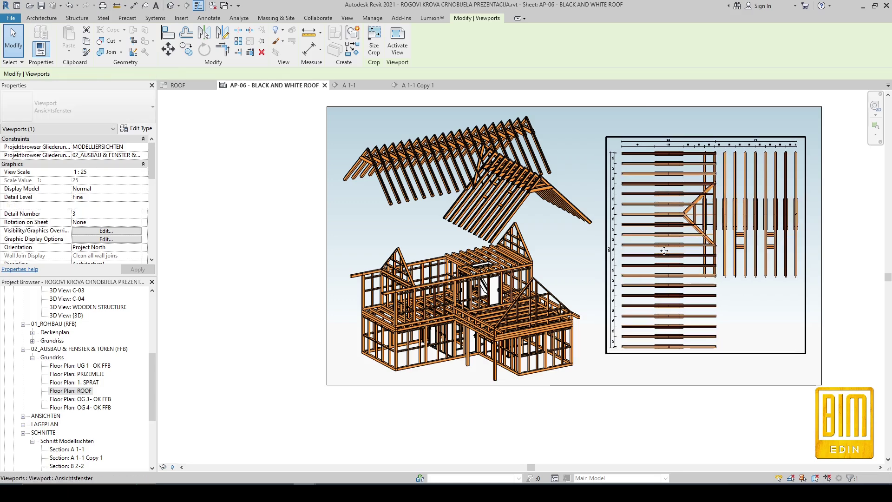
pyautogui.press('Left')
pyautogui.press('Left')
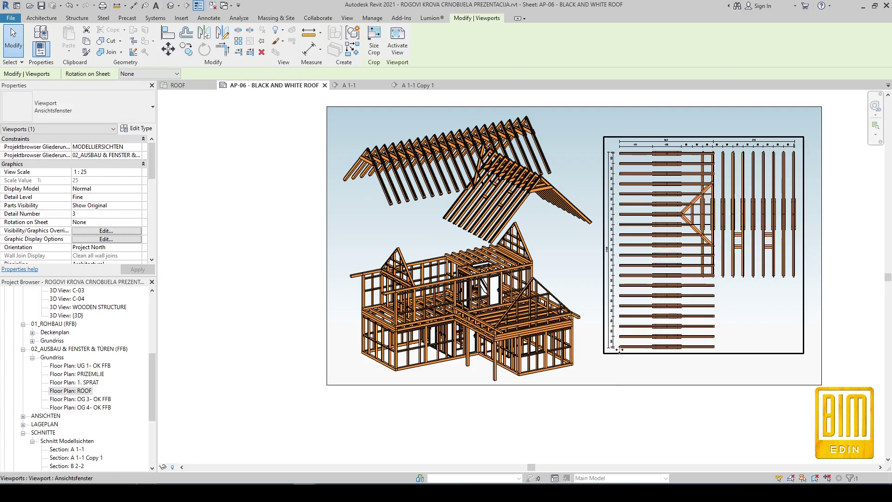
pyautogui.click(614, 373)
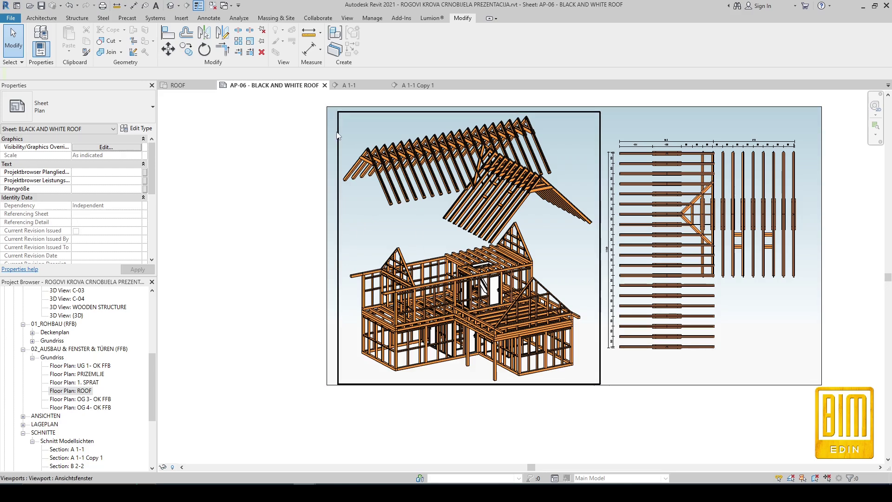
pyautogui.doubleClick(328, 136)
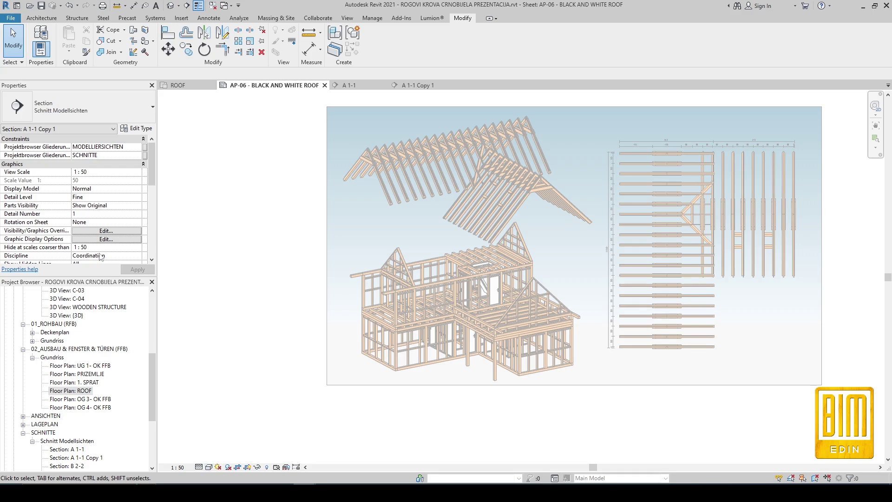
# - In Graphic Display Options, set the background Sky colour to black
pyautogui.click(105, 239)
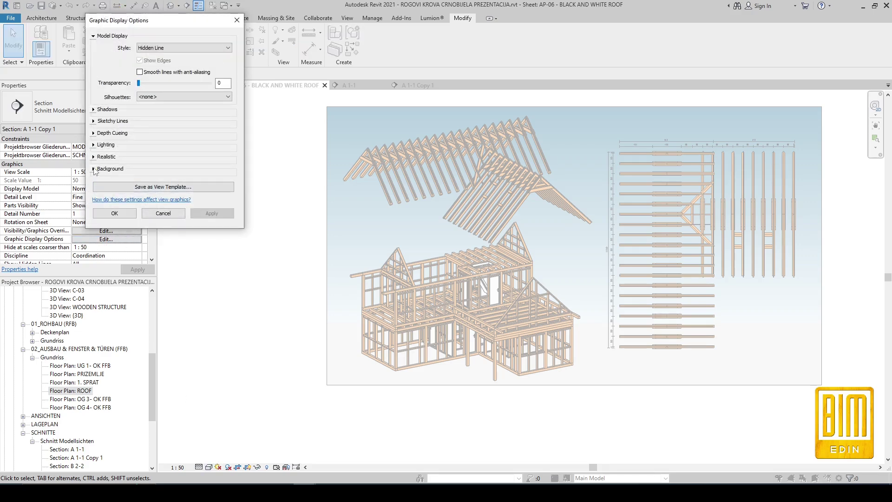
pyautogui.click(109, 168)
pyautogui.click(173, 183)
pyautogui.click(176, 201)
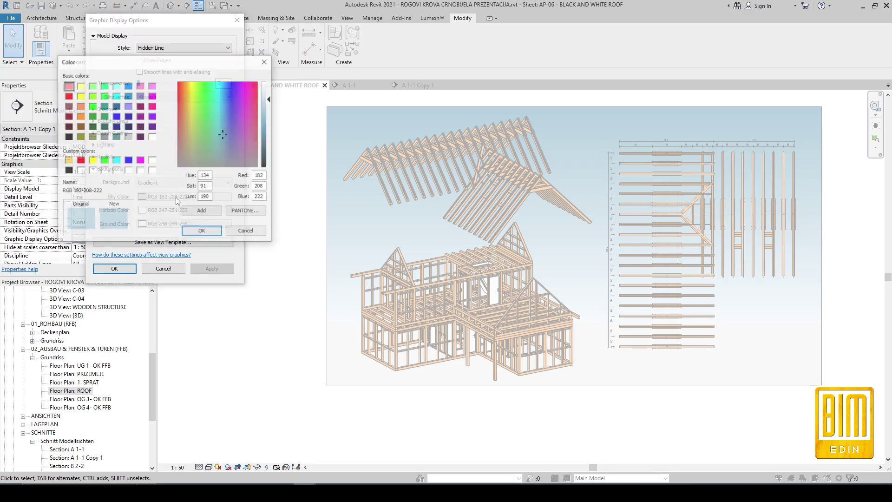
pyautogui.click(67, 136)
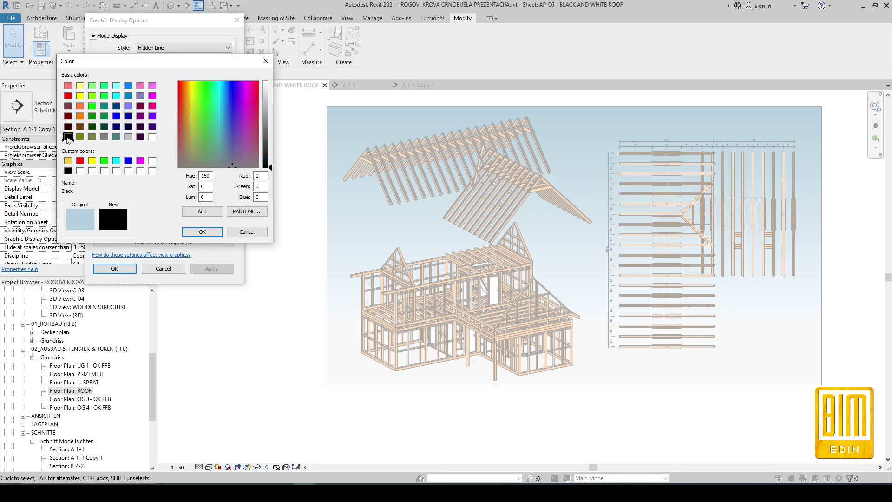
pyautogui.click(271, 167)
pyautogui.click(269, 172)
pyautogui.click(202, 231)
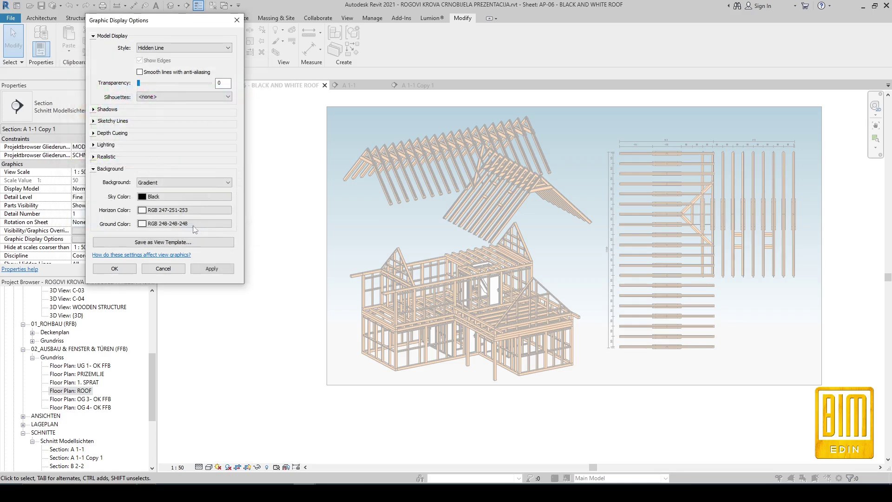
# - Set Horizon and Ground colours to black, apply, and deactivate the view
pyautogui.click(155, 211)
pyautogui.click(68, 137)
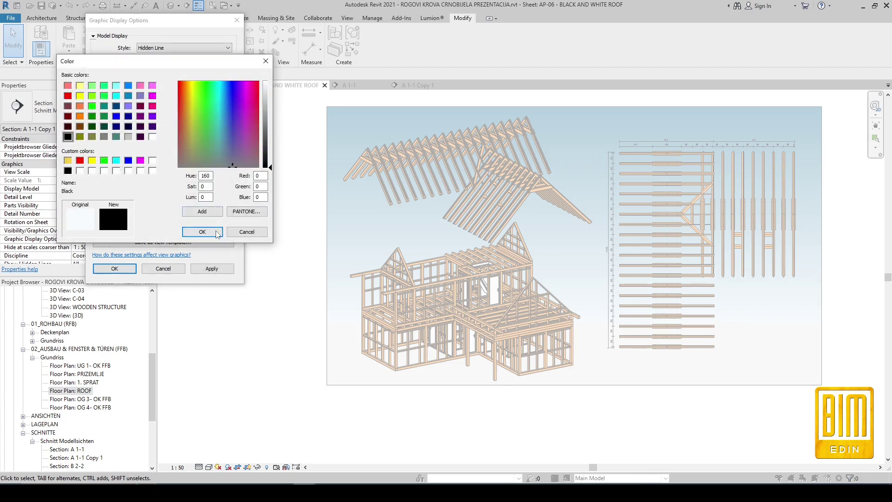
pyautogui.click(202, 232)
pyautogui.click(177, 226)
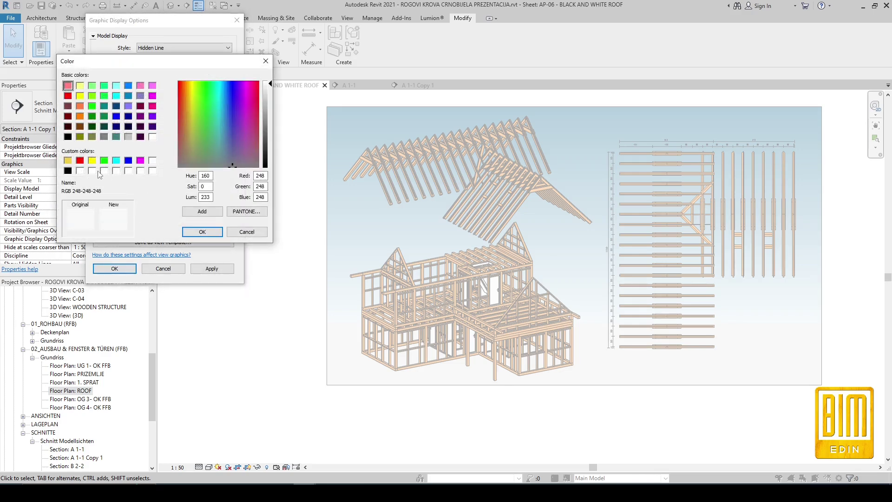
pyautogui.click(68, 137)
pyautogui.click(202, 231)
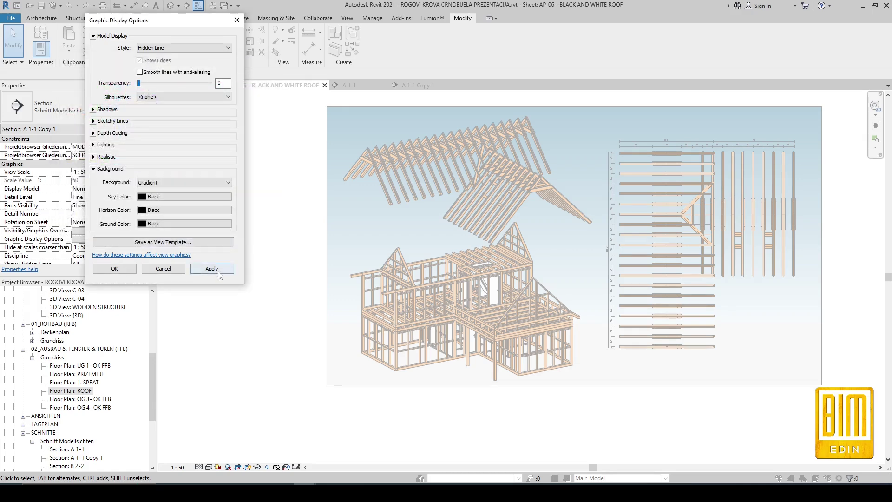
pyautogui.click(213, 268)
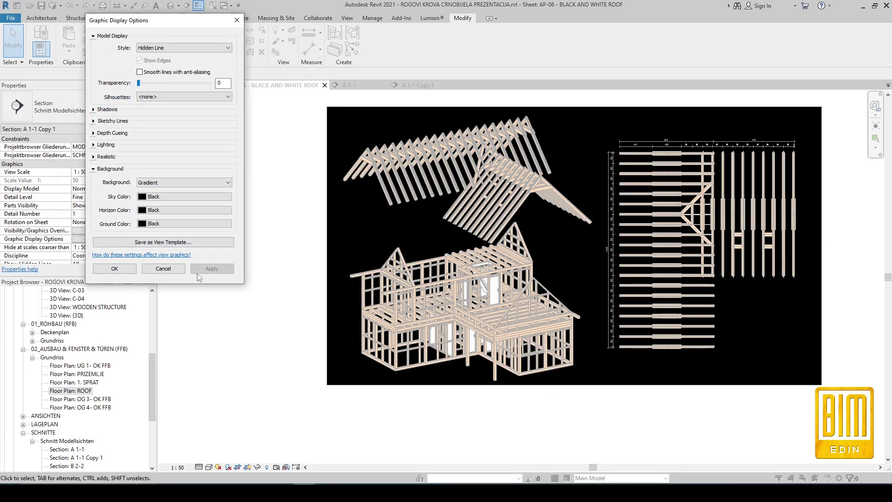
pyautogui.click(116, 270)
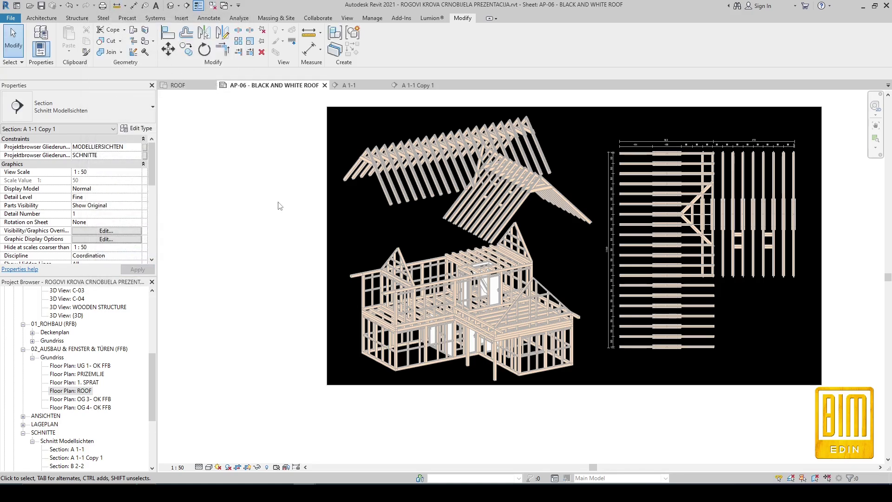
pyautogui.doubleClick(240, 197)
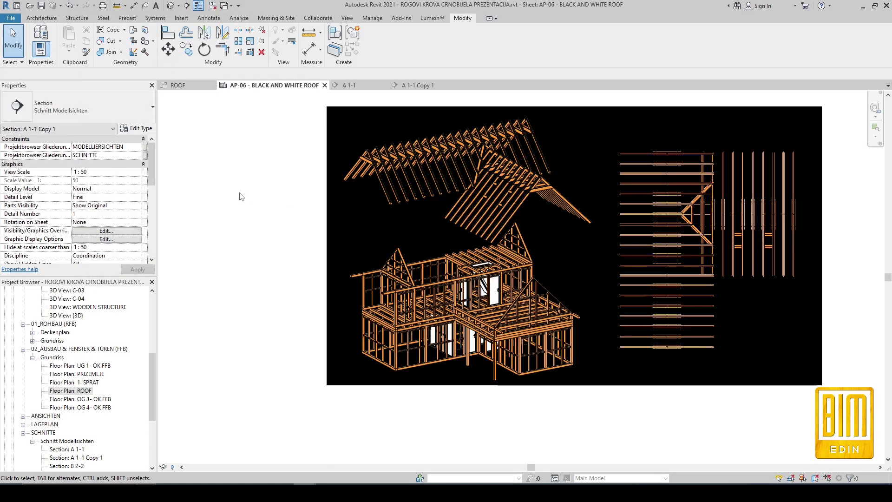
pyautogui.scroll(-1, 497, 226)
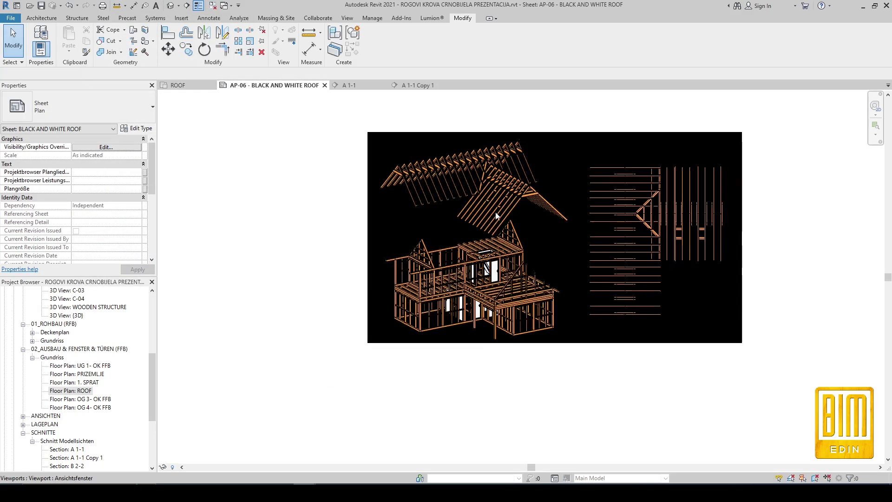
pyautogui.scroll(-2, 488, 231)
pyautogui.click(481, 231)
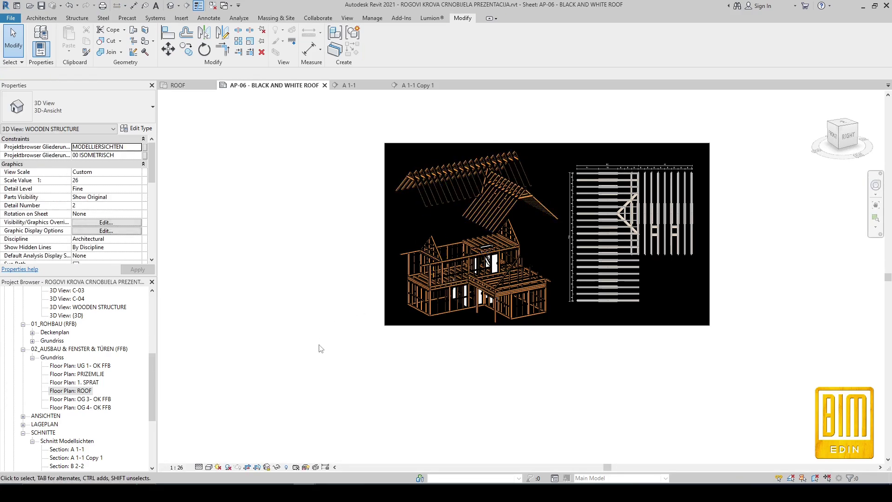
# - Override Curtain Wall Mullions projection lines to Solid, white
pyautogui.click(107, 222)
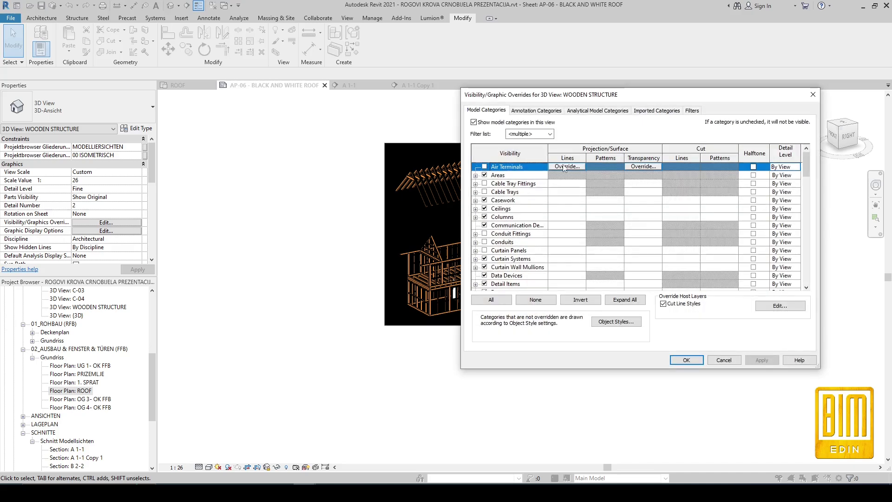
pyautogui.scroll(-1, 512, 236)
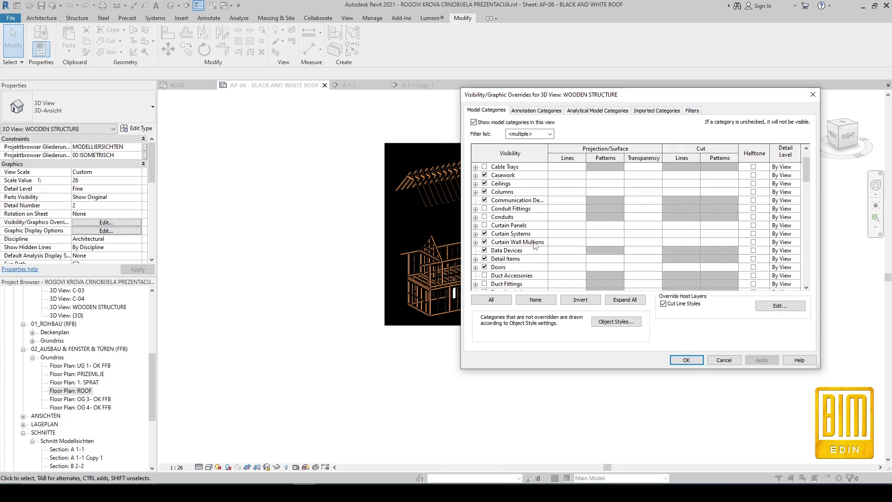
pyautogui.click(562, 243)
pyautogui.click(568, 243)
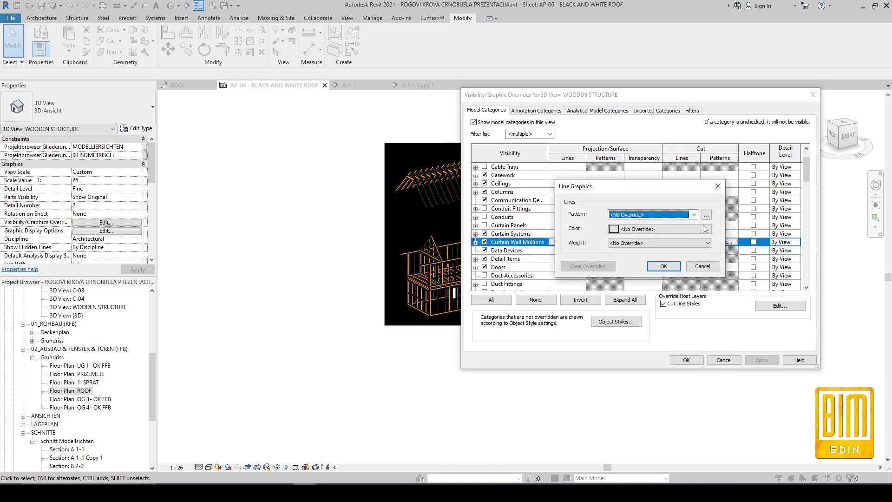
pyautogui.click(694, 213)
pyautogui.click(674, 232)
pyautogui.moveTo(746, 203); pyautogui.dragTo(746, 160)
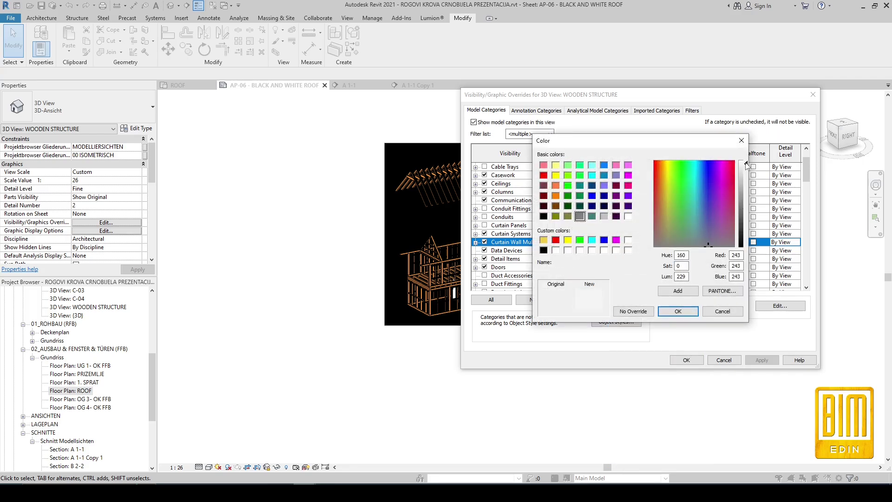
pyautogui.click(689, 312)
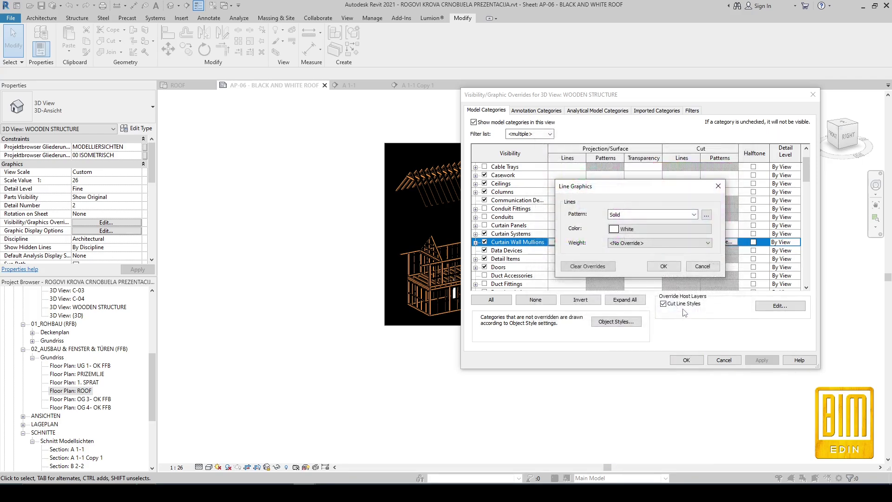
pyautogui.click(671, 268)
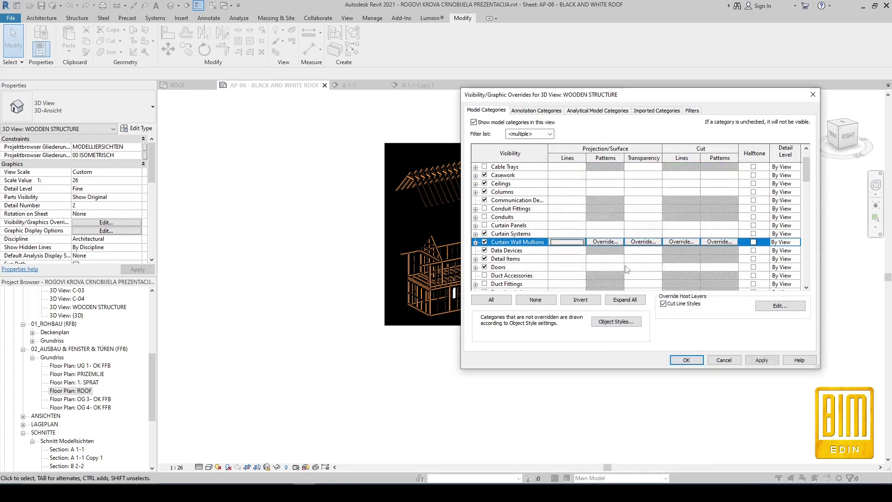
# - Give Curtain Wall Mullions a solid grey fill and apply
pyautogui.click(606, 242)
pyautogui.click(670, 203)
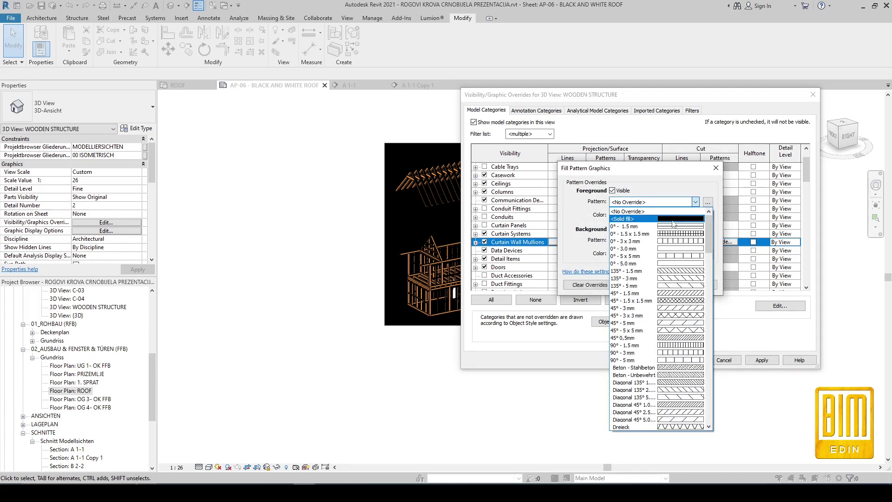
pyautogui.click(664, 218)
pyautogui.moveTo(747, 203)
pyautogui.mouseDown()
pyautogui.moveTo(746, 181)
pyautogui.moveTo(747, 216)
pyautogui.mouseUp()
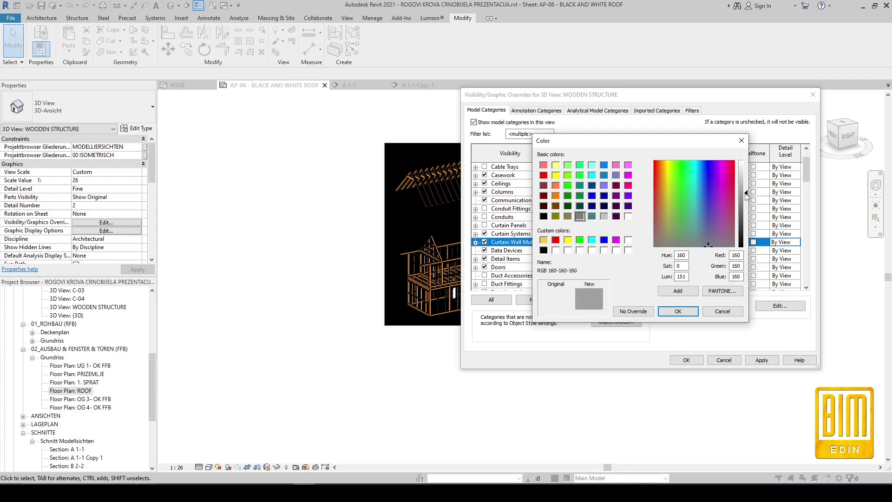
pyautogui.click(686, 312)
pyautogui.click(659, 293)
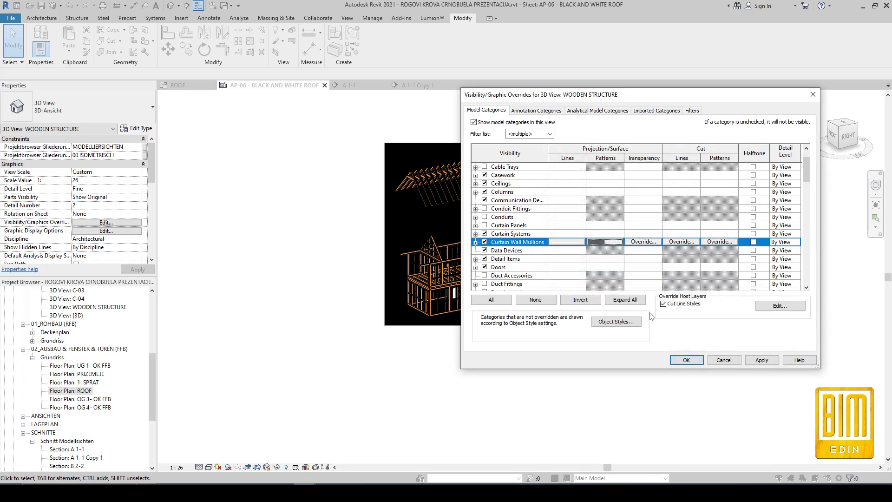
pyautogui.click(761, 360)
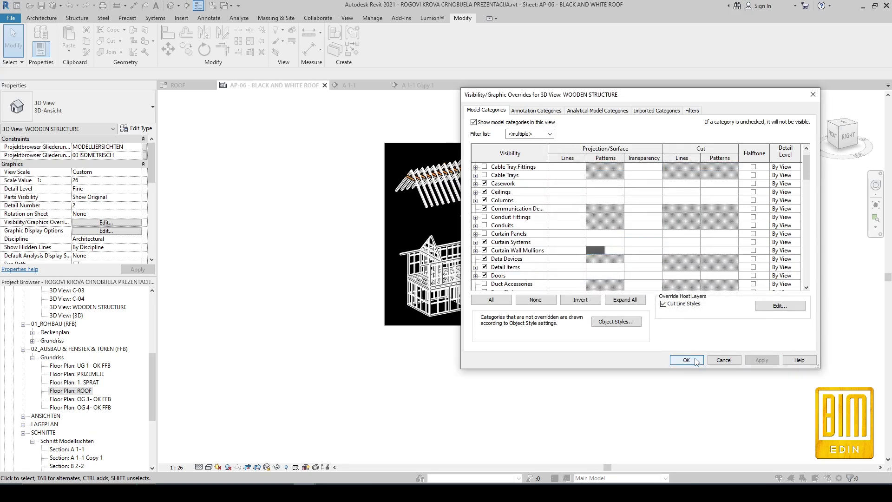
pyautogui.scroll(-5, 503, 240)
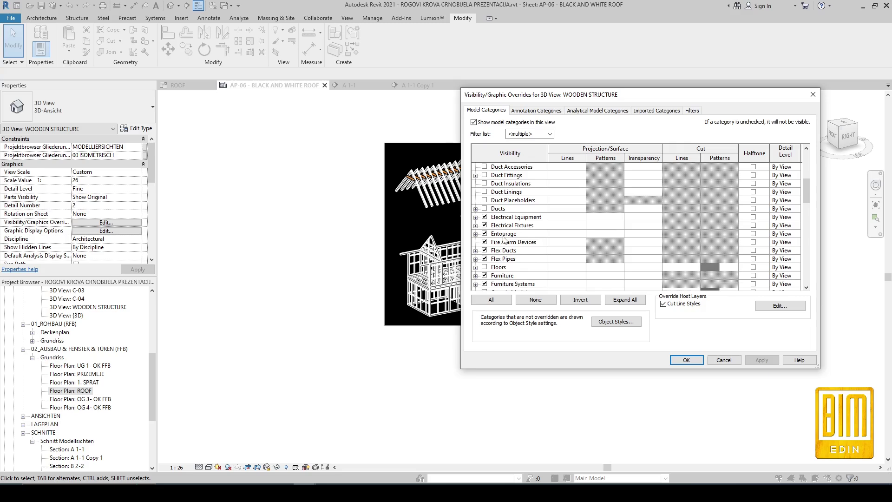
pyautogui.scroll(-1, 504, 240)
pyautogui.scroll(-1, 502, 258)
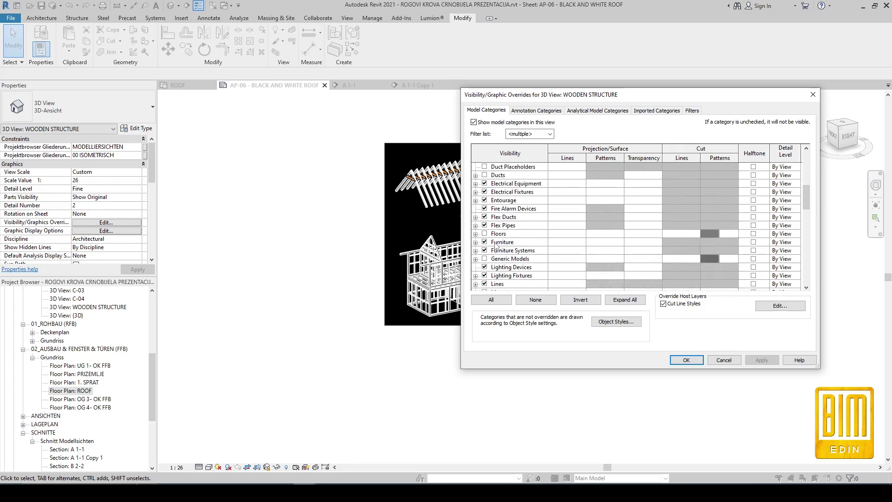
pyautogui.scroll(-2, 495, 240)
pyautogui.scroll(-2, 495, 239)
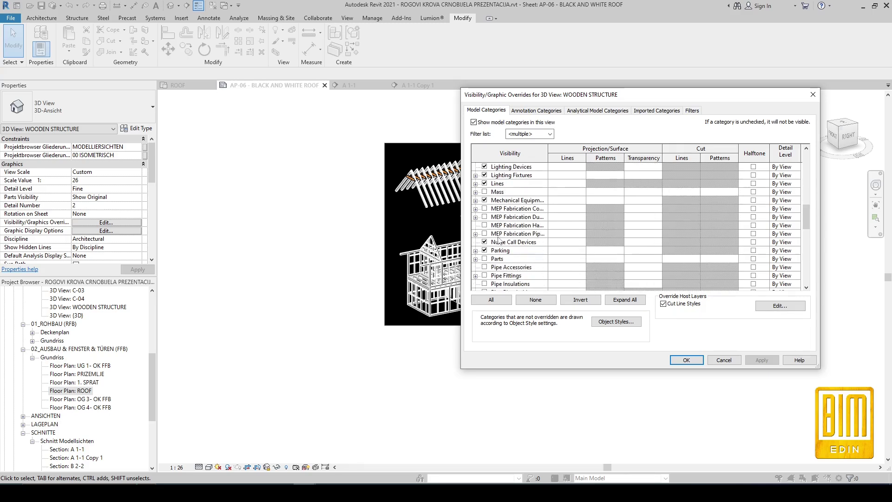
pyautogui.scroll(-2, 495, 241)
pyautogui.scroll(-2, 501, 251)
pyautogui.scroll(-1, 506, 263)
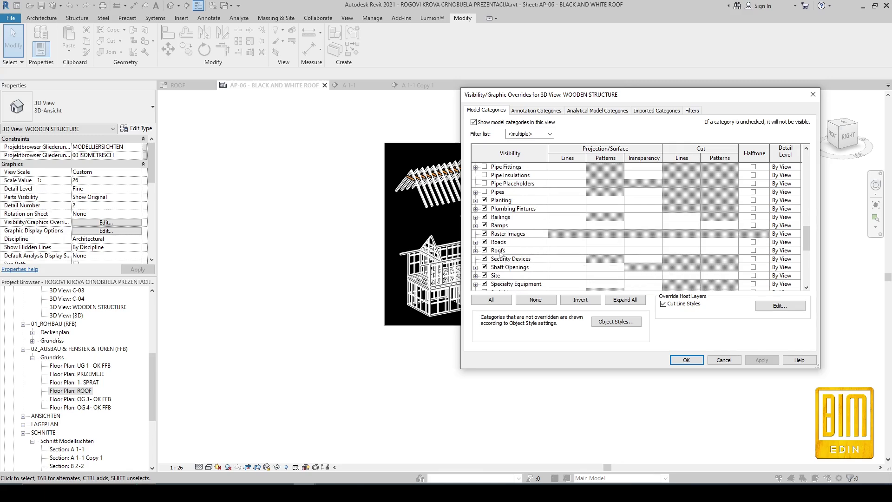
# - Override Roofs projection lines to Solid, white
pyautogui.doubleClick(563, 252)
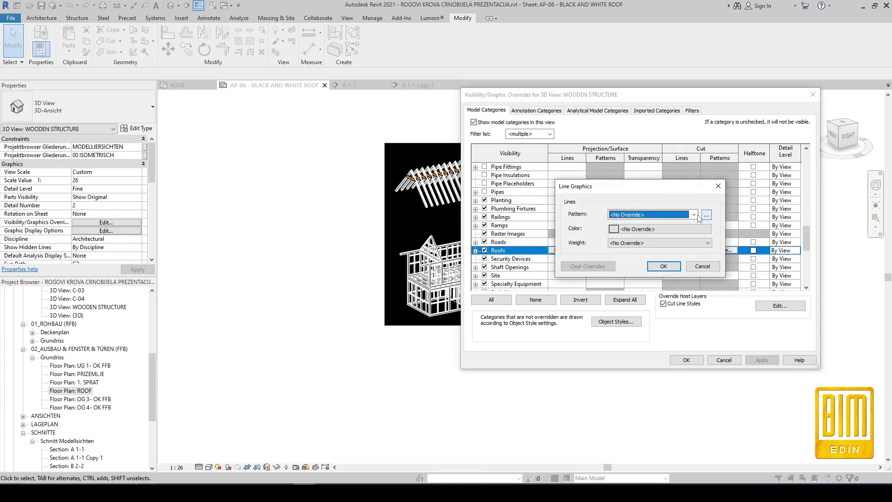
pyautogui.click(695, 215)
pyautogui.click(695, 214)
pyautogui.click(648, 230)
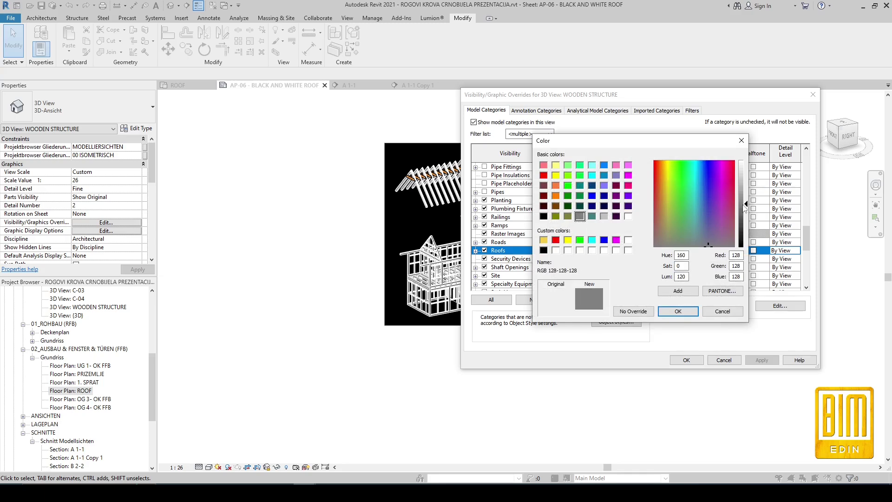
pyautogui.moveTo(745, 204); pyautogui.dragTo(745, 162)
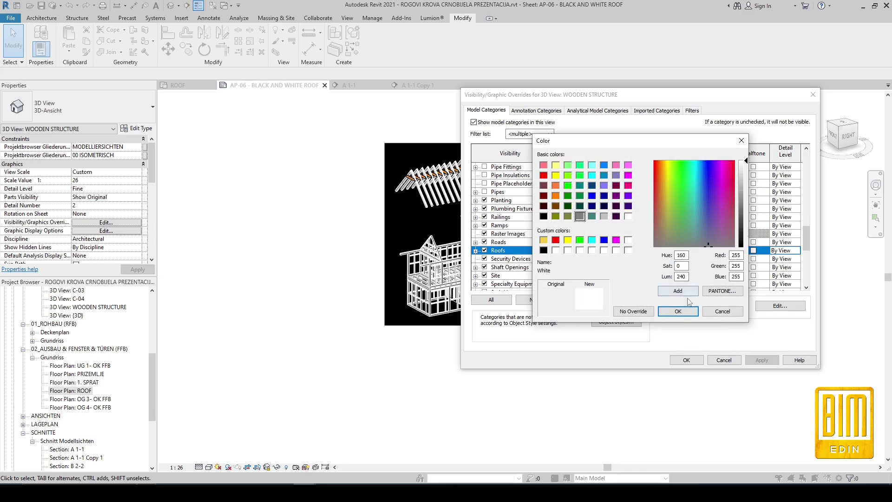
pyautogui.click(678, 312)
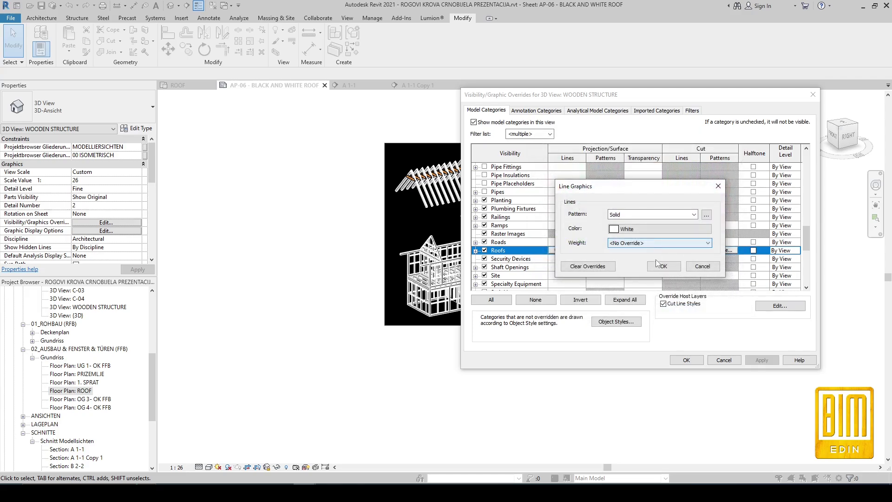
pyautogui.click(661, 266)
# - Give Roofs a dark grey solid fill and apply the overrides
pyautogui.click(606, 251)
pyautogui.click(606, 250)
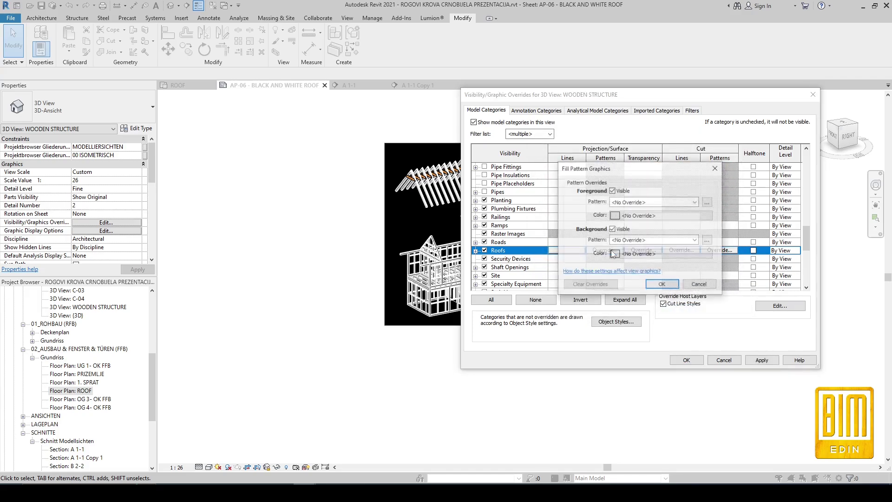
pyautogui.click(652, 202)
pyautogui.click(662, 215)
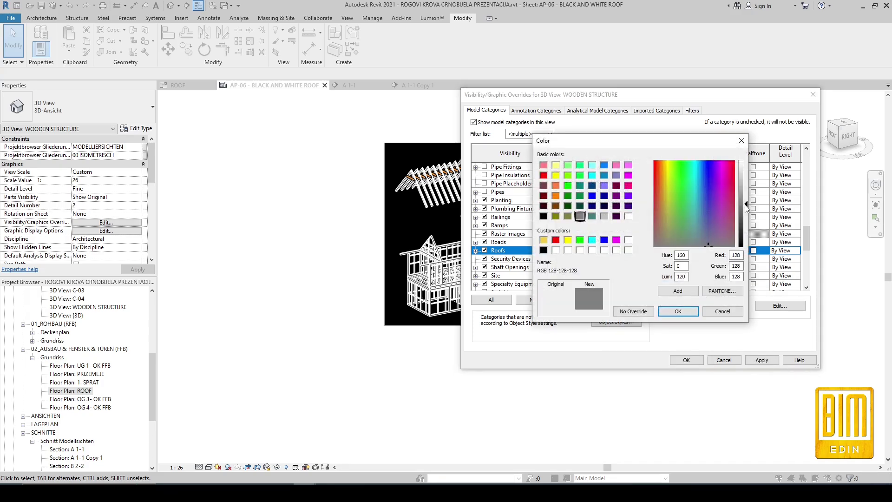
pyautogui.moveTo(747, 205); pyautogui.dragTo(748, 220)
pyautogui.click(678, 311)
pyautogui.click(663, 285)
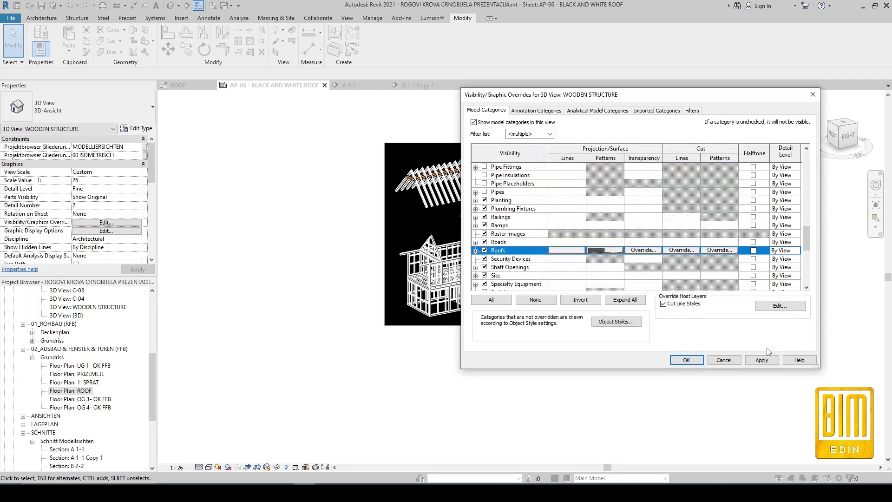
pyautogui.click(763, 360)
# - Close the overrides, select then deselect a column, and reopen Visibility/Graphics Overrides
pyautogui.click(687, 359)
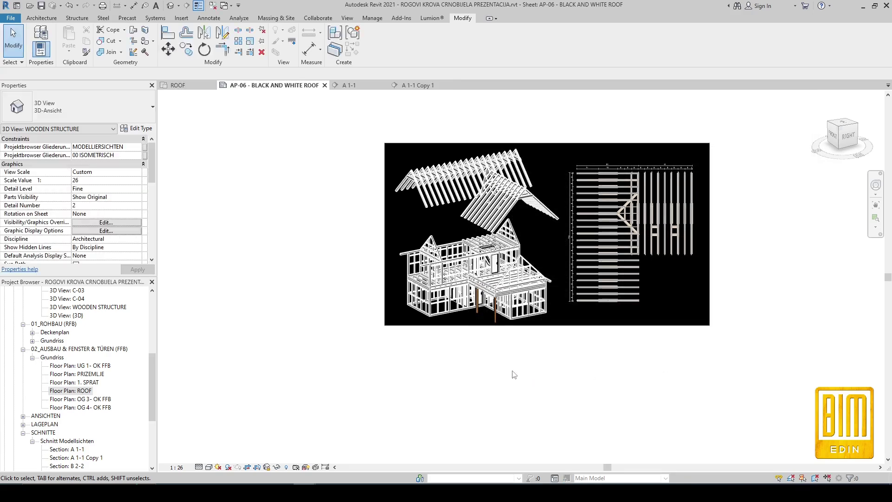
pyautogui.scroll(3, 497, 322)
pyautogui.scroll(2, 496, 322)
pyautogui.click(500, 325)
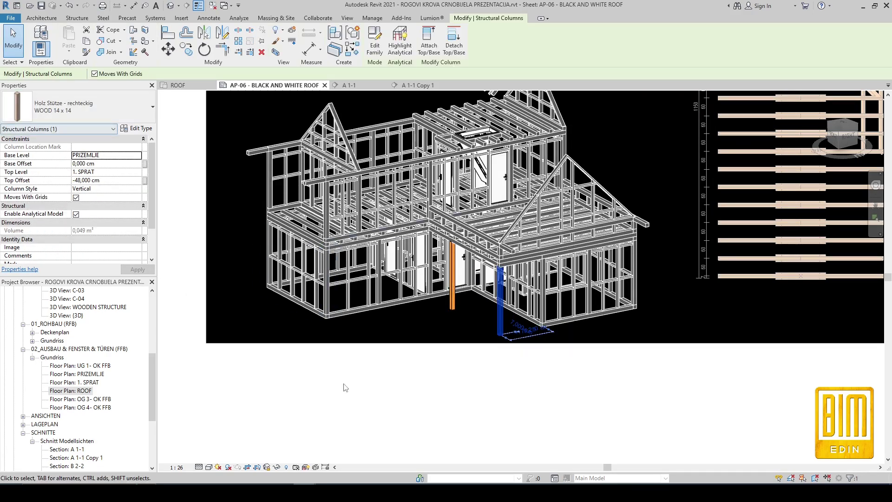
pyautogui.click(450, 385)
pyautogui.scroll(-3, 568, 258)
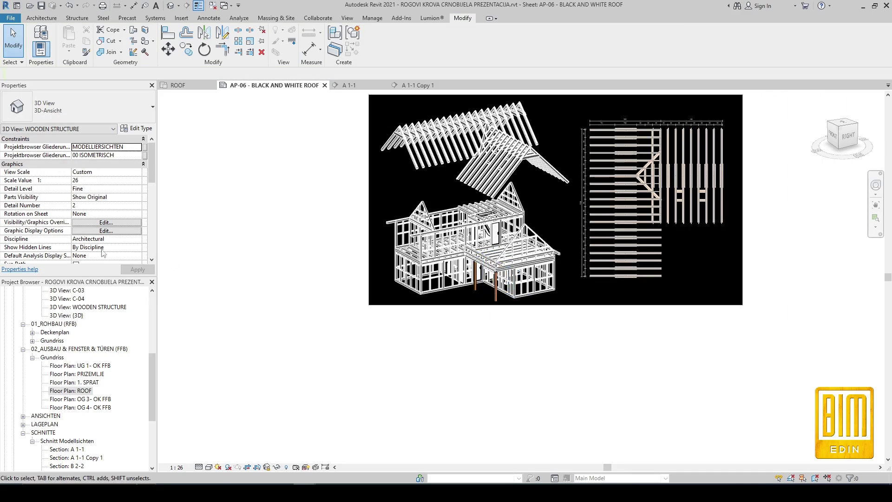
pyautogui.click(105, 222)
pyautogui.scroll(-3, 517, 257)
pyautogui.scroll(-3, 517, 258)
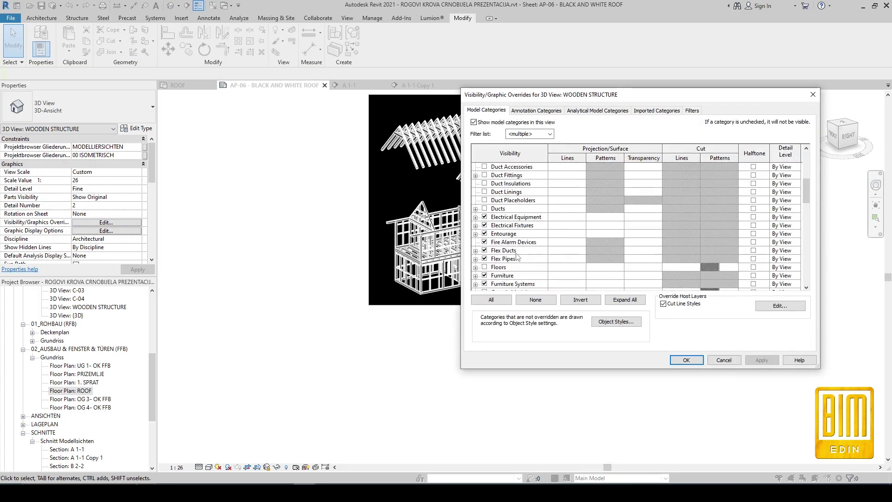
pyautogui.scroll(-2, 517, 257)
pyautogui.scroll(-2, 517, 257)
pyautogui.scroll(-2, 517, 257)
pyautogui.scroll(-2, 517, 257)
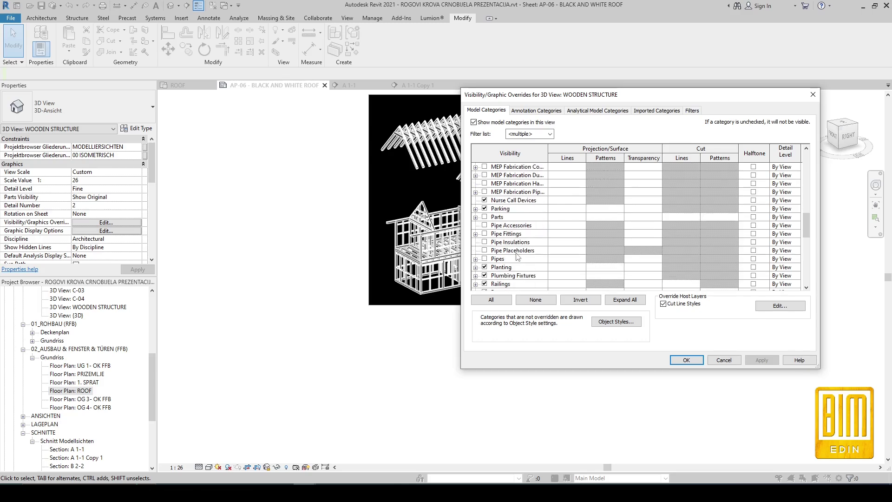
pyautogui.scroll(-2, 517, 257)
pyautogui.scroll(-2, 516, 257)
pyautogui.scroll(-2, 516, 257)
pyautogui.scroll(-2, 517, 258)
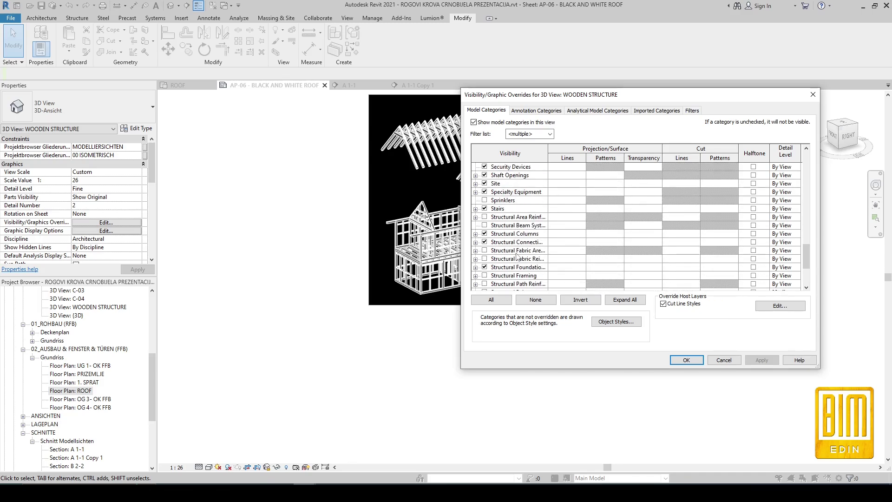
# - Override Structural Columns projection lines to Solid, white
pyautogui.click(565, 237)
pyautogui.click(658, 215)
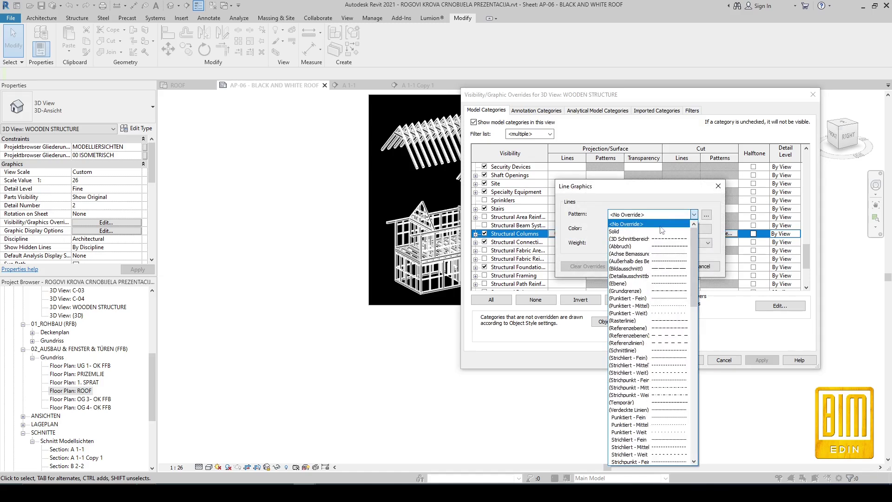
pyautogui.click(660, 231)
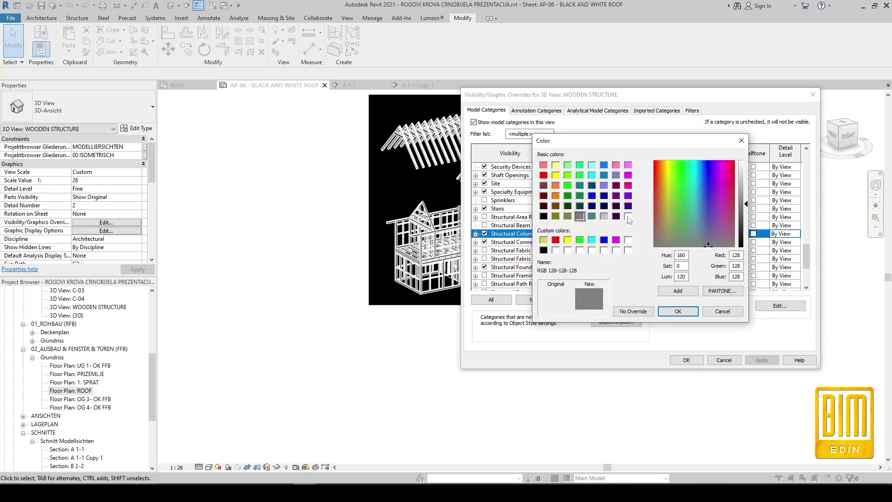
pyautogui.click(629, 217)
pyautogui.click(676, 312)
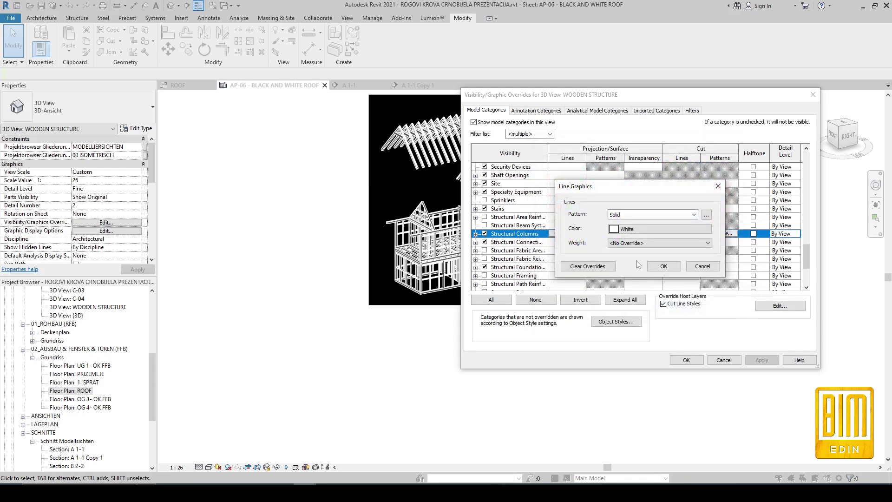
pyautogui.click(664, 267)
# - Give Structural Columns a dark grey solid fill and close the overrides
pyautogui.click(617, 234)
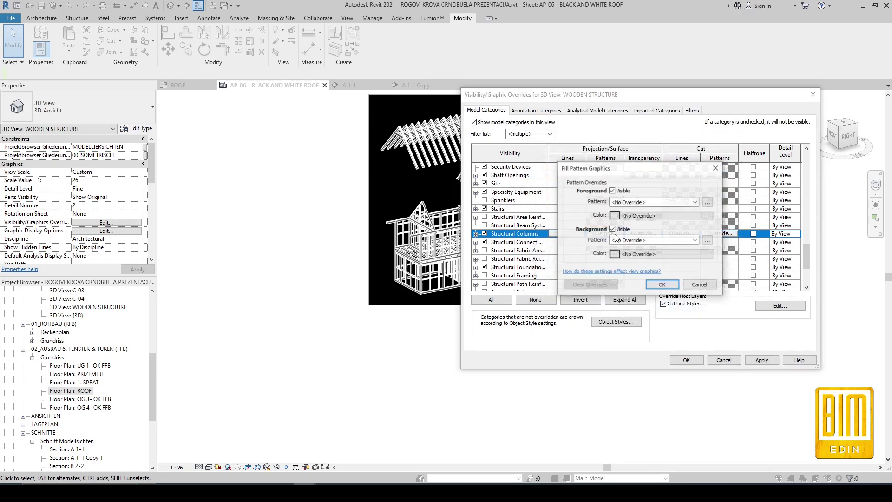
pyautogui.click(656, 202)
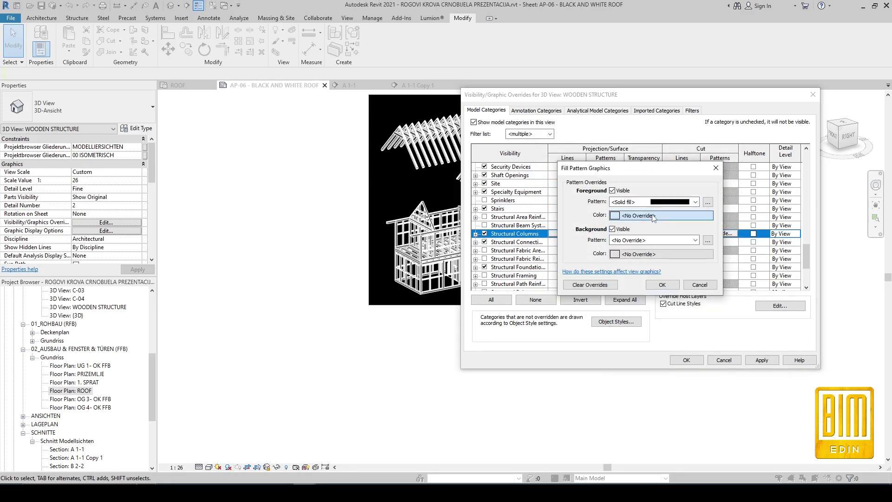
pyautogui.click(657, 215)
pyautogui.moveTo(747, 206); pyautogui.dragTo(747, 225)
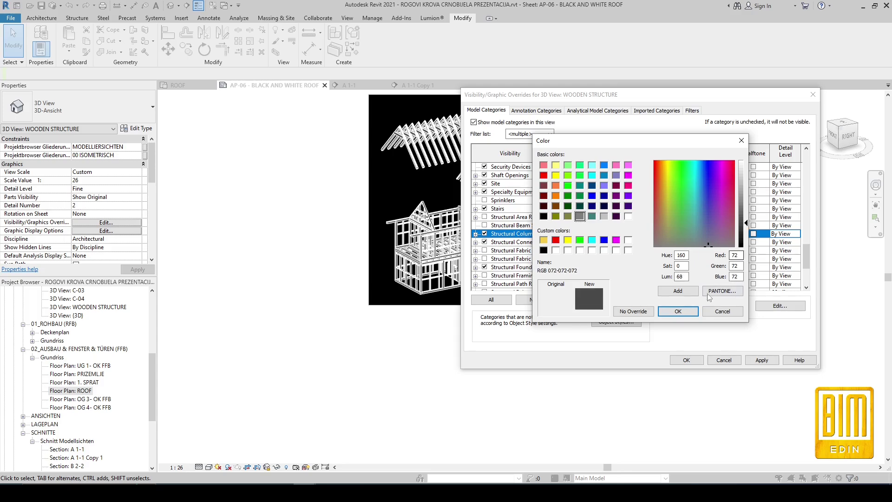
pyautogui.click(677, 312)
pyautogui.click(667, 295)
pyautogui.click(762, 360)
pyautogui.click(686, 360)
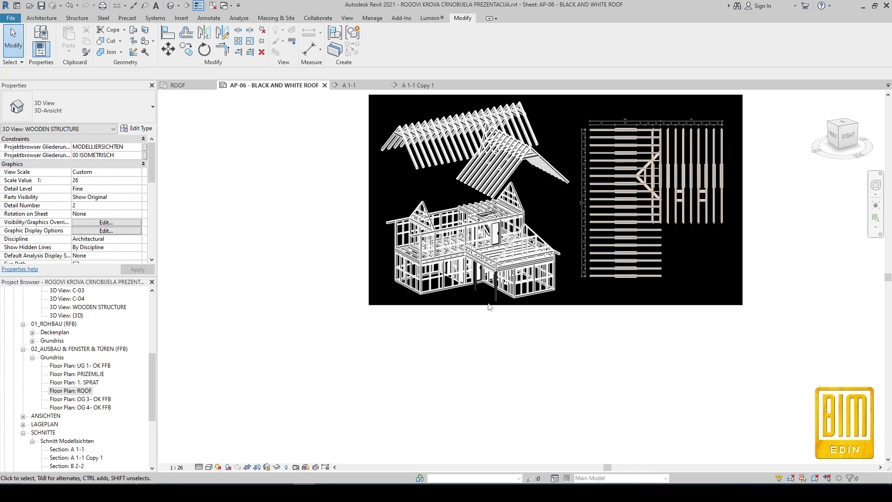
pyautogui.scroll(4, 469, 298)
pyautogui.scroll(1, 468, 297)
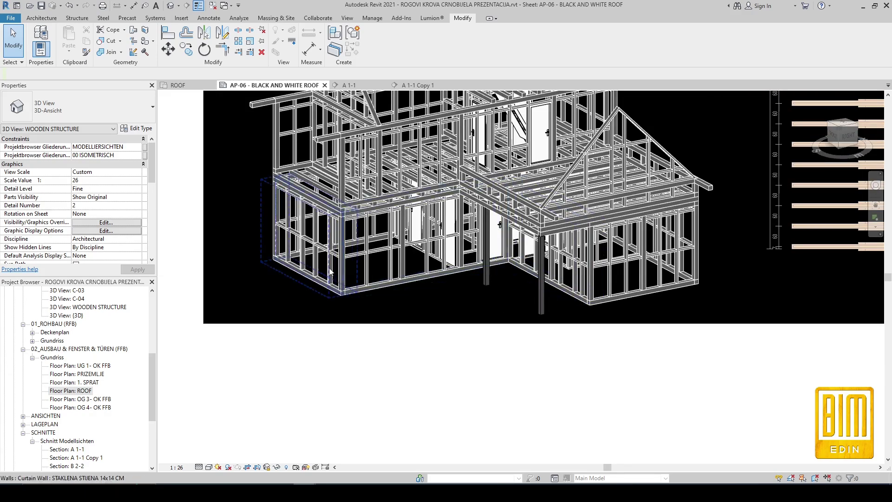
# - Open Visibility/Graphics Overrides for the WOODEN STRUCTURE view from Properties
pyautogui.click(134, 224)
pyautogui.scroll(-2, 588, 262)
pyautogui.scroll(-4, 588, 261)
pyautogui.scroll(-2, 587, 262)
pyautogui.scroll(-2, 588, 262)
pyautogui.scroll(1, 587, 262)
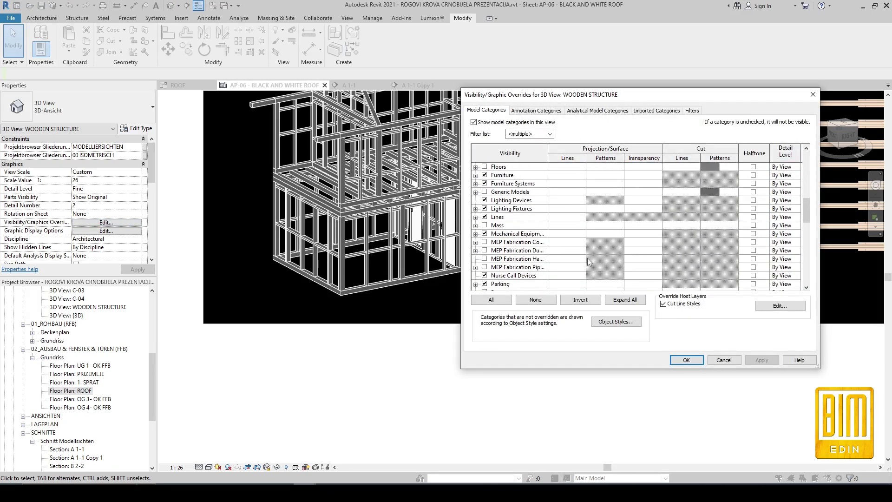
pyautogui.scroll(-2, 588, 261)
pyautogui.scroll(-2, 587, 261)
pyautogui.scroll(-1, 588, 261)
pyautogui.scroll(-1, 588, 262)
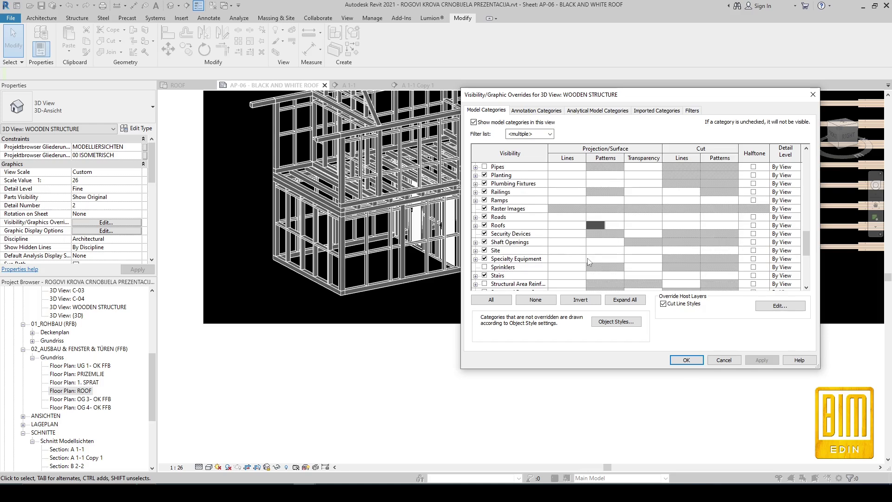
pyautogui.scroll(-2, 517, 239)
pyautogui.scroll(-1, 526, 259)
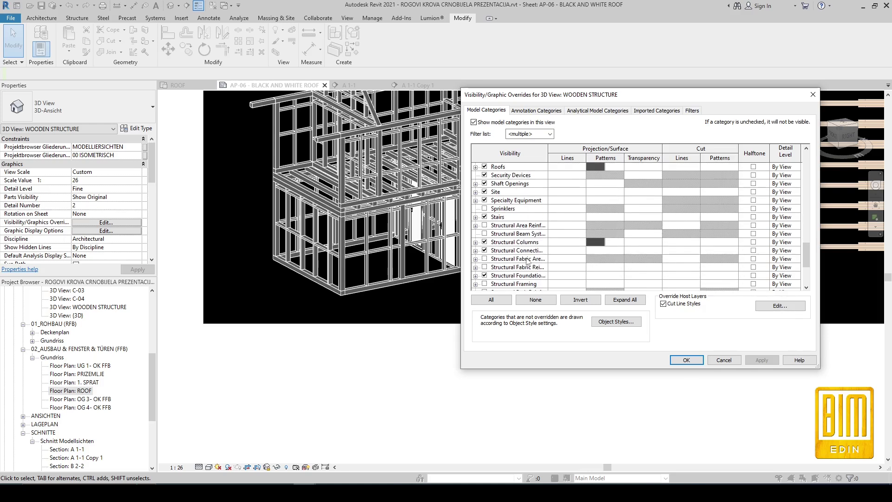
# - Darken the Structural Columns solid fill to near-black
pyautogui.click(577, 243)
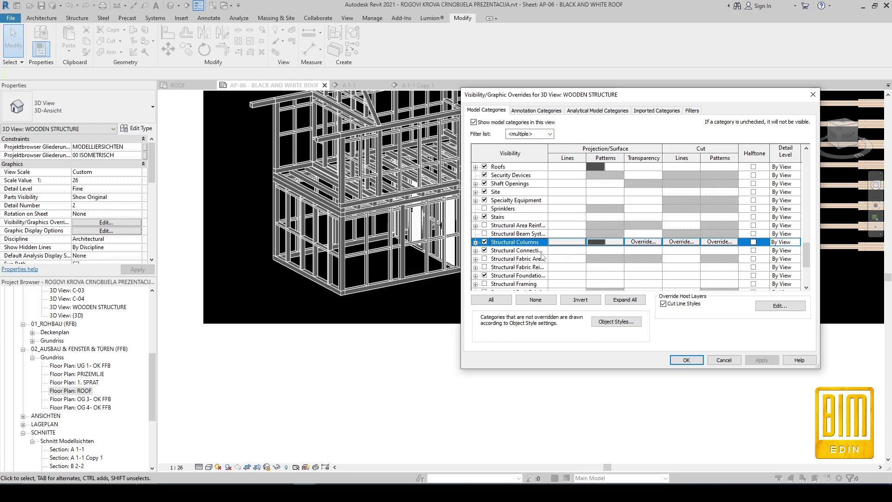
pyautogui.click(608, 242)
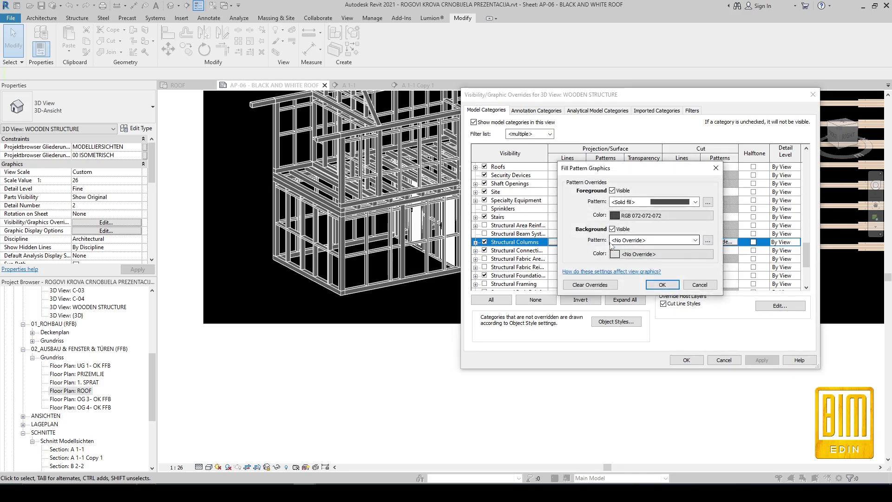
pyautogui.click(669, 214)
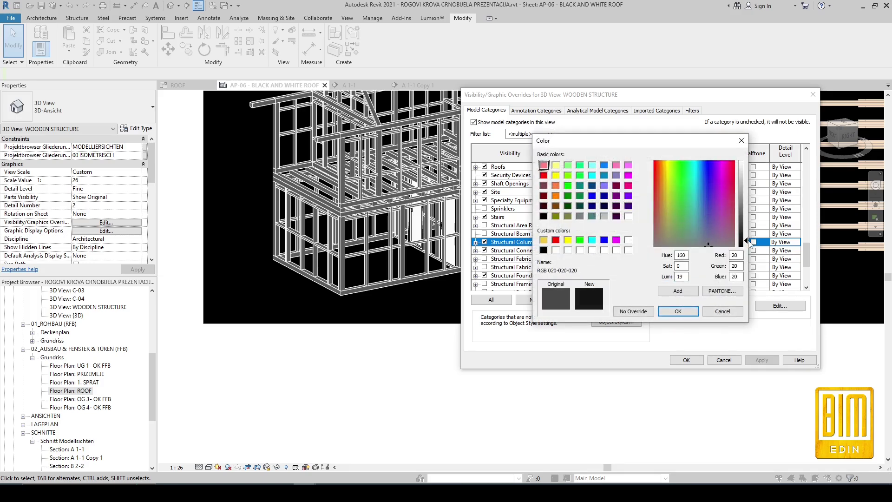
pyautogui.moveTo(748, 220); pyautogui.dragTo(747, 244)
pyautogui.click(677, 311)
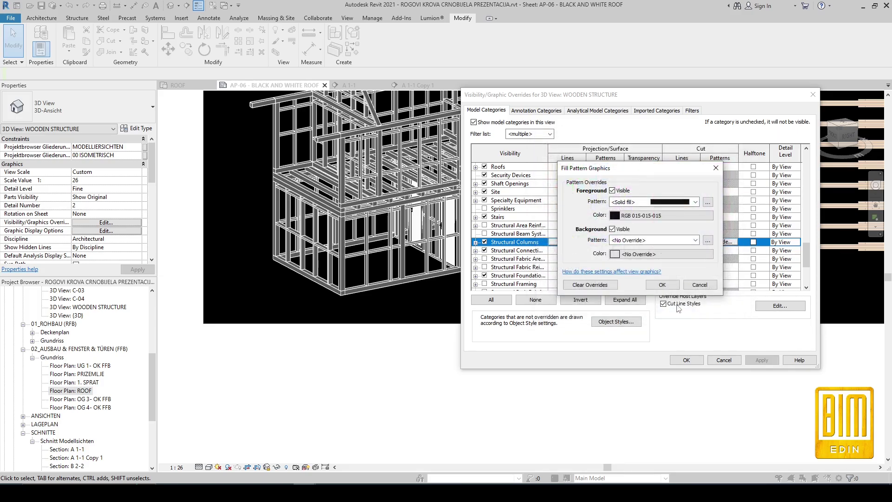
pyautogui.click(664, 286)
pyautogui.scroll(1, 589, 238)
# - Darken the Roofs solid fill to near-black
pyautogui.click(598, 194)
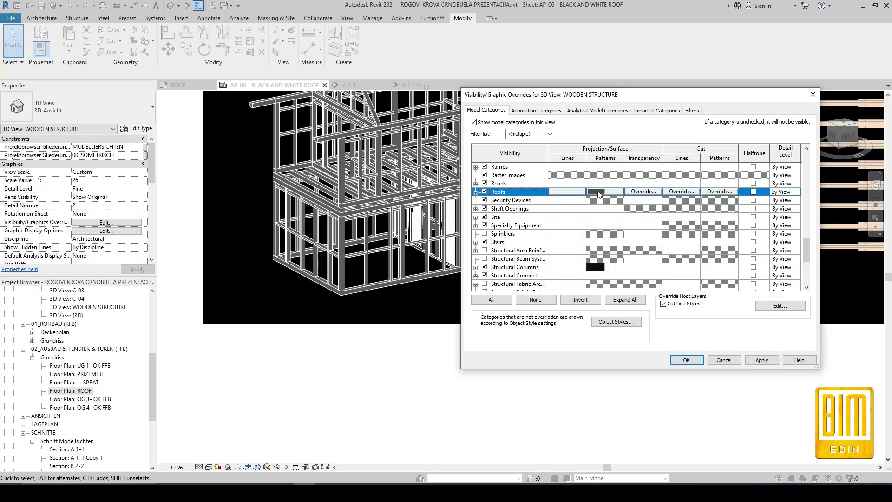
pyautogui.click(601, 192)
pyautogui.click(665, 216)
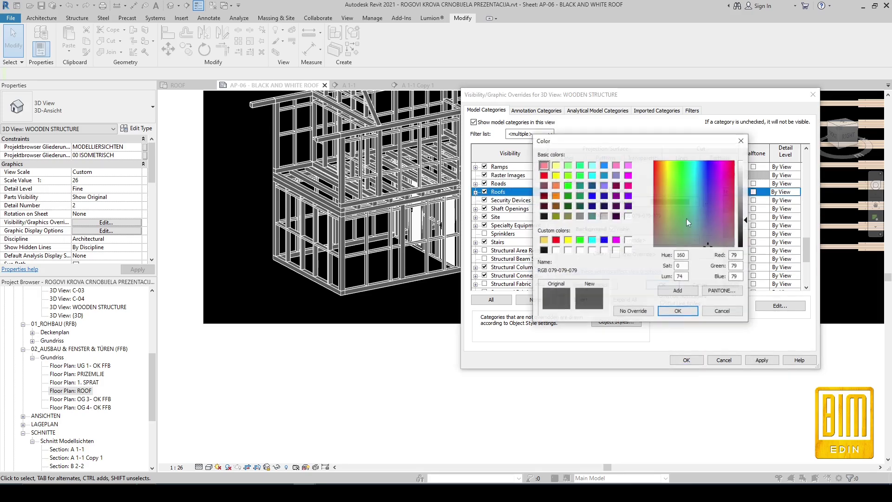
pyautogui.moveTo(746, 219); pyautogui.dragTo(746, 241)
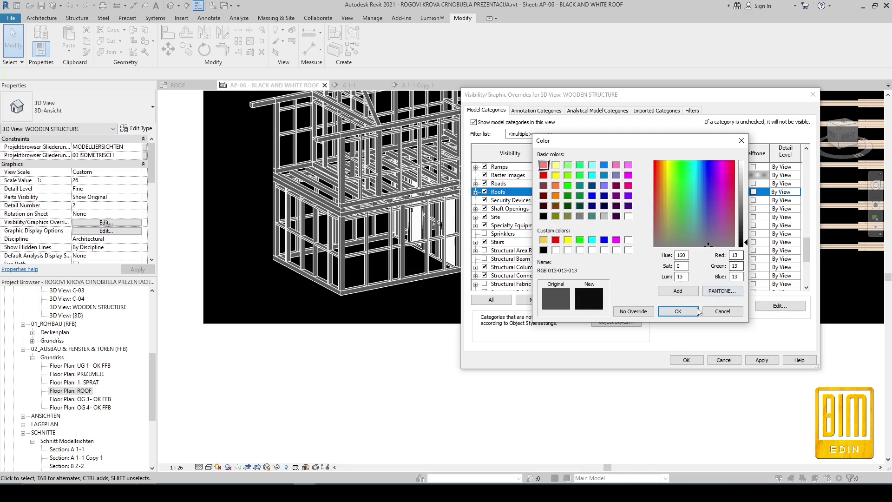
pyautogui.click(678, 311)
pyautogui.click(663, 287)
pyautogui.scroll(2, 606, 255)
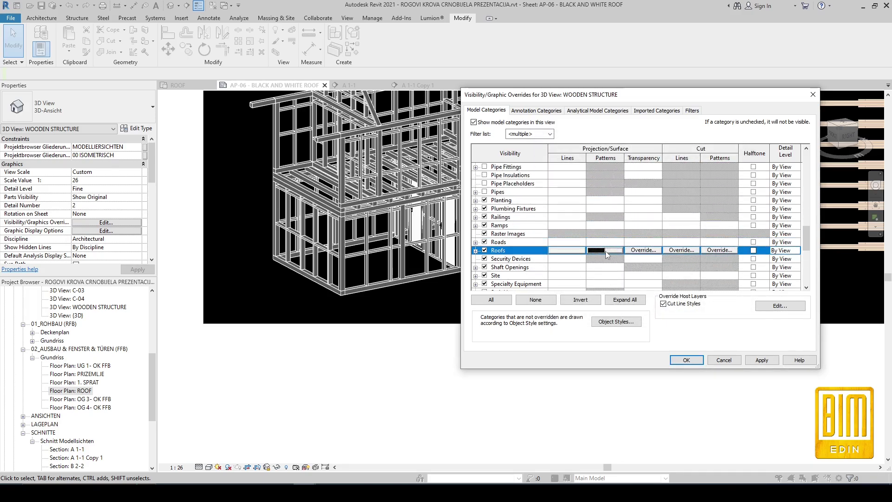
pyautogui.scroll(-1, 604, 260)
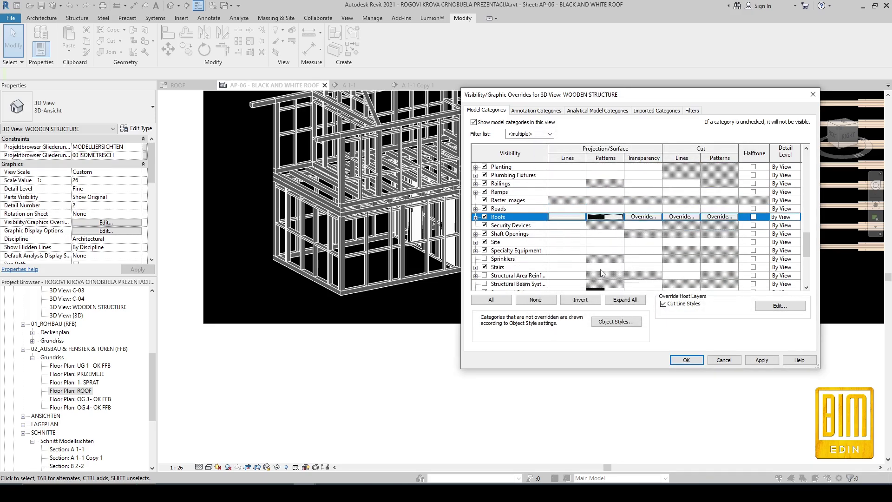
pyautogui.scroll(-2, 604, 260)
pyautogui.scroll(1, 568, 243)
pyautogui.scroll(2, 588, 241)
pyautogui.scroll(2, 588, 237)
pyautogui.scroll(2, 588, 231)
pyautogui.scroll(2, 588, 232)
pyautogui.scroll(3, 588, 230)
pyautogui.scroll(3, 588, 231)
pyautogui.scroll(2, 588, 231)
pyautogui.scroll(2, 588, 231)
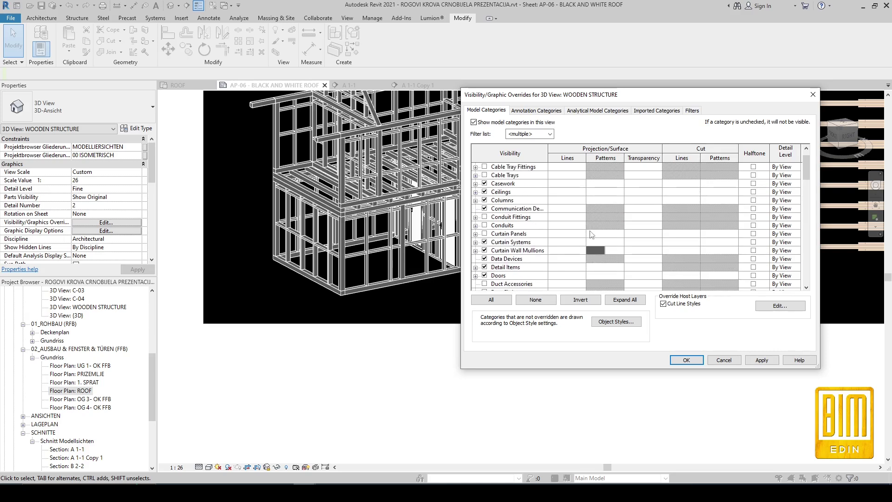
# - Darken the Curtain Wall Mullions solid fill to near-black
pyautogui.click(601, 250)
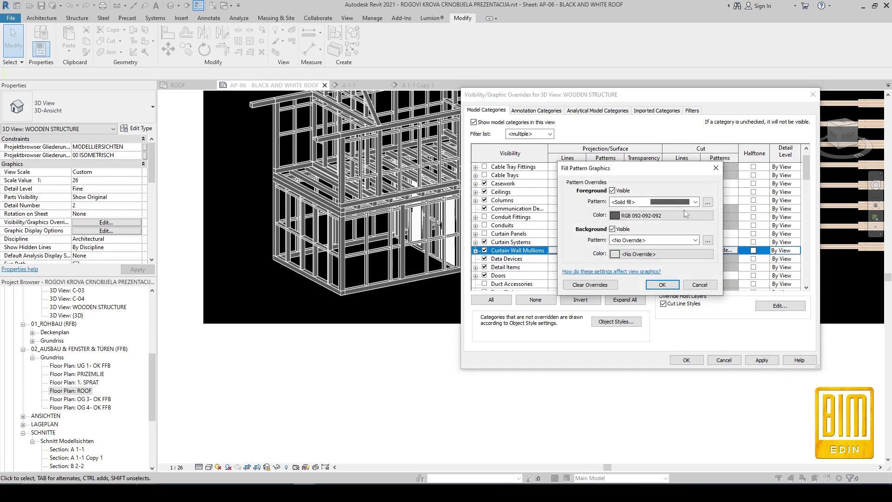
pyautogui.click(686, 214)
pyautogui.moveTo(746, 215); pyautogui.dragTo(746, 230)
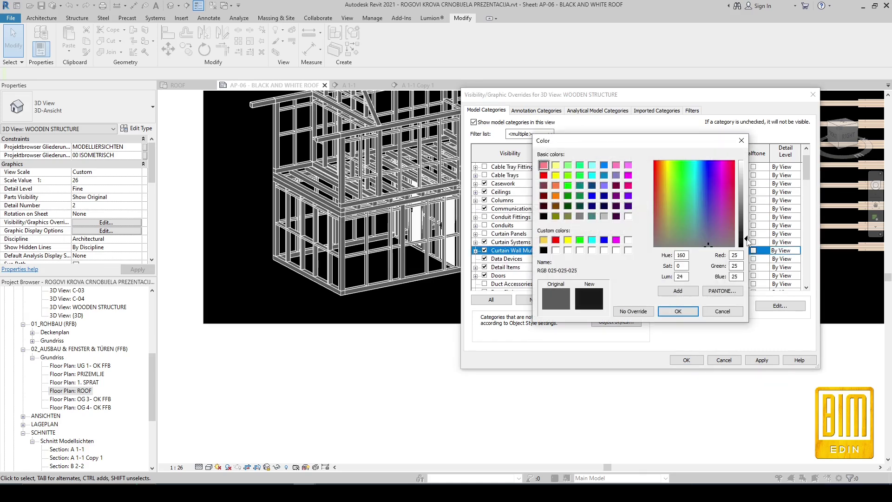
pyautogui.click(678, 311)
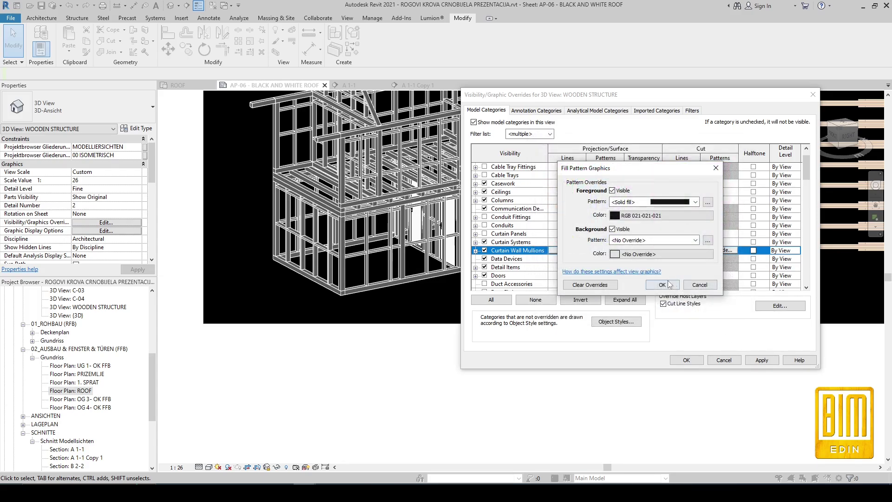
pyautogui.click(670, 284)
# - Apply and close the overrides, then activate the ROOF plan viewport
pyautogui.click(762, 360)
pyautogui.click(687, 360)
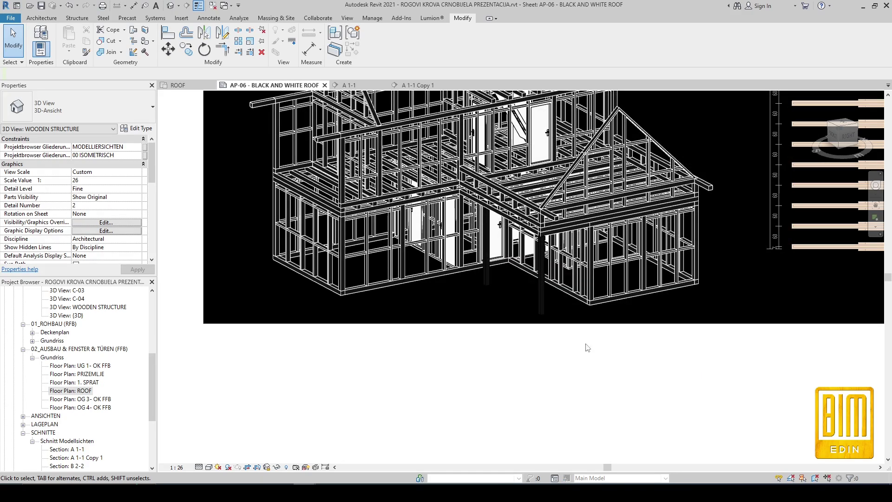
pyautogui.scroll(-2, 571, 340)
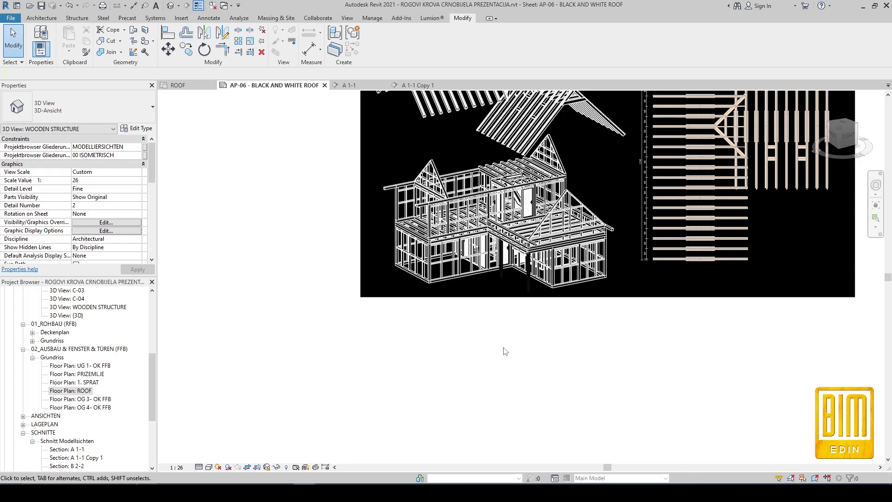
pyautogui.scroll(-1, 504, 350)
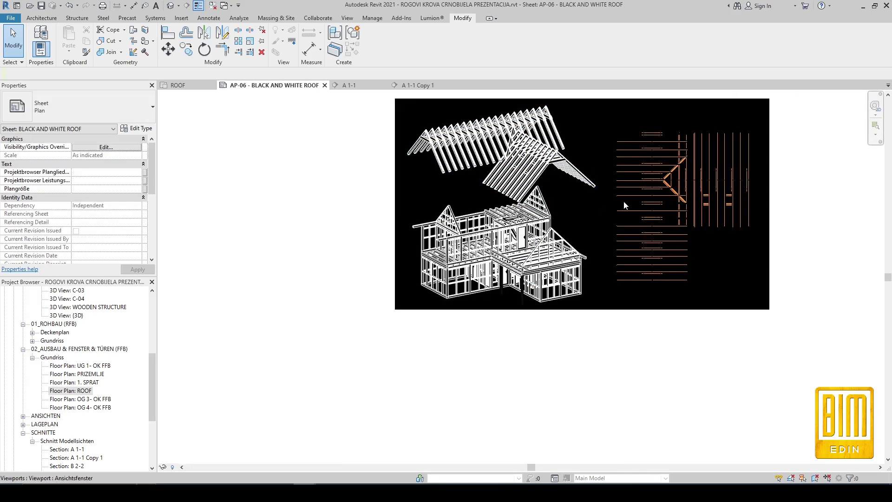
pyautogui.scroll(3, 671, 189)
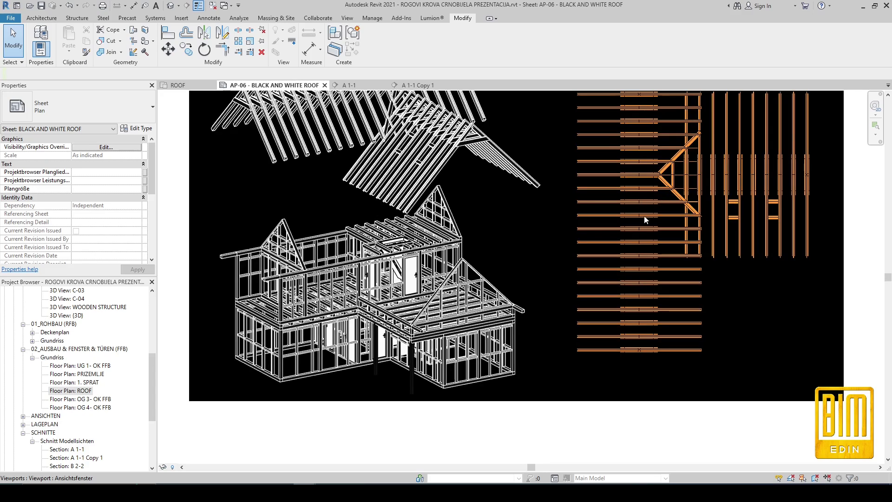
pyautogui.scroll(-3, 580, 250)
pyautogui.scroll(1, 598, 238)
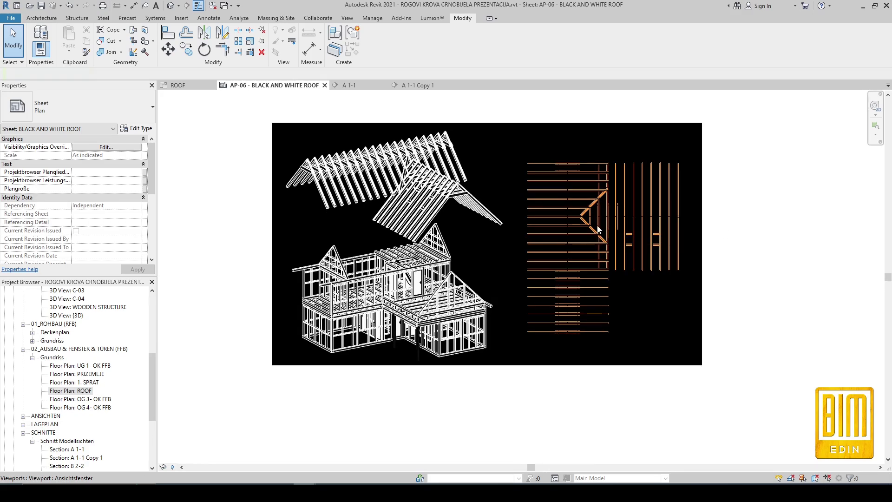
pyautogui.doubleClick(582, 212)
pyautogui.scroll(1, 567, 201)
pyautogui.scroll(1, 567, 203)
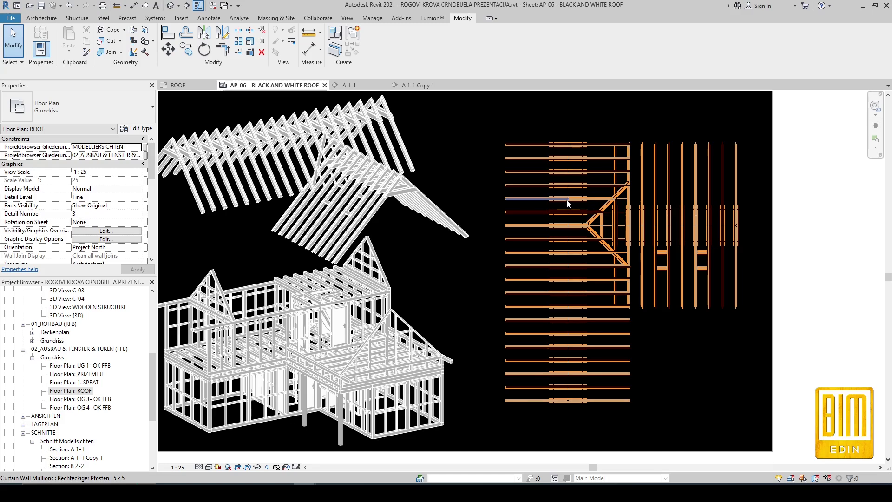
# - Open the ROOF plan's Visibility/Graphics and give Curtain Wall Mullions white lines
pyautogui.click(106, 239)
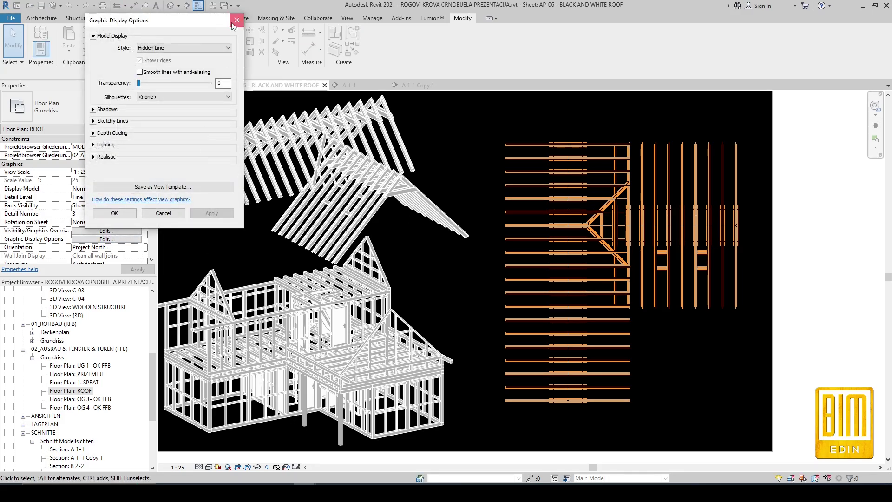
pyautogui.click(236, 20)
pyautogui.click(106, 231)
pyautogui.scroll(-2, 544, 232)
pyautogui.scroll(-2, 545, 233)
pyautogui.scroll(-2, 544, 232)
pyautogui.scroll(-1, 503, 255)
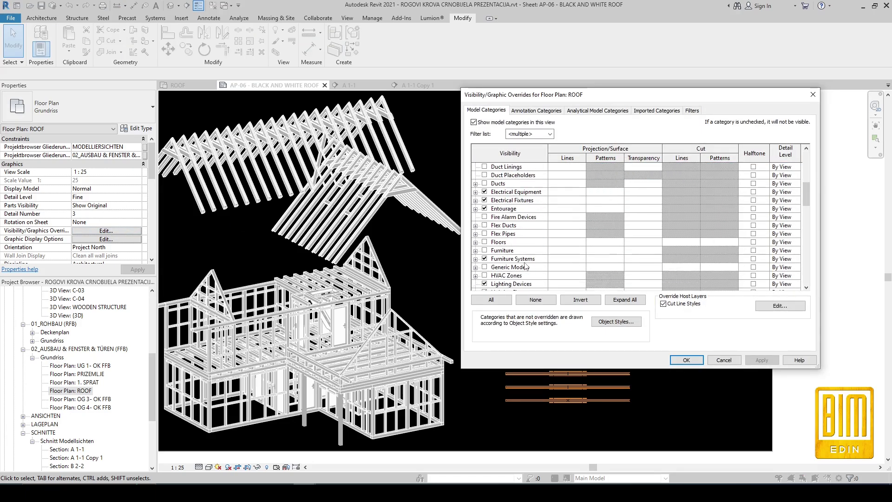
pyautogui.scroll(-2, 526, 267)
pyautogui.scroll(-2, 526, 266)
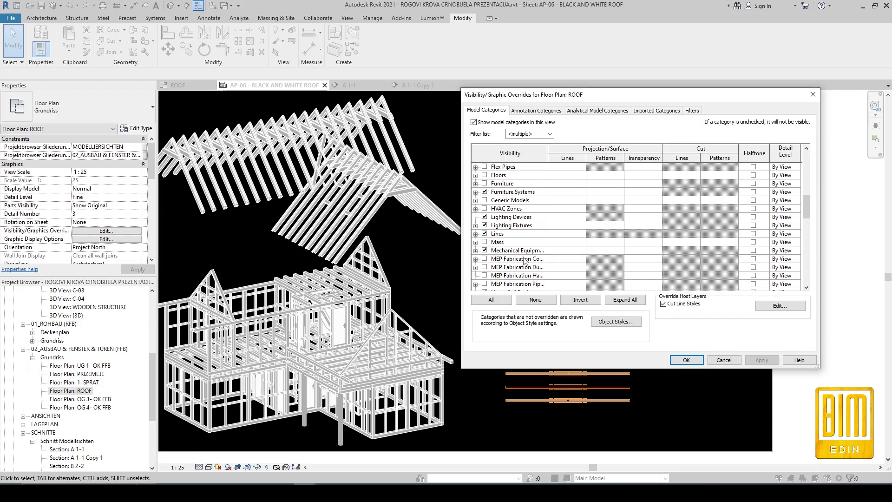
pyautogui.scroll(2, 524, 260)
pyautogui.scroll(2, 526, 254)
pyautogui.scroll(2, 530, 248)
pyautogui.scroll(1, 537, 234)
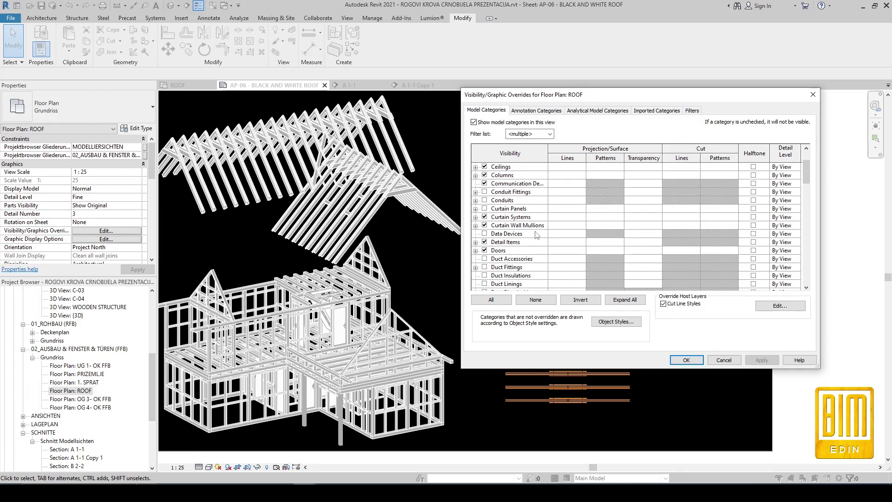
pyautogui.click(558, 225)
pyautogui.click(694, 215)
pyautogui.click(667, 232)
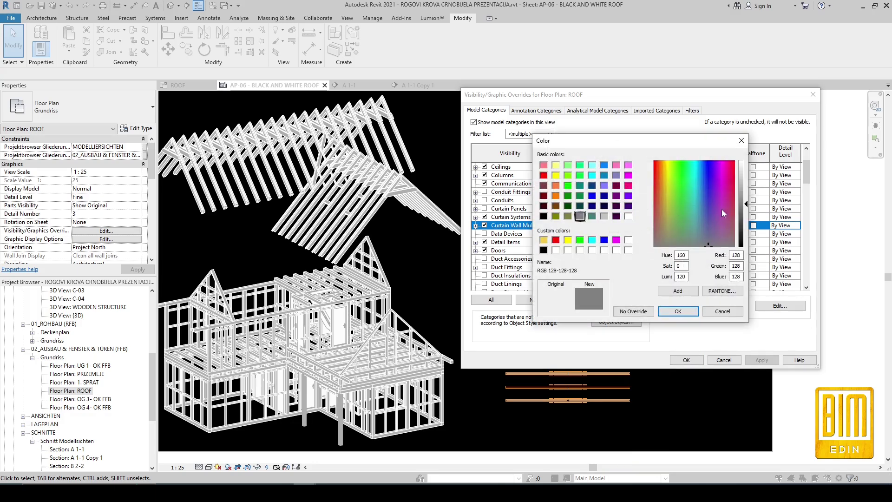
pyautogui.click(628, 216)
pyautogui.click(669, 311)
# - Give Curtain Wall Mullions a near-black solid fill (RGB 011)
pyautogui.click(664, 267)
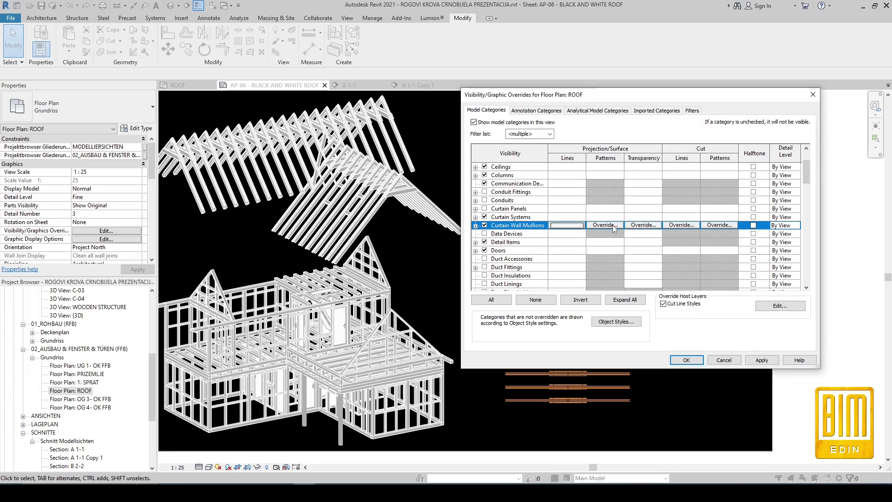
pyautogui.click(606, 226)
pyautogui.click(606, 226)
pyautogui.click(674, 202)
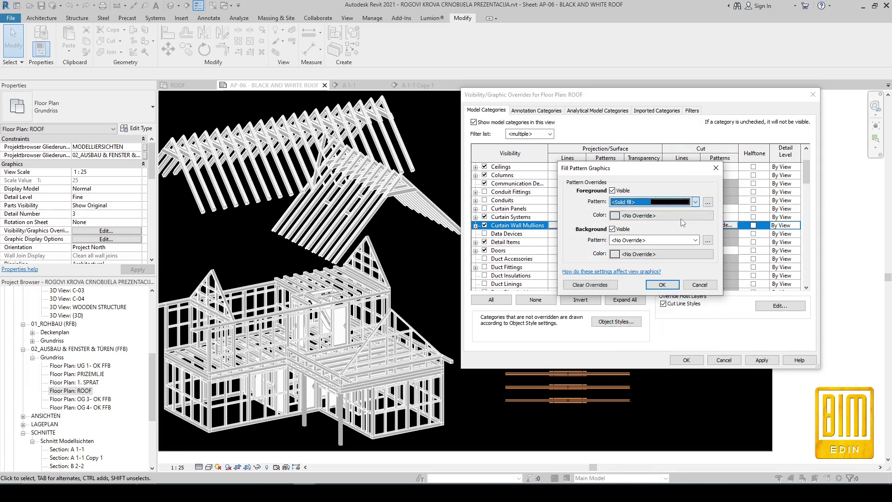
pyautogui.click(677, 217)
pyautogui.moveTo(741, 219); pyautogui.dragTo(744, 241)
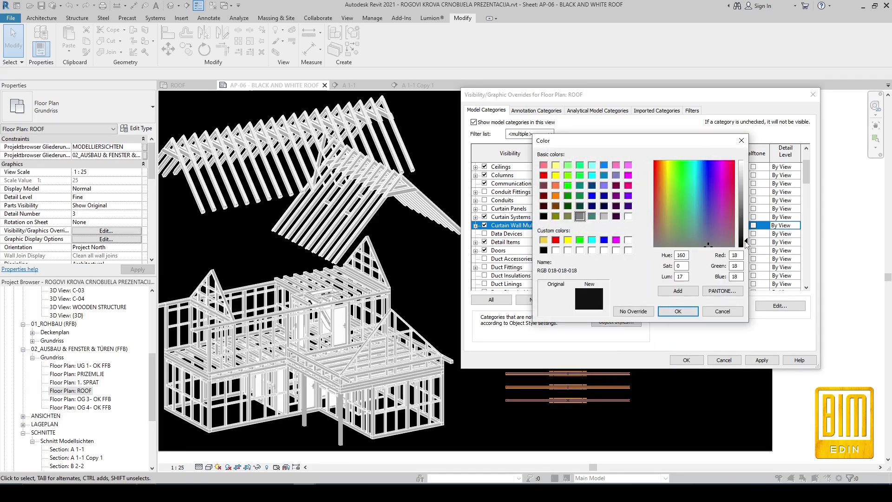
pyautogui.click(678, 311)
pyautogui.click(664, 293)
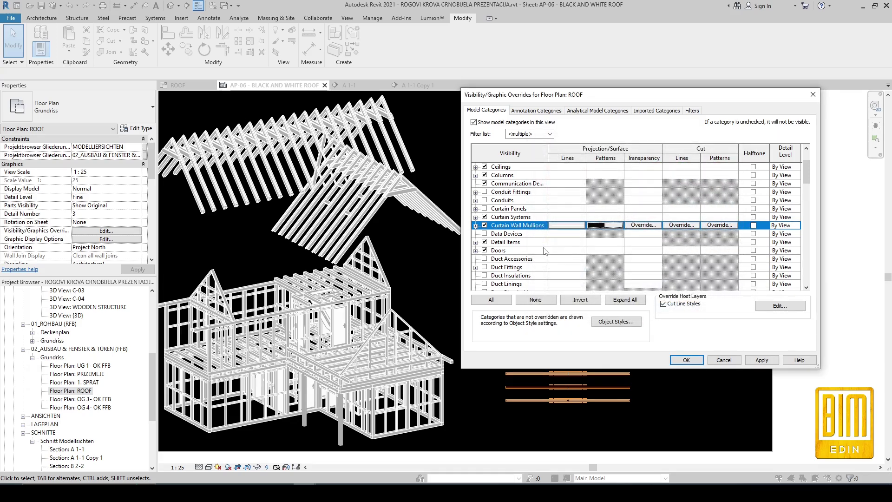
pyautogui.scroll(-2, 545, 251)
pyautogui.scroll(-2, 545, 251)
pyautogui.scroll(-2, 543, 252)
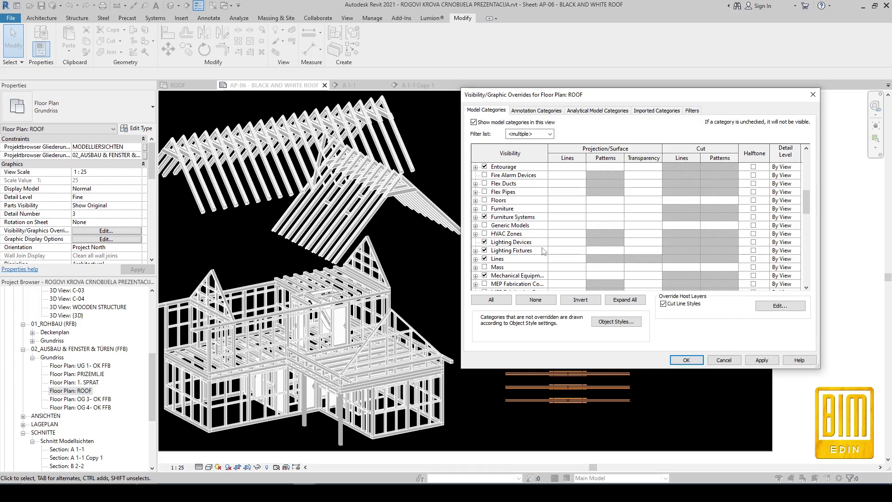
pyautogui.scroll(-2, 544, 251)
pyautogui.scroll(-2, 543, 252)
pyautogui.scroll(-2, 543, 251)
pyautogui.scroll(-2, 544, 252)
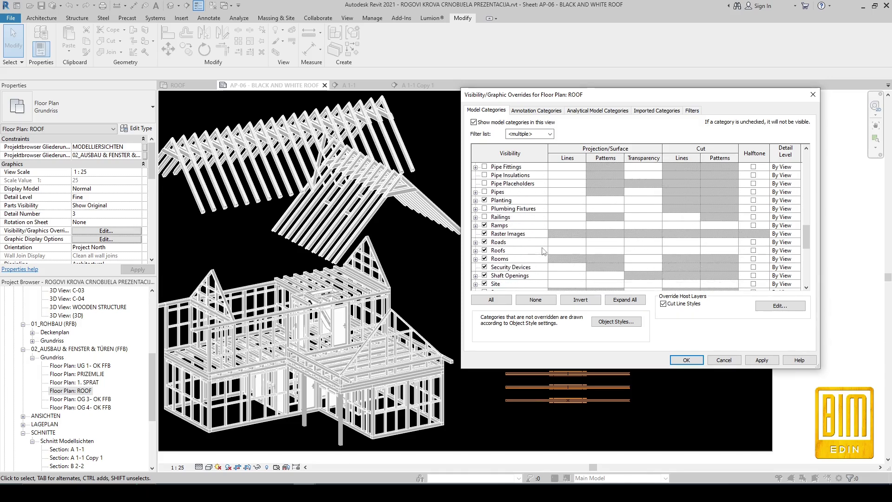
# - Override Roofs projection lines to Solid, white
pyautogui.doubleClick(569, 251)
pyautogui.click(666, 215)
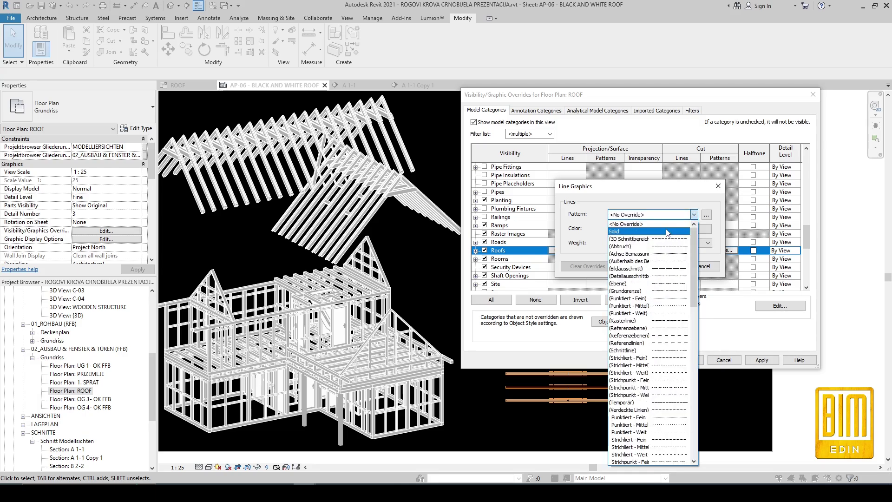
pyautogui.click(667, 232)
pyautogui.moveTo(746, 209); pyautogui.dragTo(745, 160)
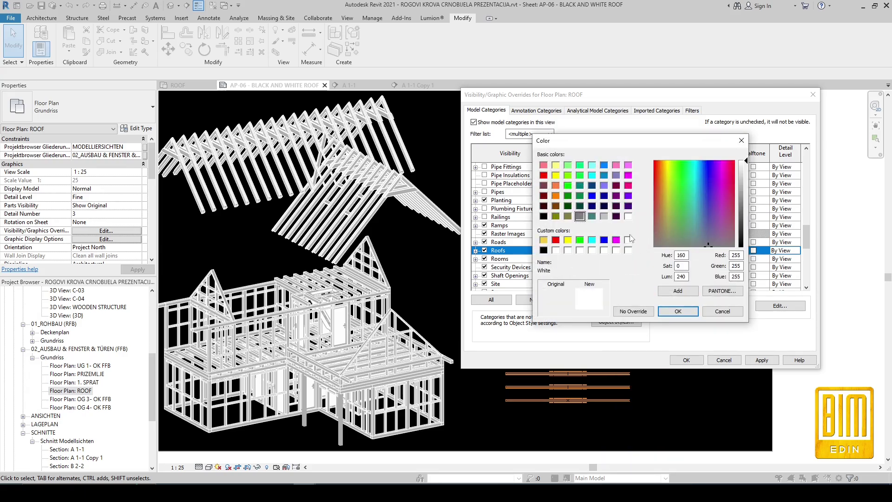
pyautogui.click(628, 217)
pyautogui.click(685, 313)
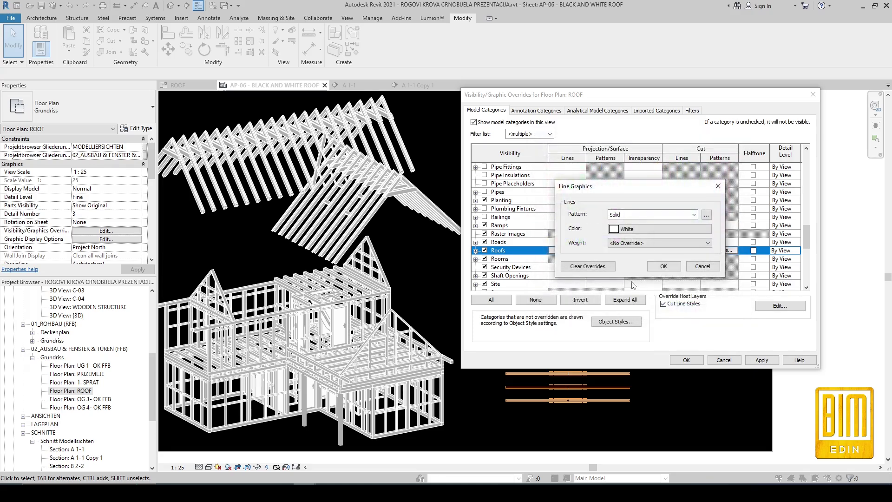
pyautogui.click(663, 268)
# - Give Roofs a dark grey solid fill (RGB 026-026-026)
pyautogui.click(608, 251)
pyautogui.click(656, 201)
pyautogui.click(662, 219)
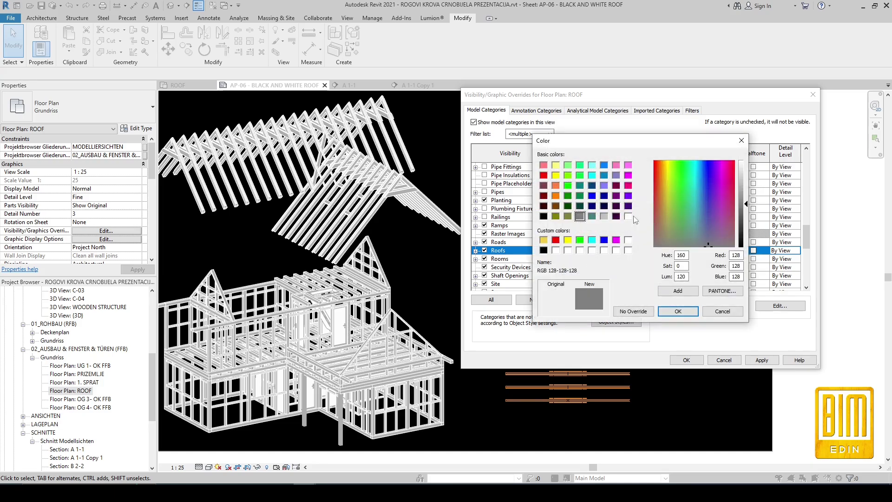
pyautogui.click(544, 216)
pyautogui.click(678, 311)
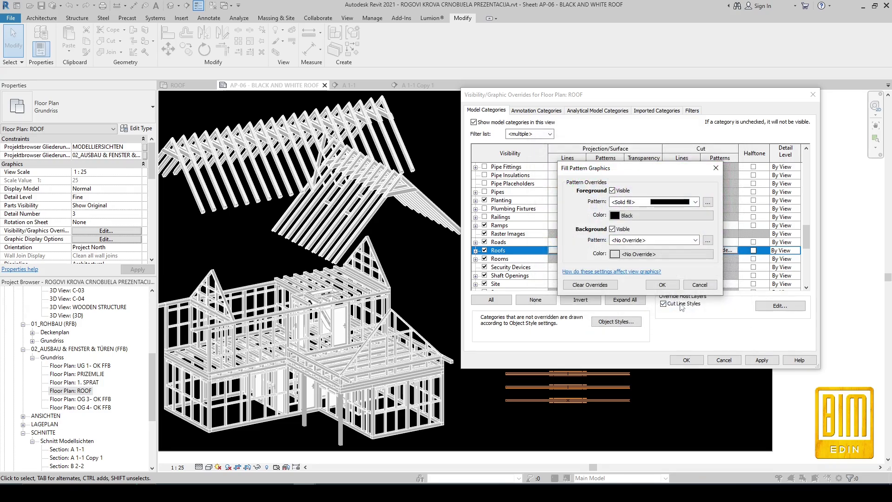
pyautogui.click(661, 216)
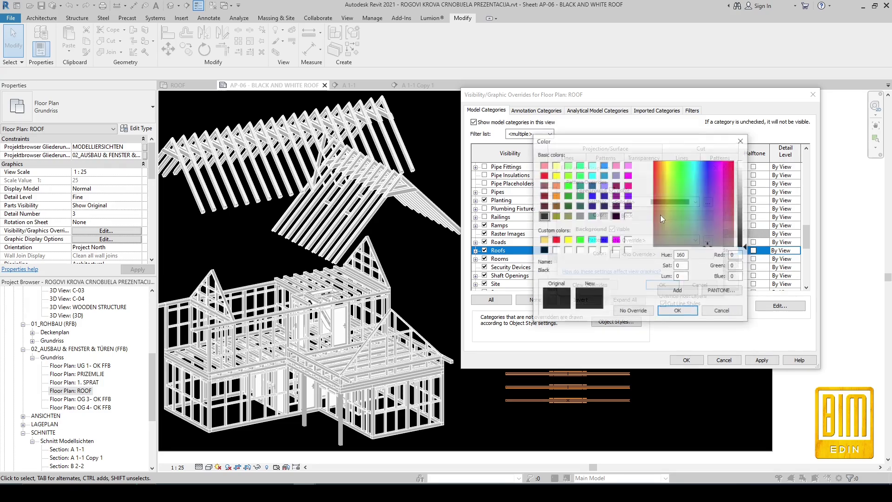
pyautogui.click(741, 239)
pyautogui.click(678, 311)
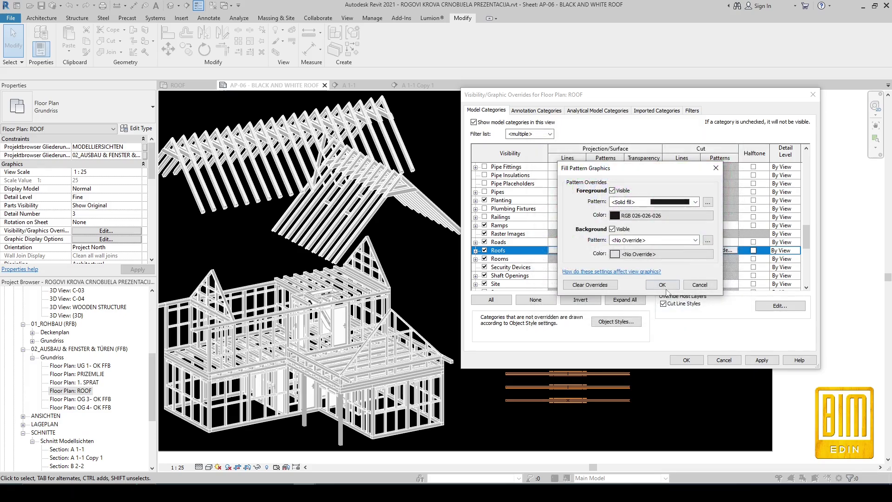
pyautogui.click(676, 306)
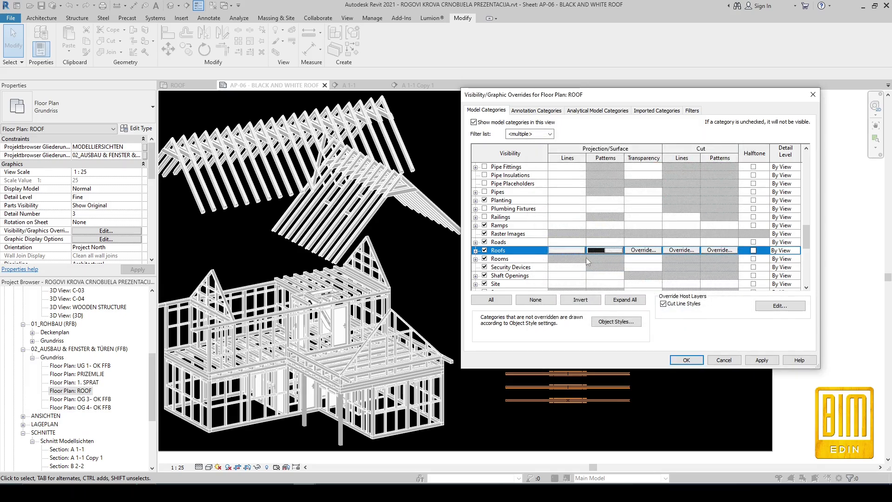
pyautogui.scroll(-3, 606, 261)
pyautogui.scroll(-2, 596, 267)
pyautogui.scroll(-2, 586, 271)
pyautogui.scroll(2, 585, 274)
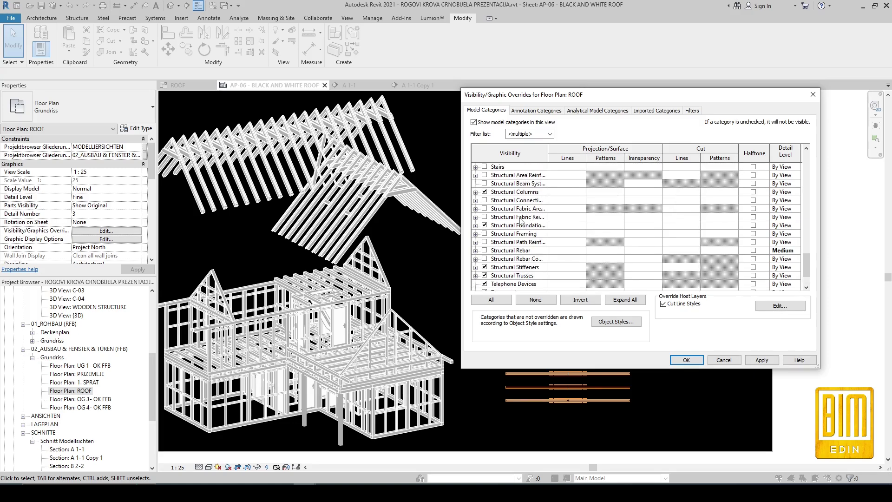
# - Override Structural Columns projection lines to Solid, white
pyautogui.click(573, 193)
pyautogui.click(692, 215)
pyautogui.click(678, 231)
pyautogui.click(661, 229)
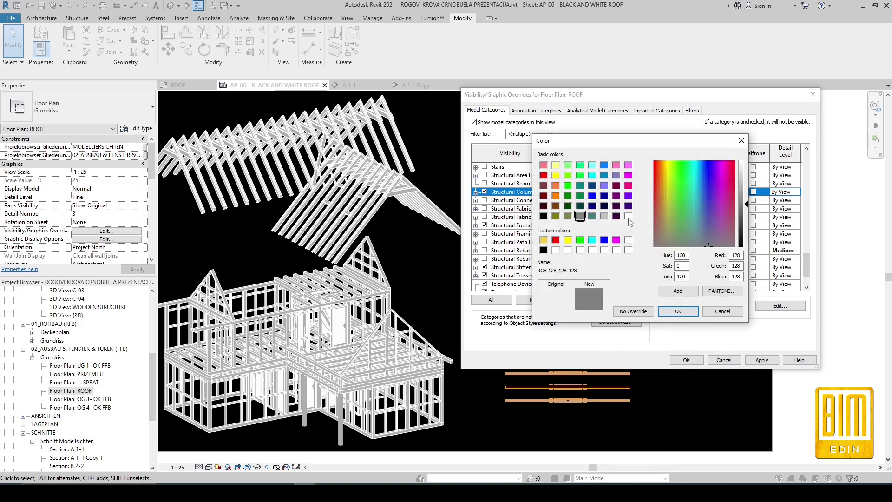
pyautogui.click(678, 311)
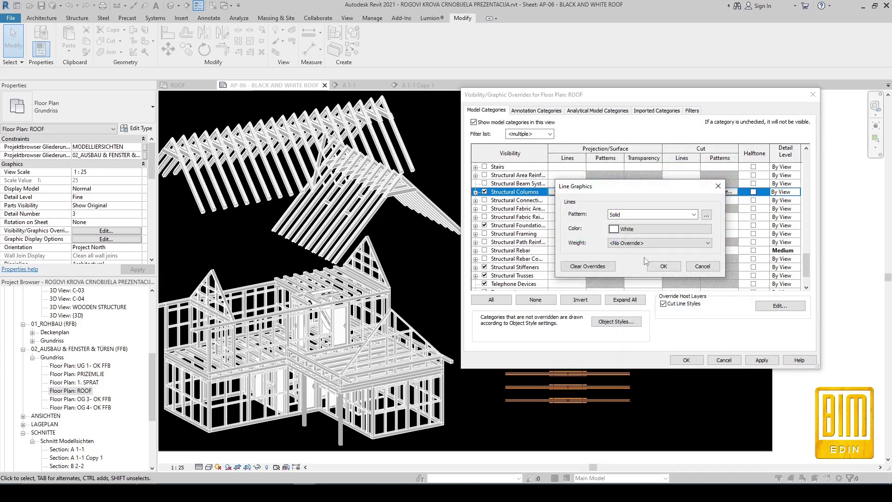
pyautogui.click(674, 267)
# - Give Structural Columns a solid fill RGB 012-012-012 and close the overrides
pyautogui.click(606, 191)
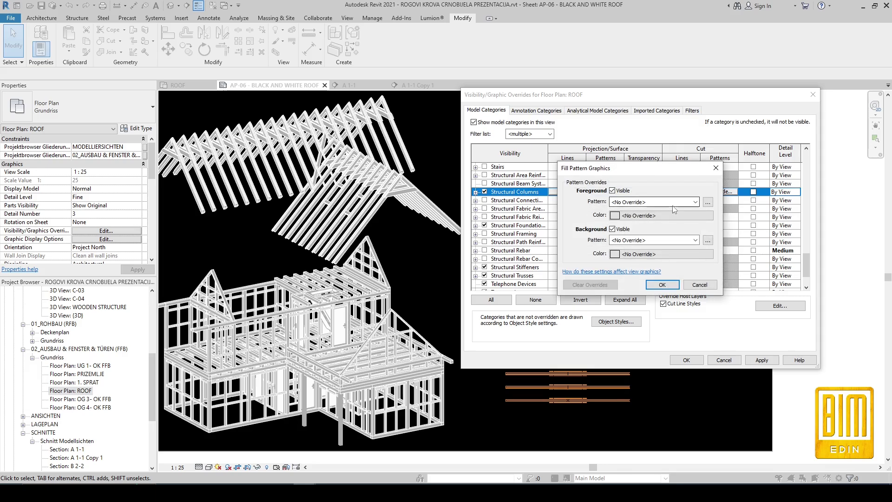
pyautogui.click(689, 202)
pyautogui.click(672, 215)
pyautogui.moveTo(743, 218); pyautogui.dragTo(745, 243)
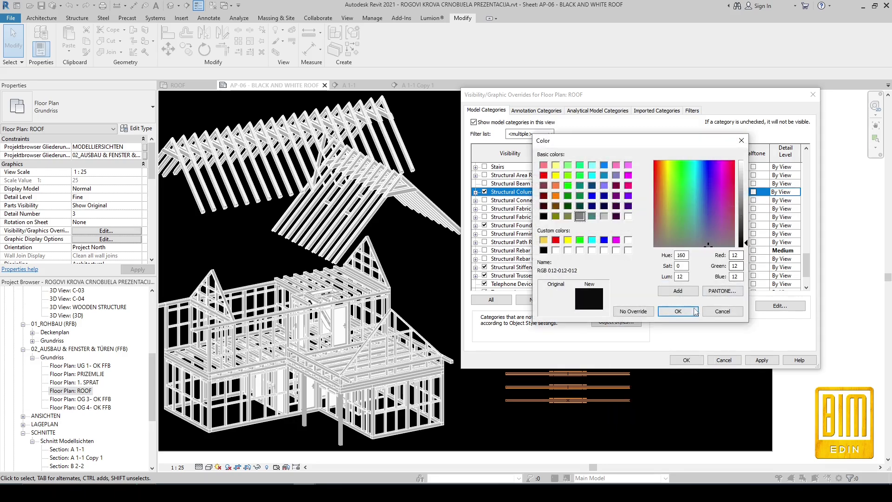
pyautogui.click(679, 312)
pyautogui.click(662, 285)
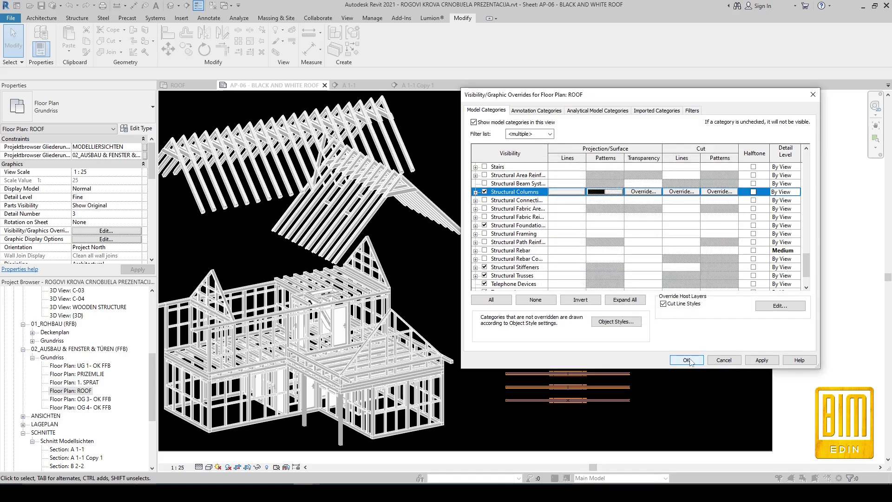
pyautogui.click(686, 360)
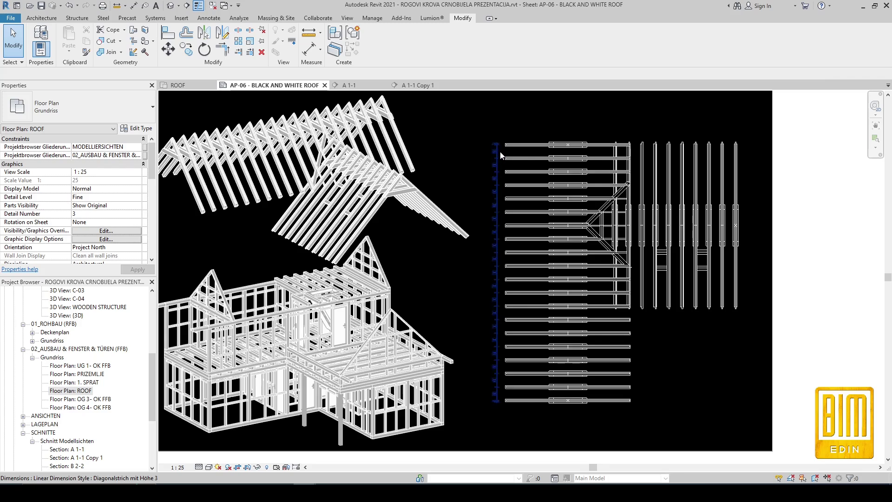
pyautogui.scroll(1, 501, 154)
# - Duplicate the vertical dimension's type as 'Diagonalstrich mit Höhe 4' coloured RGB 244-244-244
pyautogui.click(499, 149)
pyautogui.click(140, 128)
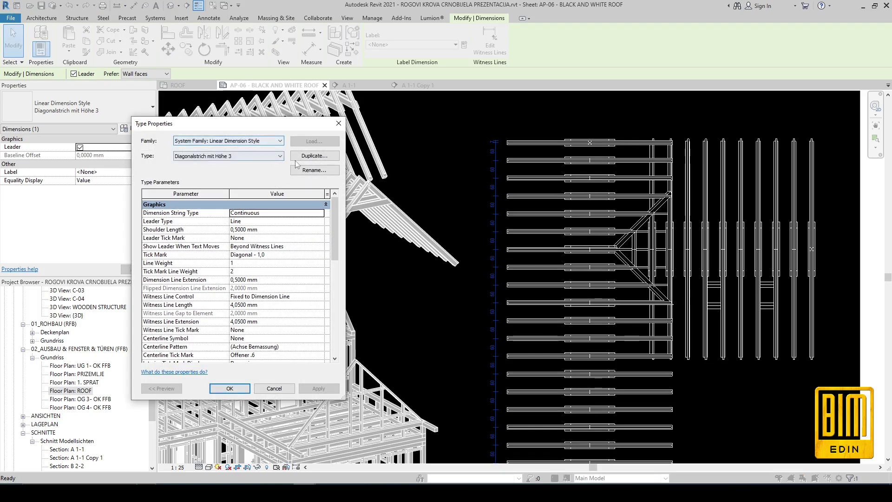
pyautogui.click(314, 155)
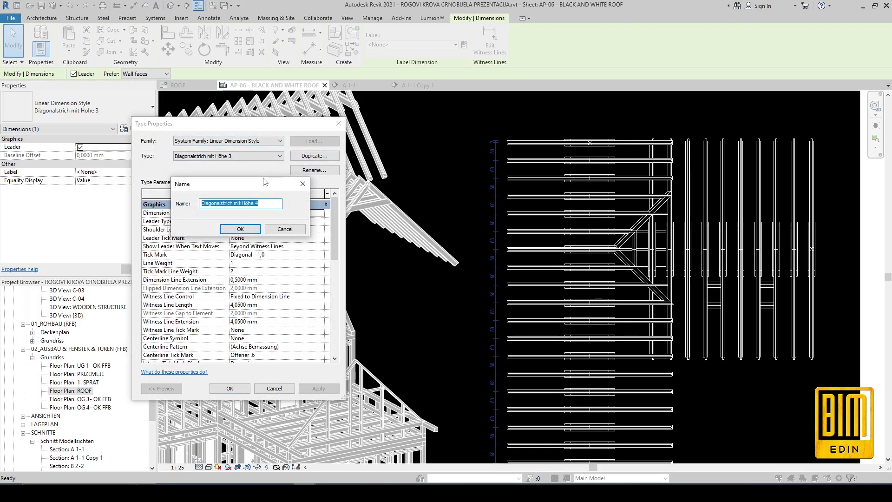
pyautogui.click(240, 232)
pyautogui.scroll(-2, 244, 273)
pyautogui.scroll(-3, 244, 273)
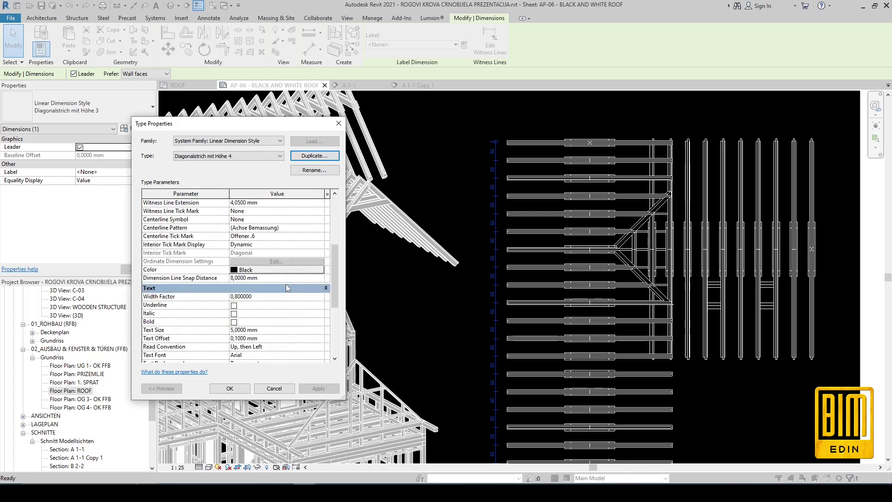
pyautogui.click(244, 276)
pyautogui.moveTo(342, 277); pyautogui.dragTo(343, 198)
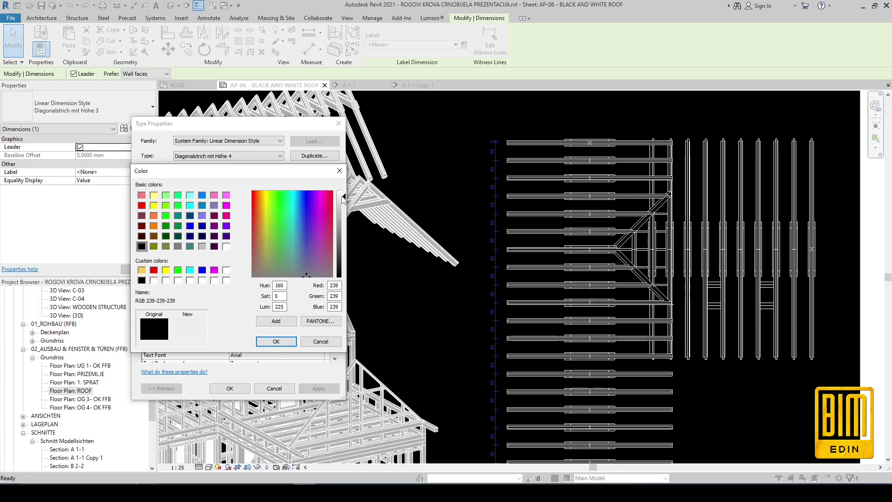
pyautogui.click(285, 341)
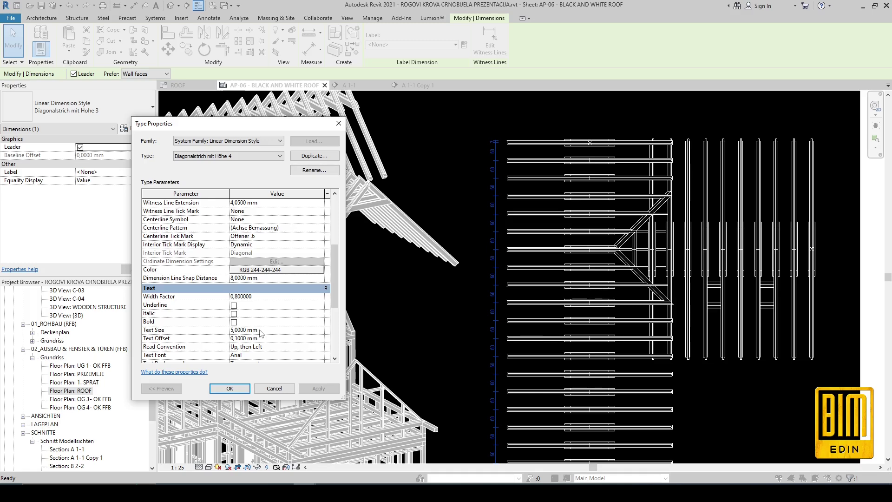
# - Match the top roof plan dimension string to the light 'Diagonalstrich mit Höhe 4' type
pyautogui.click(230, 389)
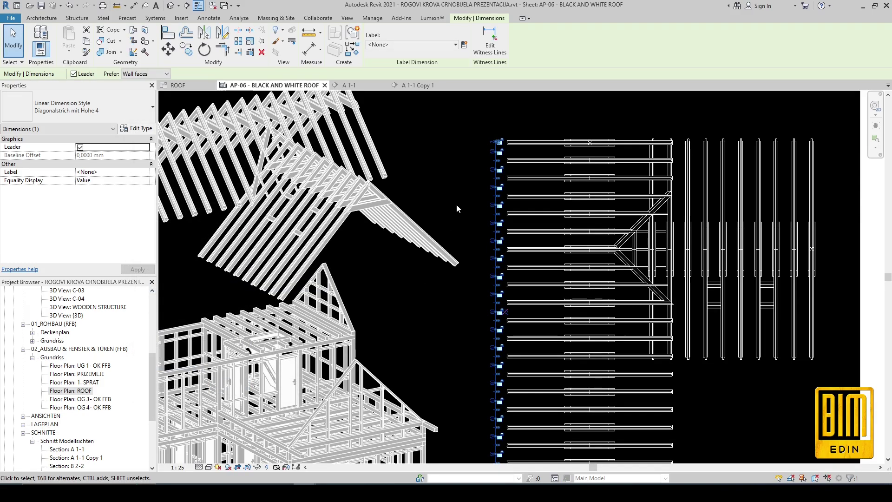
pyautogui.click(86, 52)
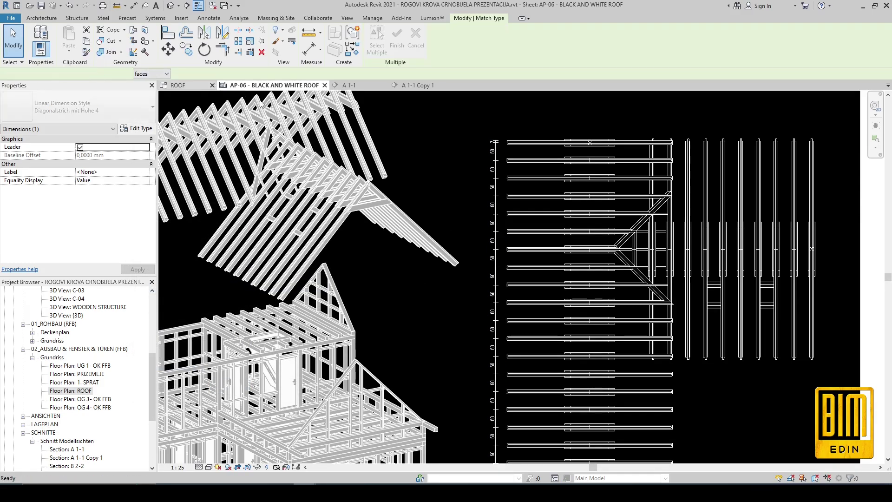
pyautogui.click(494, 157)
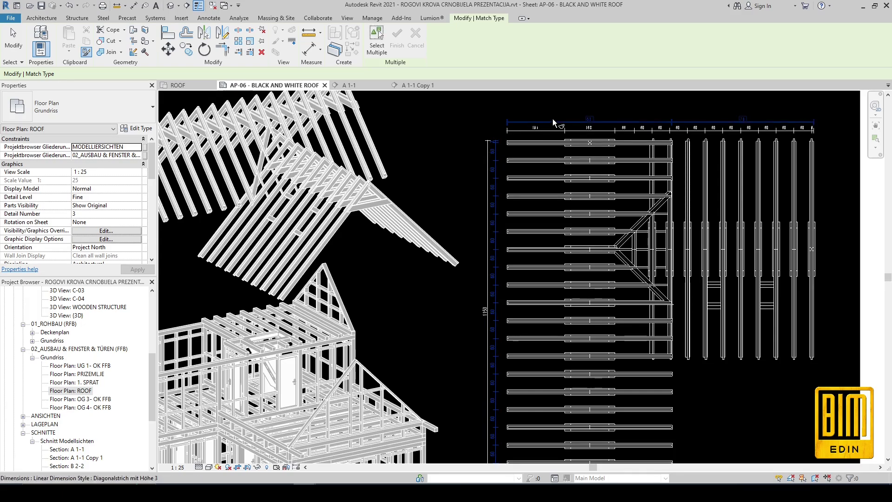
pyautogui.click(553, 122)
pyautogui.press('z')
pyautogui.press('f')
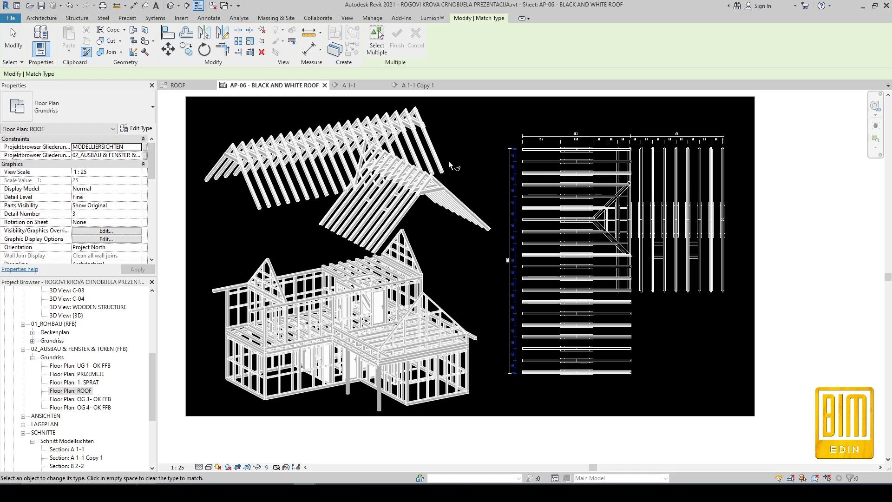
pyautogui.click(12, 38)
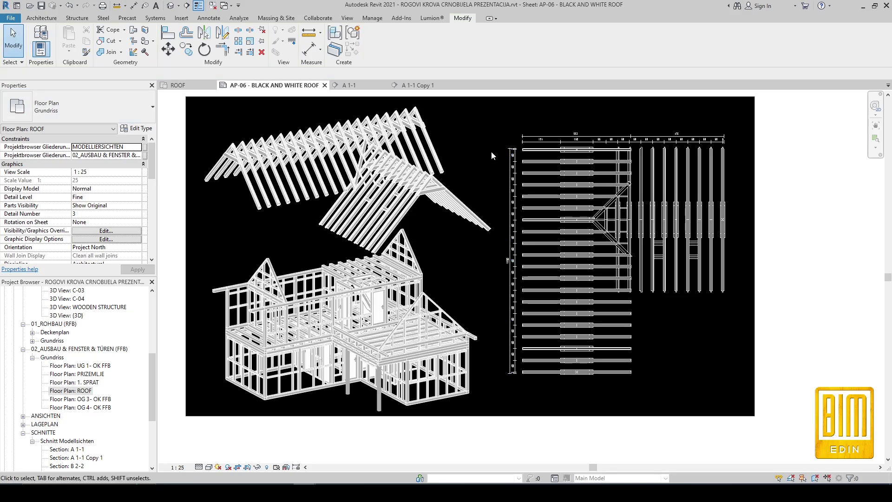
pyautogui.scroll(3, 518, 175)
# - Set the dimension type's text size to 6 mm
pyautogui.click(513, 168)
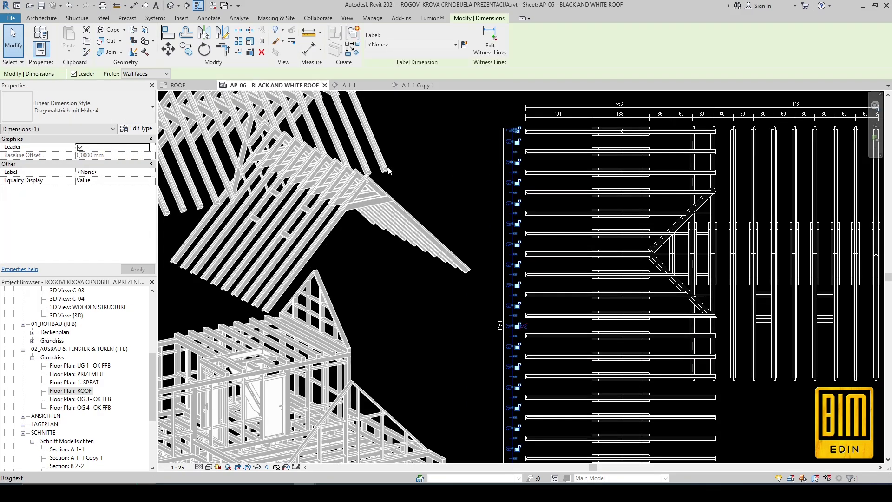
pyautogui.click(139, 129)
pyautogui.scroll(-10, 255, 273)
pyautogui.scroll(2, 253, 275)
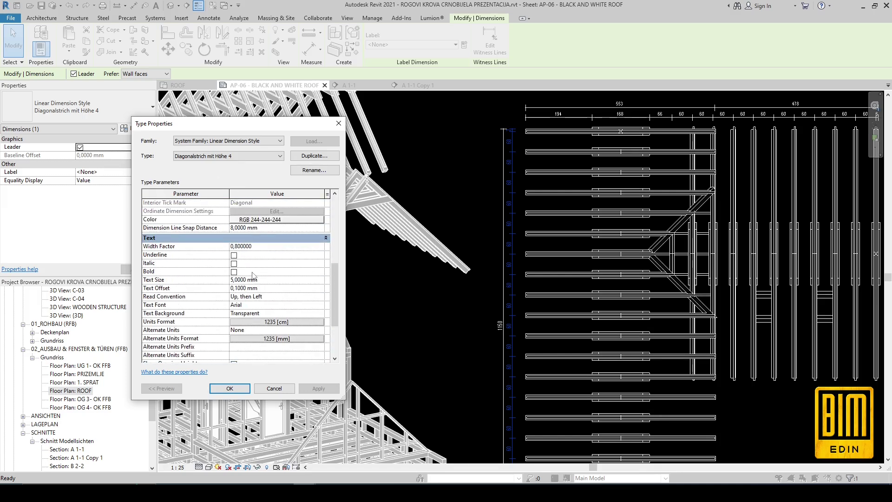
pyautogui.click(263, 280)
pyautogui.write('6,0000')
pyautogui.click(318, 388)
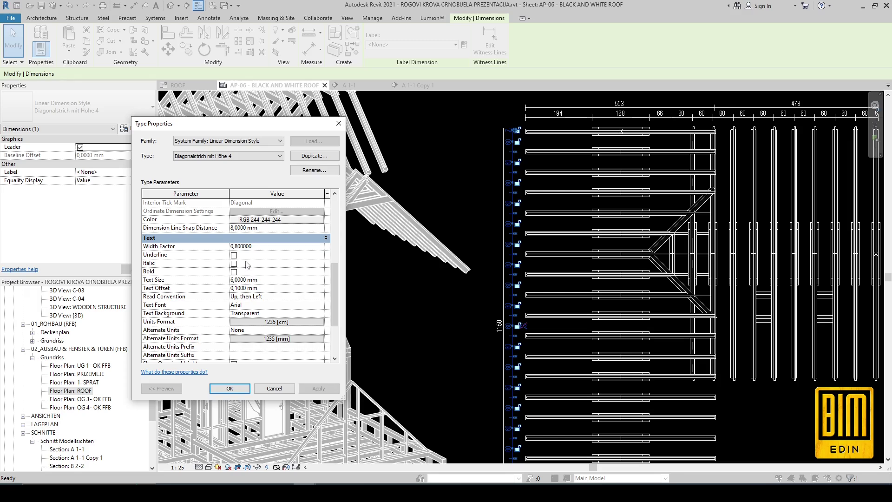
pyautogui.scroll(2, 243, 240)
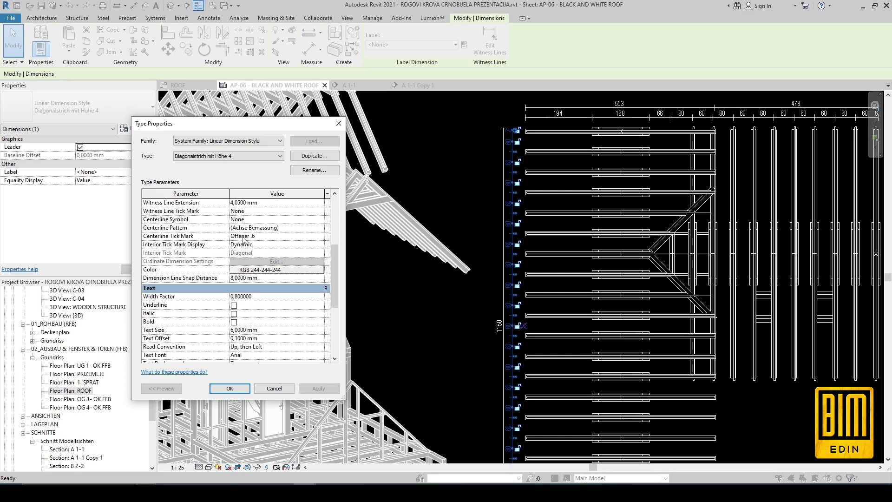
# - Make the dimension colour off-white RGB 245-245-245 and return to the sheet
pyautogui.click(252, 274)
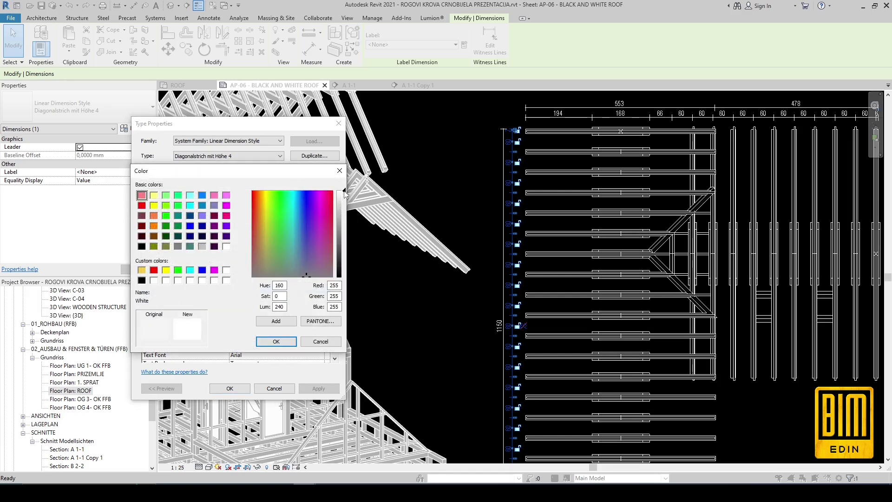
pyautogui.click(276, 341)
pyautogui.click(318, 388)
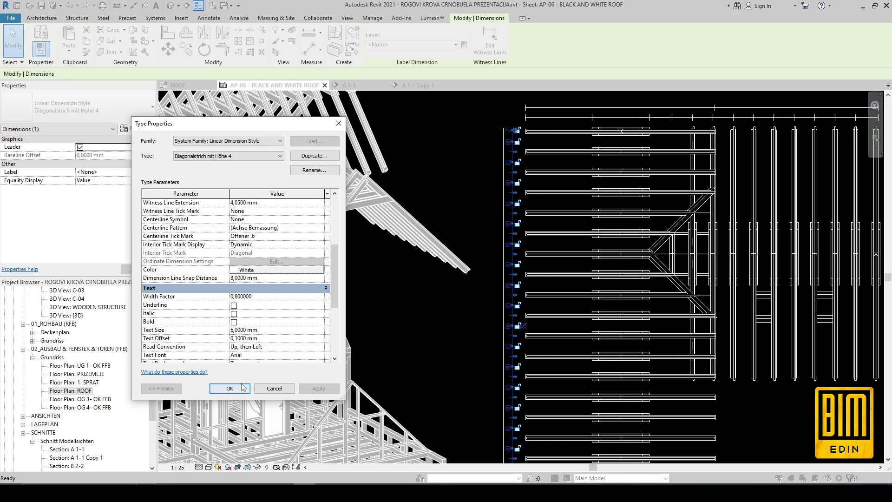
pyautogui.click(244, 269)
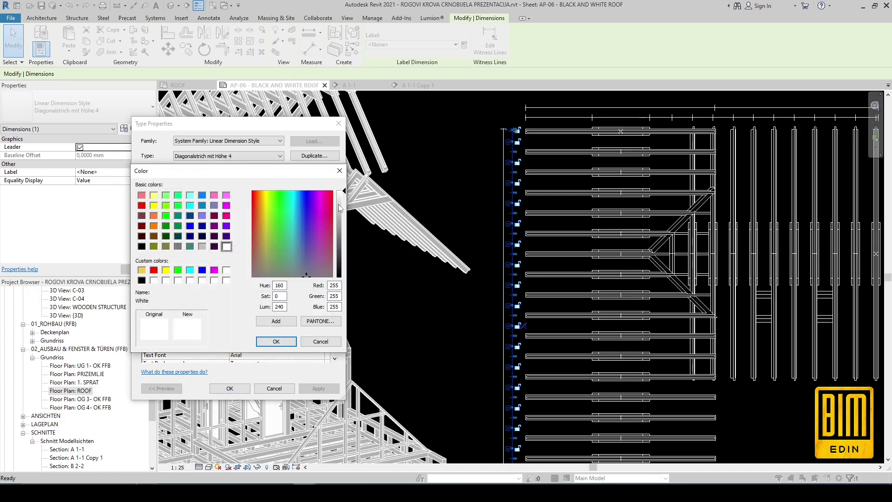
pyautogui.moveTo(344, 194); pyautogui.dragTo(343, 197)
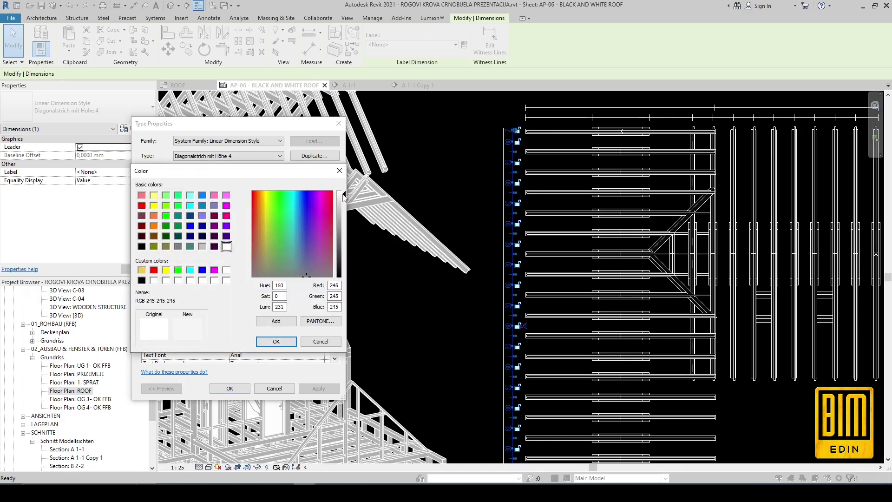
pyautogui.click(282, 342)
pyautogui.press('Return')
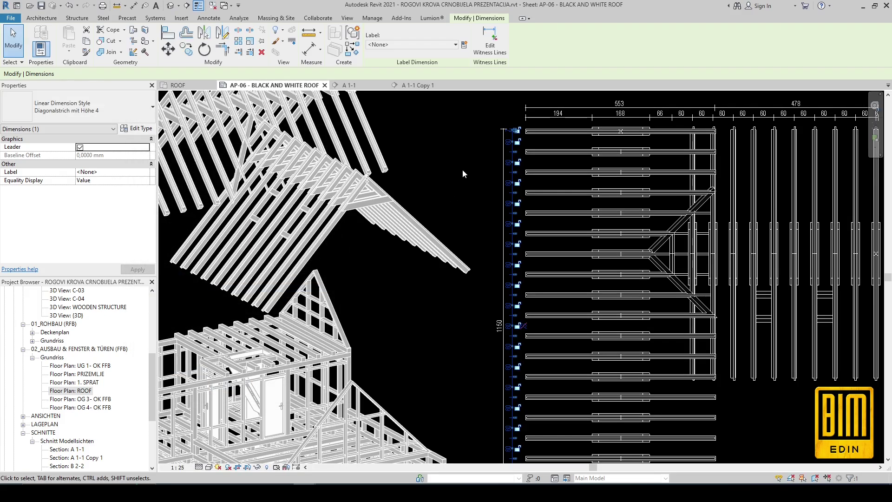
pyautogui.press('Escape')
pyautogui.scroll(-2, 528, 192)
pyautogui.scroll(-1, 527, 192)
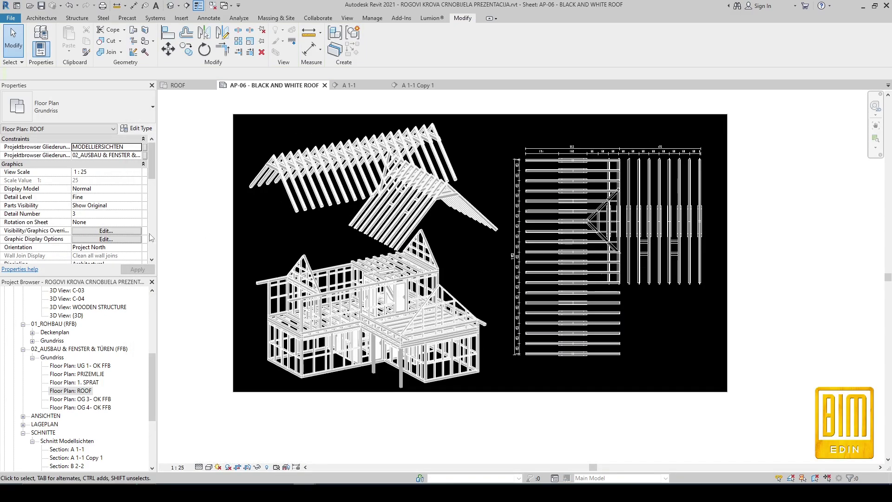
pyautogui.doubleClick(195, 223)
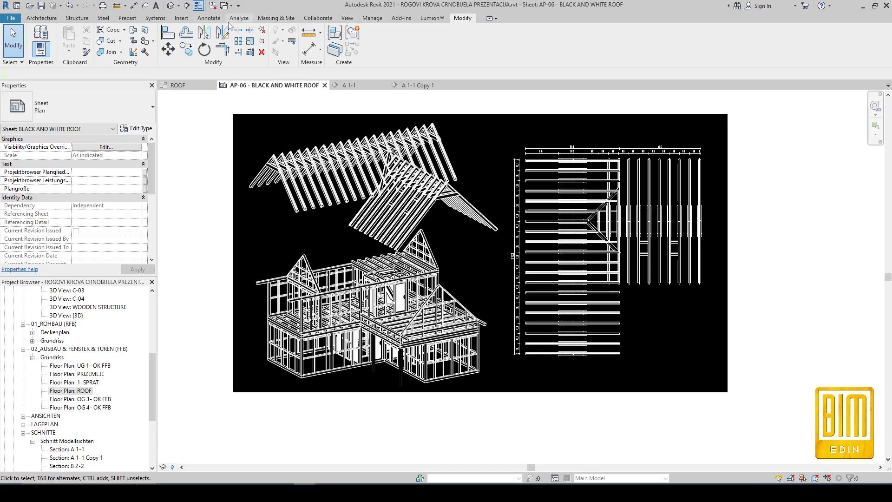
# - Add a new 'WHITE LINE' subcategory in Line Styles
pyautogui.click(210, 19)
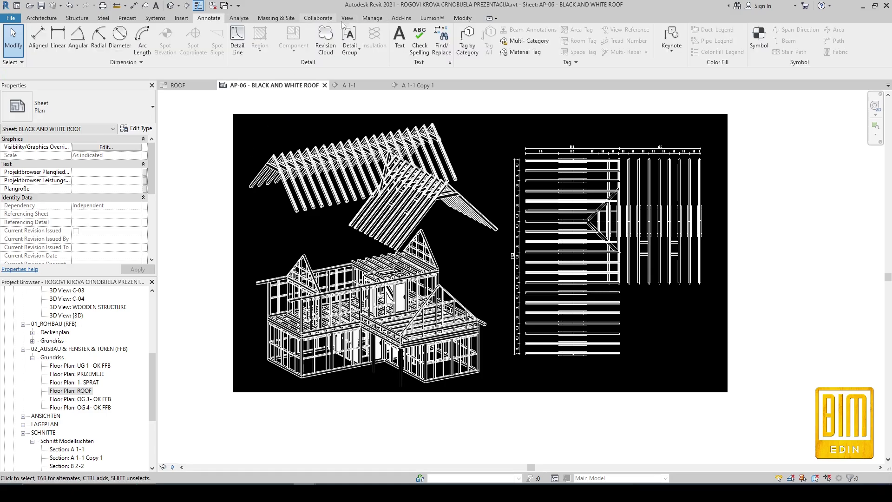
pyautogui.click(372, 19)
pyautogui.click(363, 50)
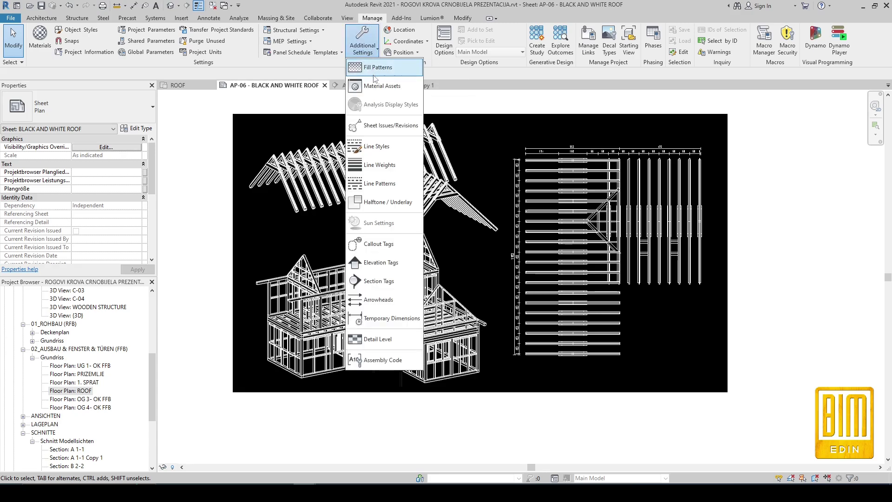
pyautogui.click(380, 147)
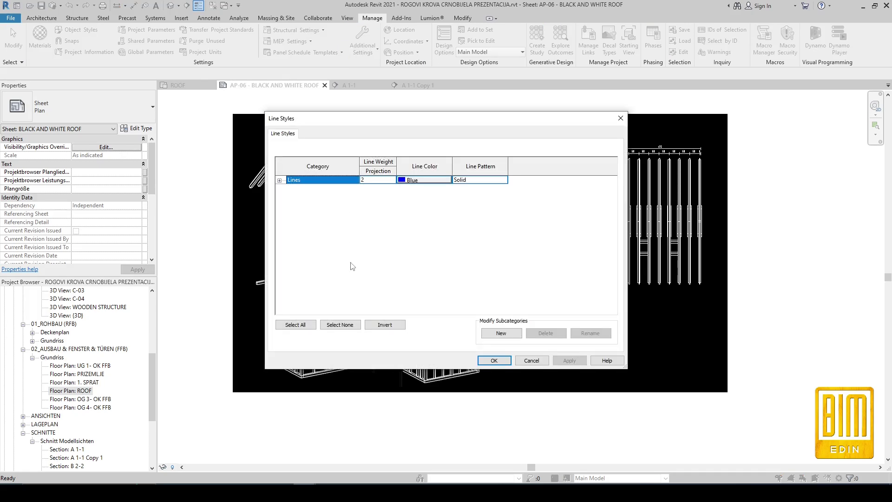
pyautogui.click(497, 333)
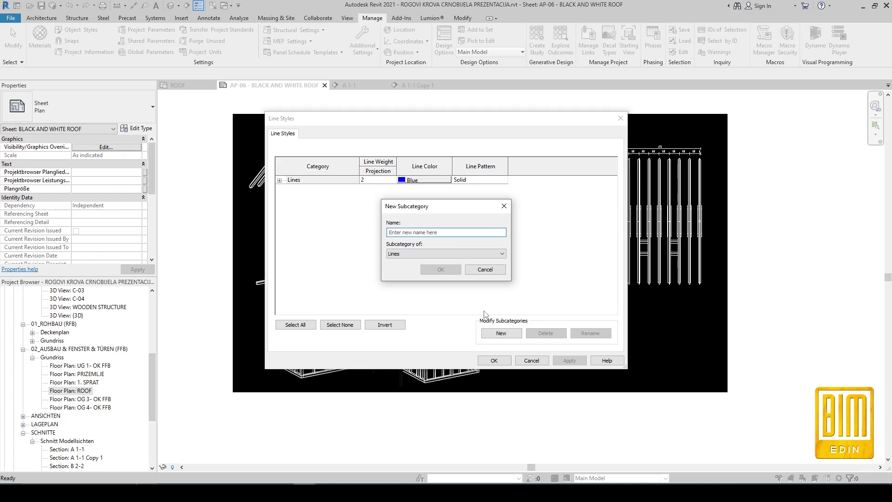
pyautogui.write('WHITE LINE')
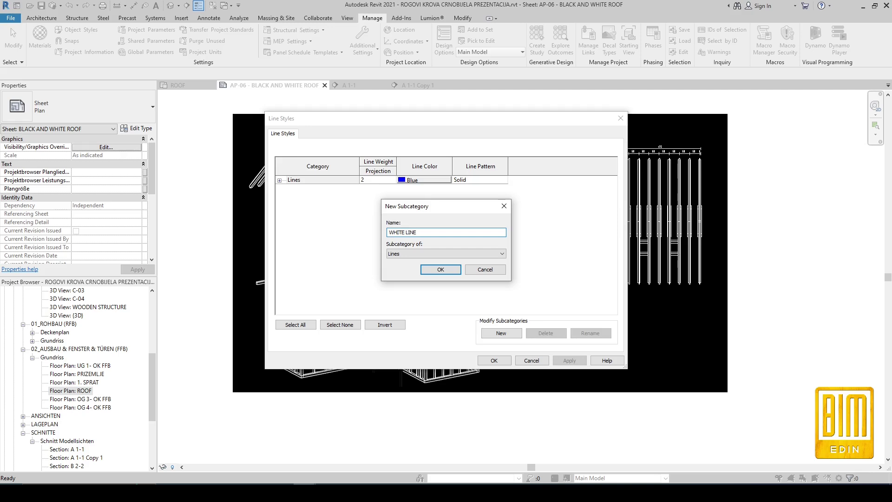
pyautogui.click(441, 269)
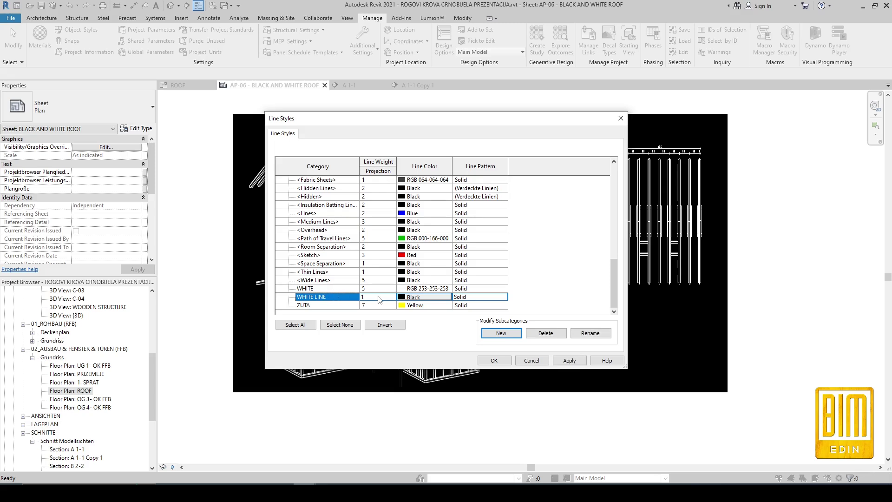
# - Give 'WHITE LINE' line weight 5 and white colour, then save
pyautogui.click(392, 300)
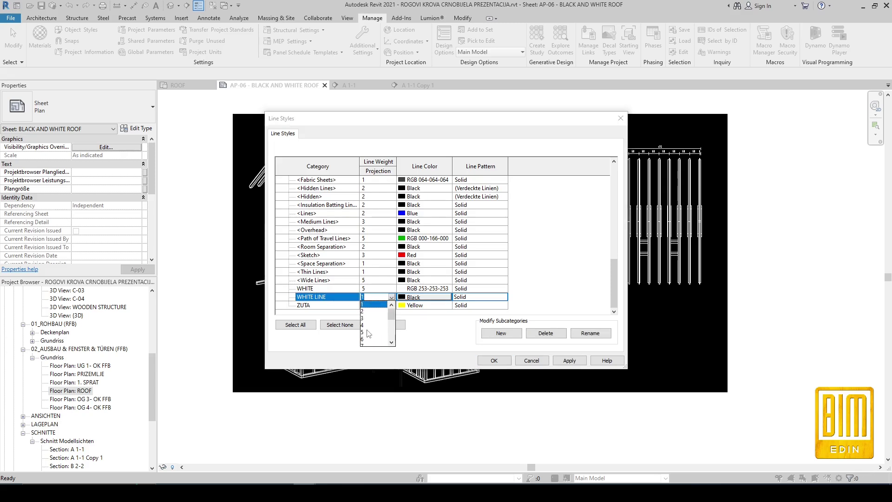
pyautogui.click(368, 334)
pyautogui.click(417, 298)
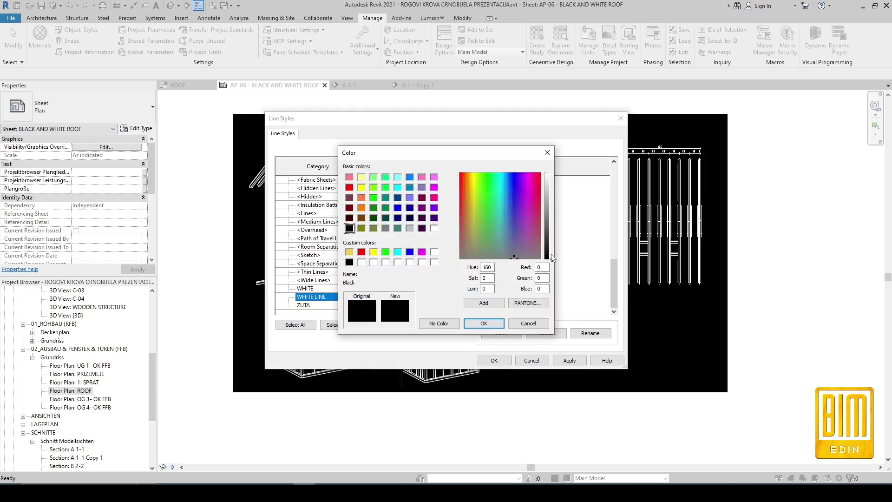
pyautogui.moveTo(552, 259); pyautogui.dragTo(552, 174)
pyautogui.click(484, 323)
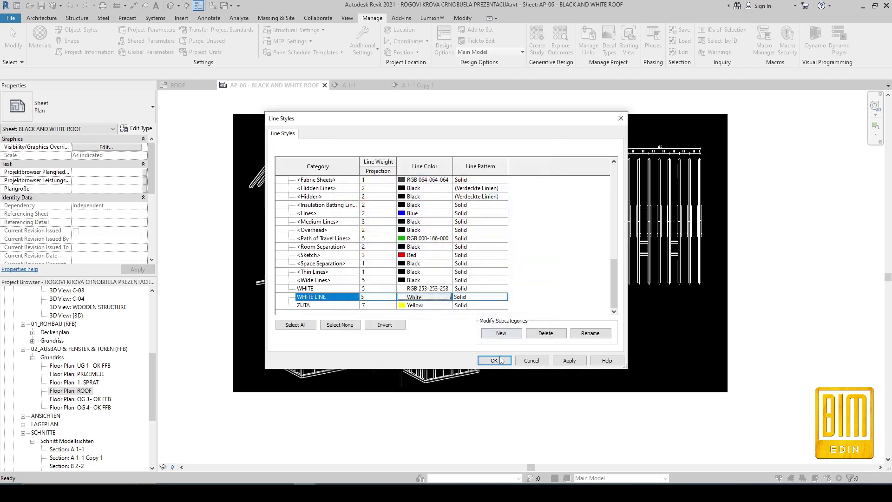
pyautogui.click(495, 361)
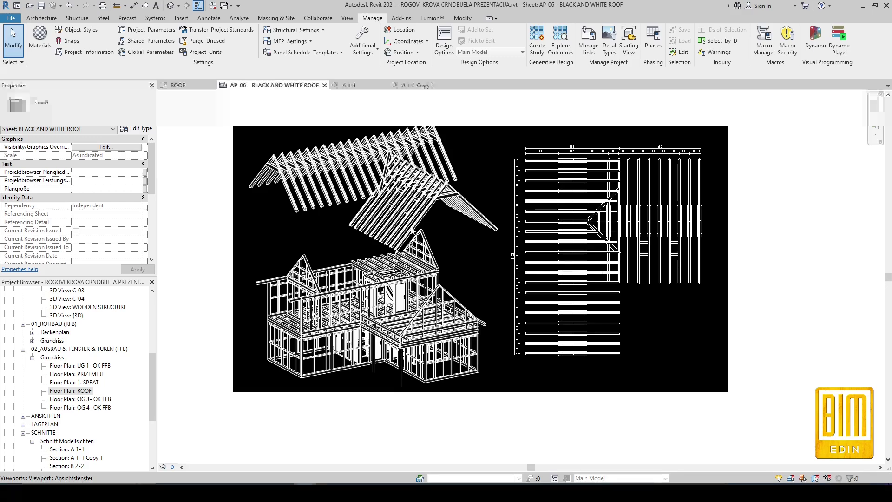
# - Start a rectangle detail line using the 'WHITE LINE' style
pyautogui.click(208, 17)
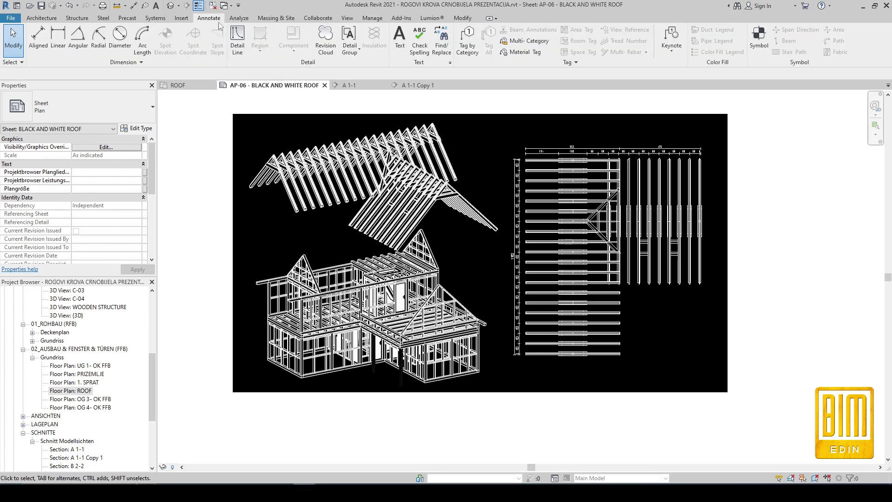
pyautogui.click(237, 41)
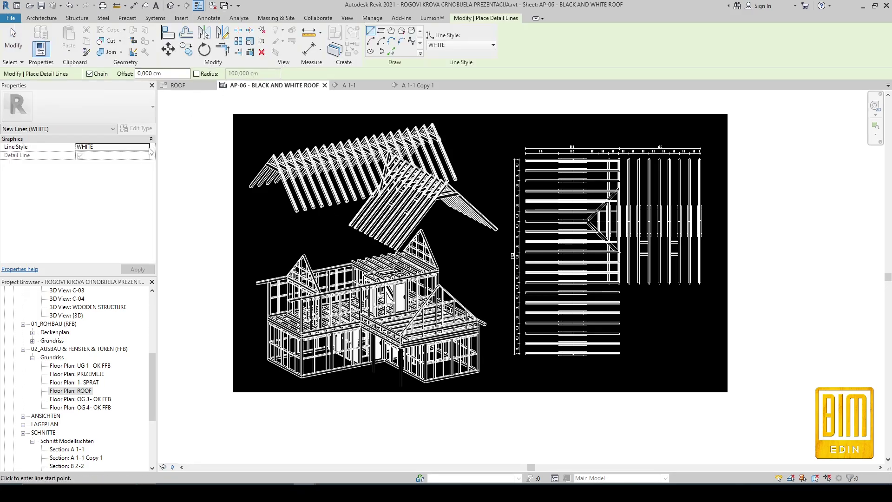
pyautogui.click(479, 45)
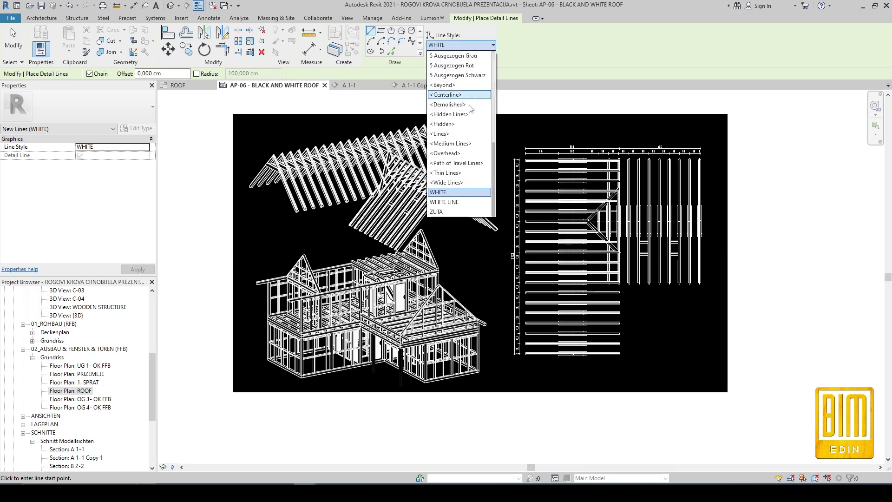
pyautogui.click(447, 202)
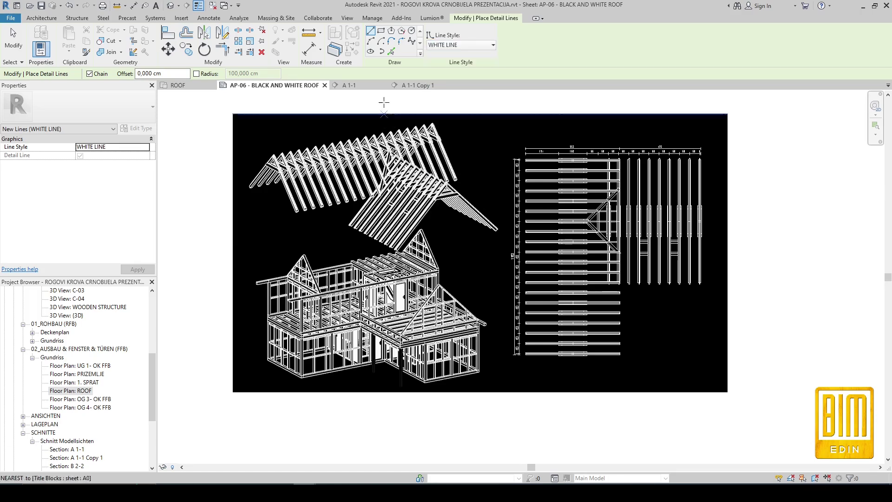
pyautogui.click(381, 32)
# - Set the rectangle offset to 1
pyautogui.click(237, 114)
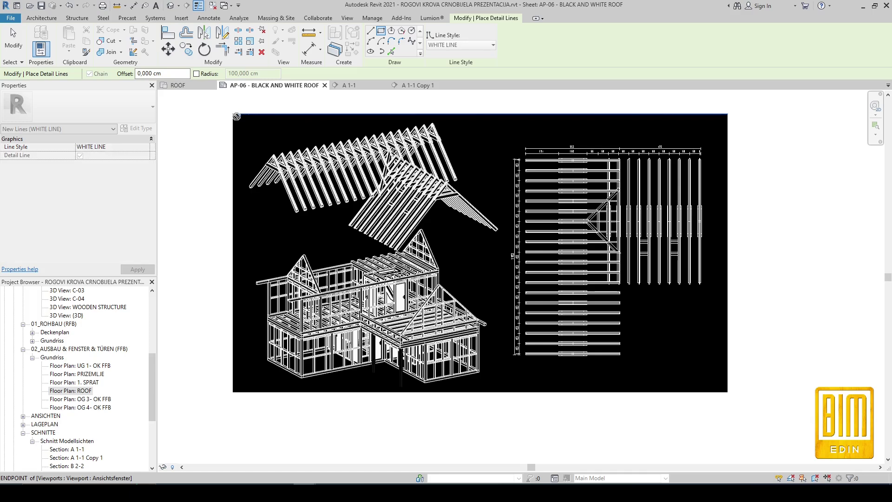
pyautogui.click(727, 392)
pyautogui.click(233, 110)
pyautogui.click(134, 75)
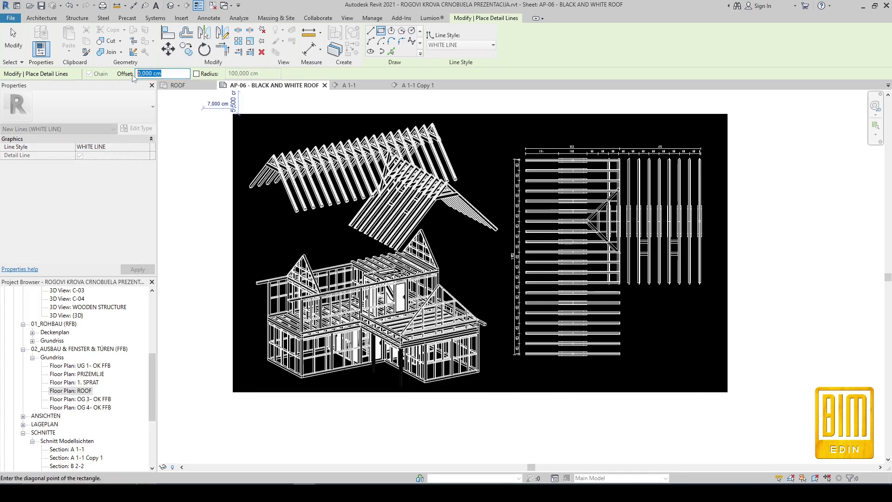
pyautogui.write('10')
pyautogui.press('Return')
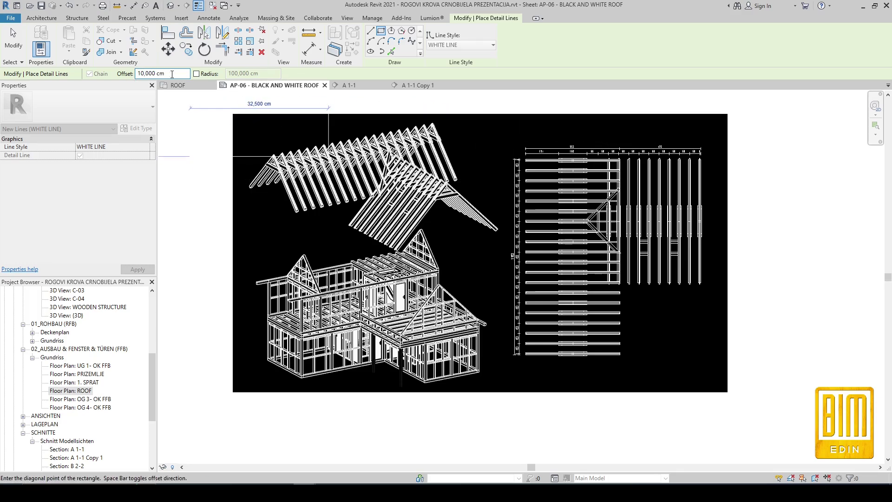
pyautogui.moveTo(161, 75); pyautogui.dragTo(130, 75)
pyautogui.write('1')
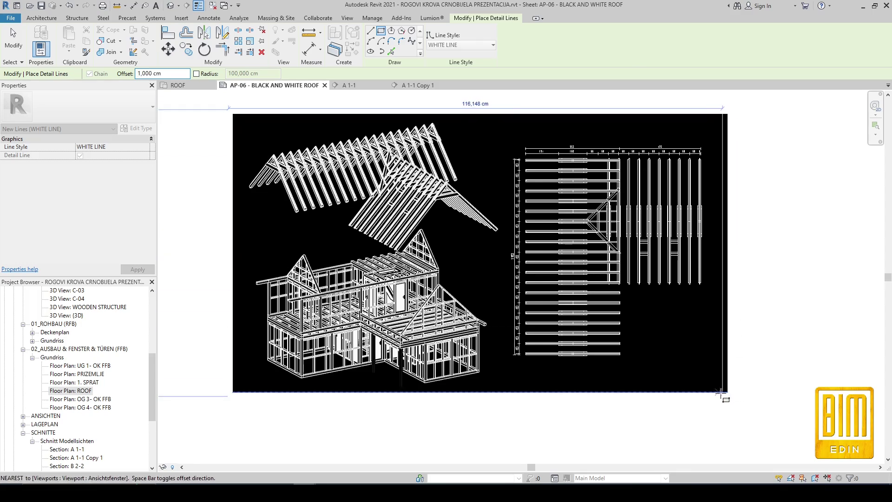
pyautogui.press('Return')
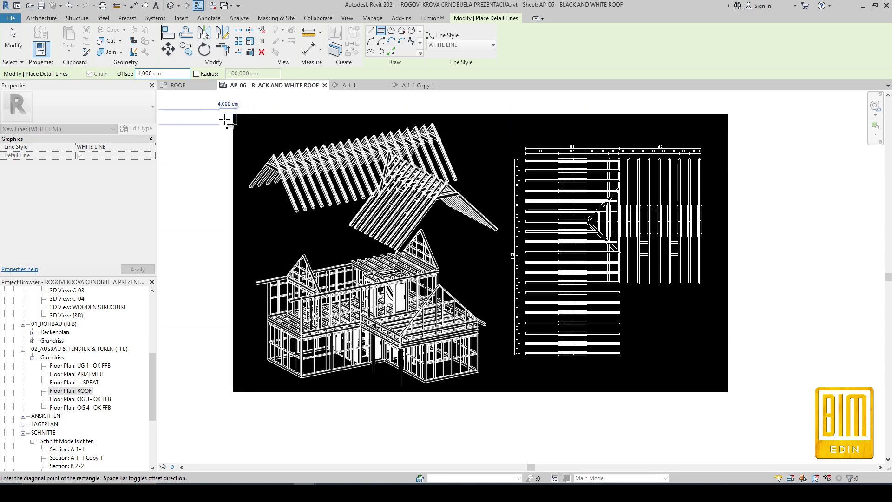
# - Draw the white frame from the sheet's top-left to bottom-right corner
pyautogui.rightClick(270, 140)
pyautogui.click(279, 144)
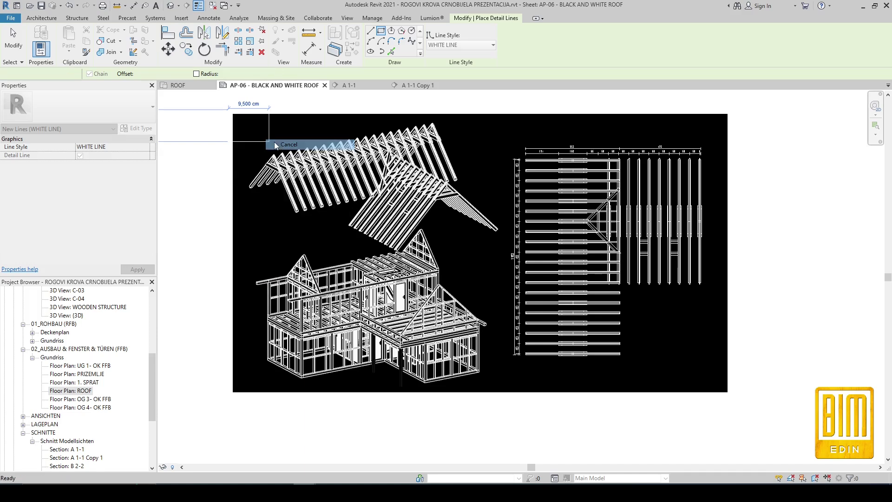
pyautogui.click(233, 113)
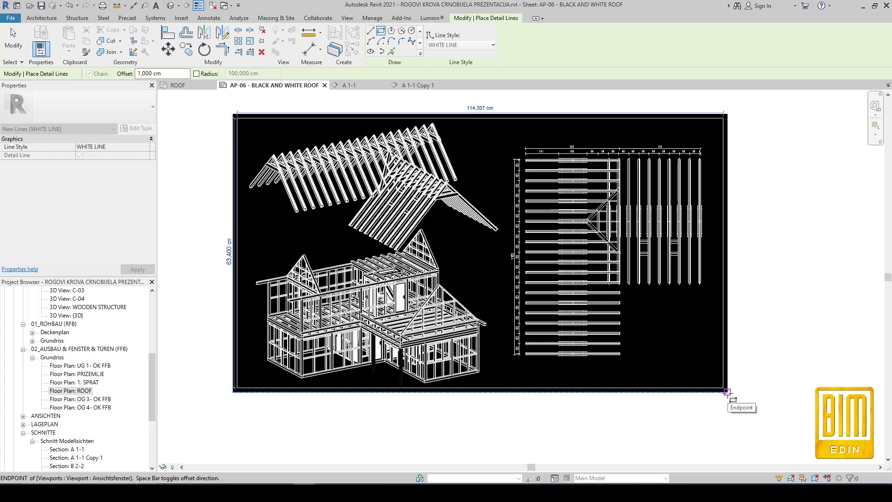
pyautogui.click(727, 392)
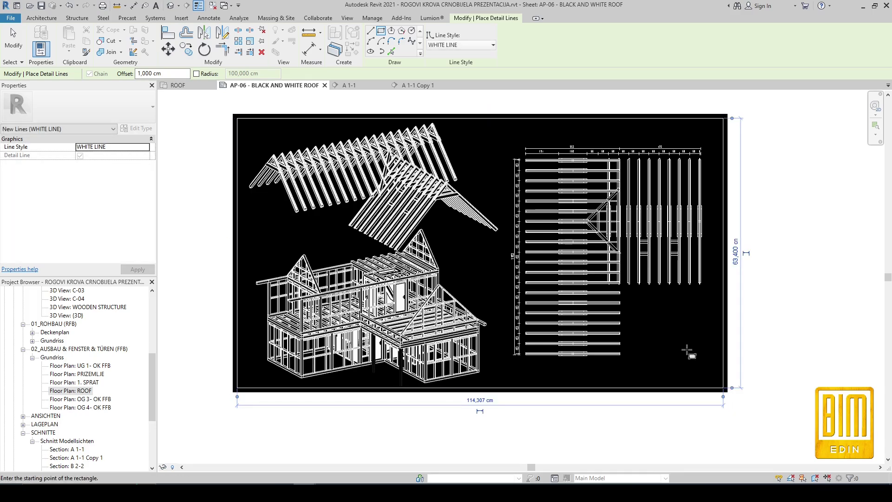
# - Draw the square title box below the roof plan
pyautogui.click(628, 285)
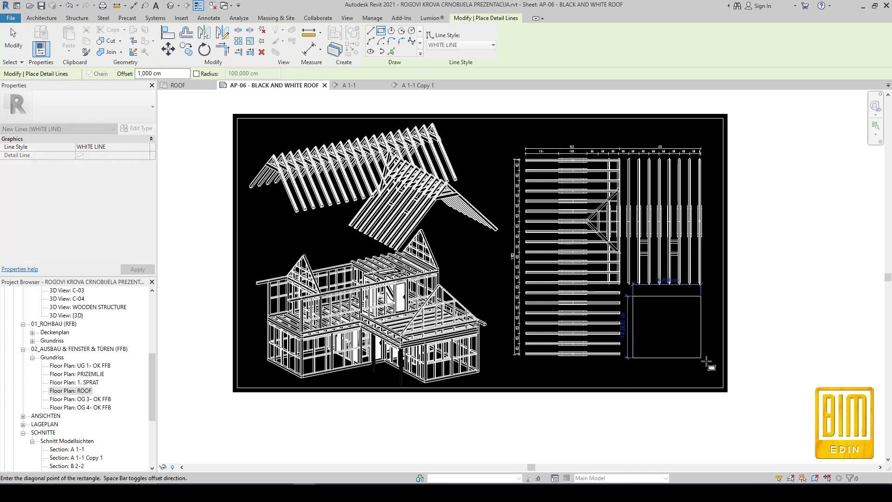
pyautogui.click(701, 358)
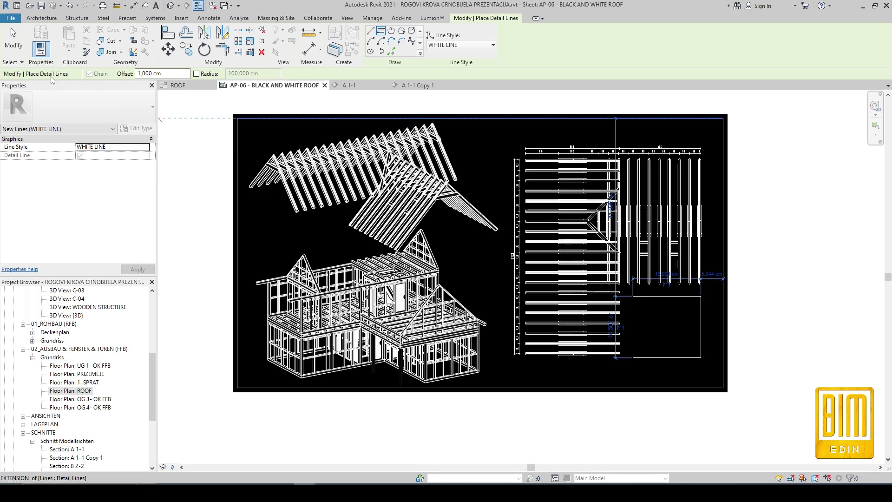
pyautogui.click(12, 41)
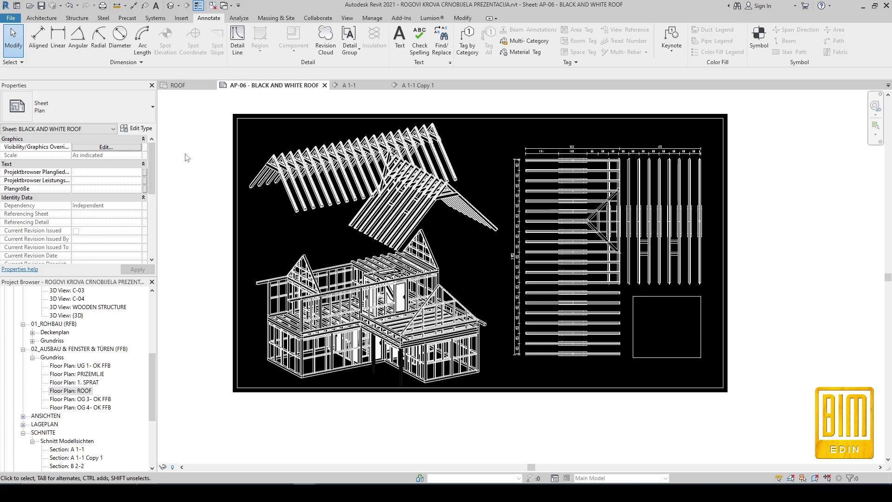
pyautogui.moveTo(207, 208); pyautogui.dragTo(233, 210, button='middle')
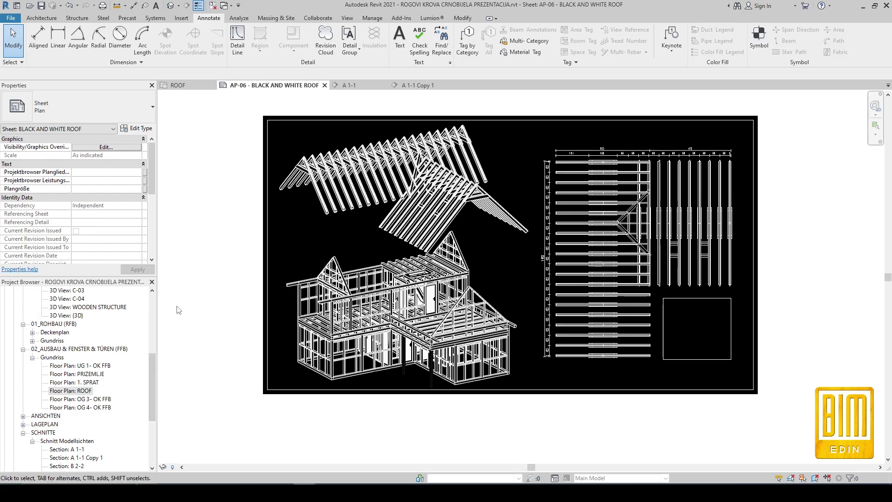
# - Select all structural columns visible in the 3D viewport
pyautogui.doubleClick(458, 296)
pyautogui.scroll(3, 458, 297)
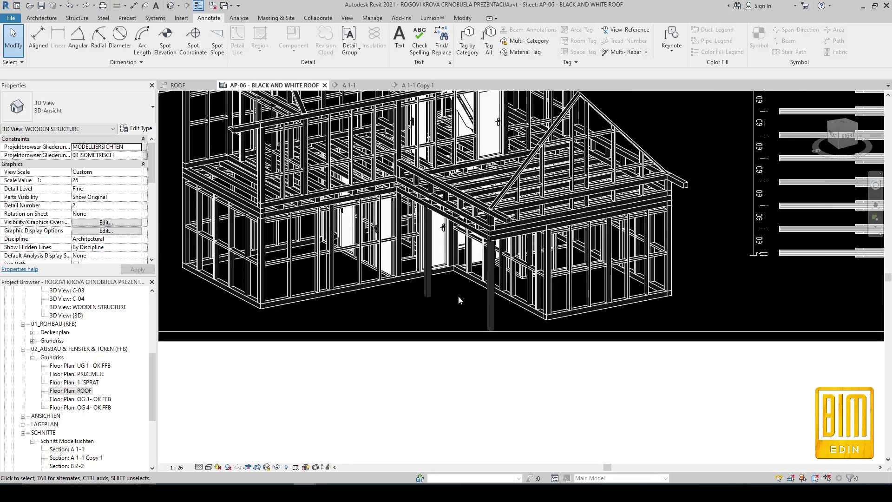
pyautogui.scroll(1, 458, 296)
pyautogui.scroll(2, 450, 292)
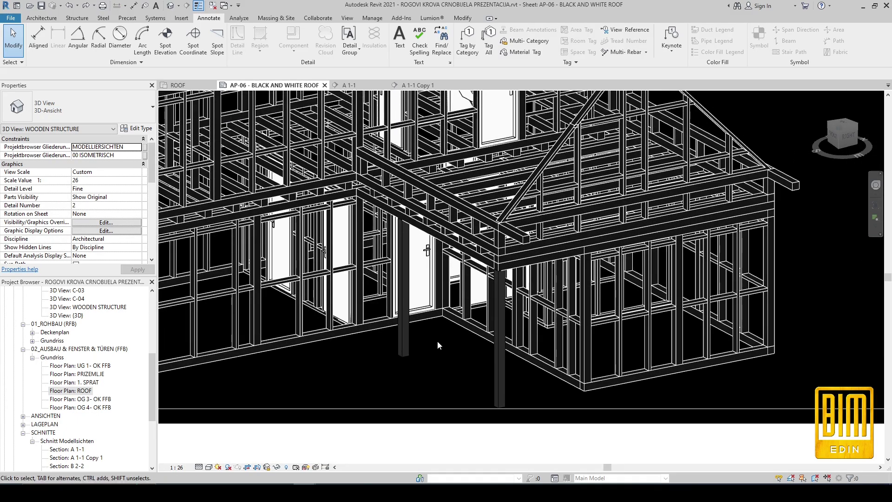
pyautogui.scroll(1, 405, 304)
pyautogui.click(402, 298)
pyautogui.rightClick(402, 297)
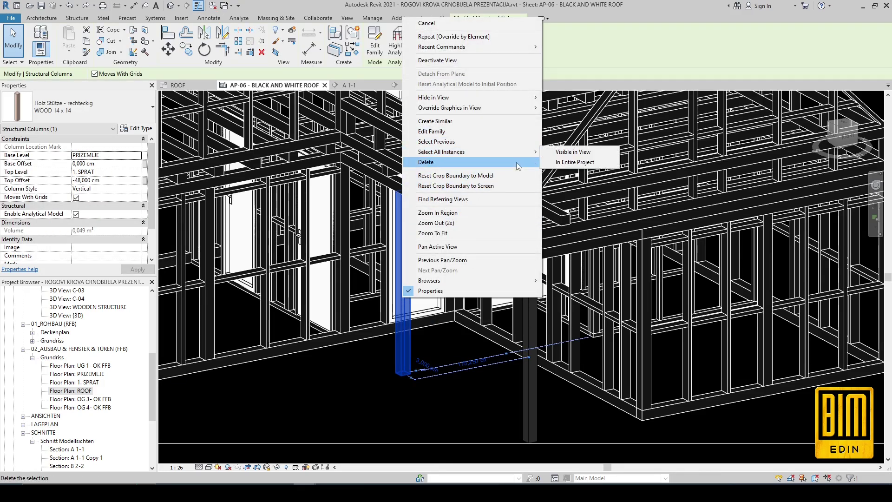
pyautogui.click(574, 152)
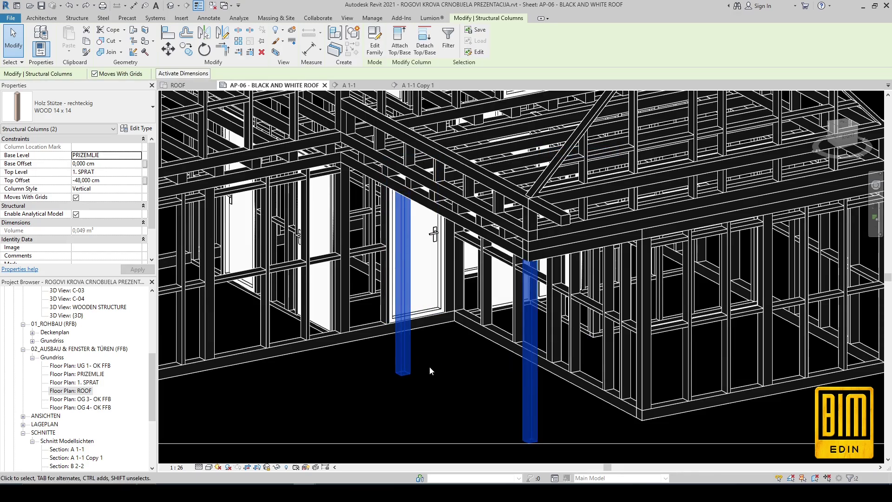
# - Override the columns' projection lines to solid white
pyautogui.click(284, 42)
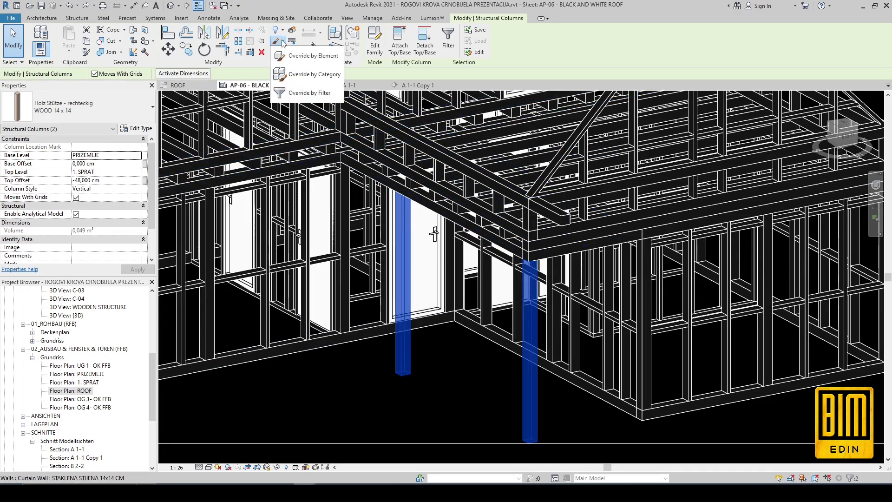
pyautogui.click(310, 55)
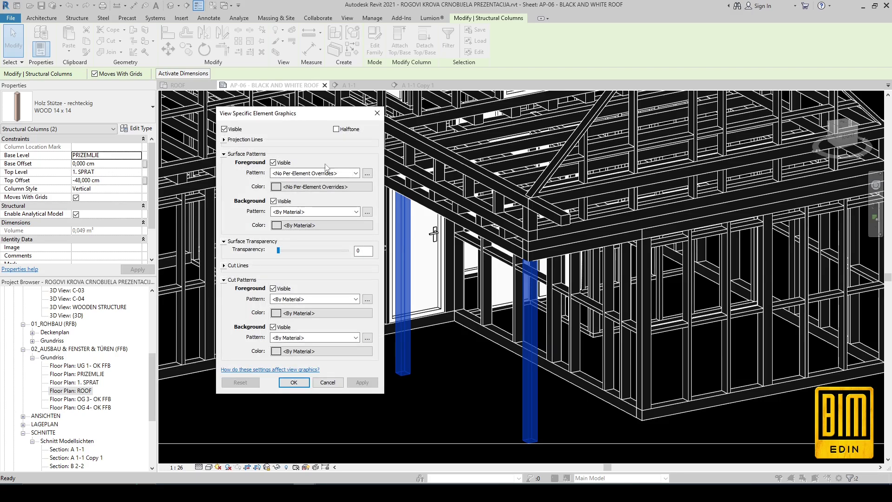
pyautogui.click(224, 139)
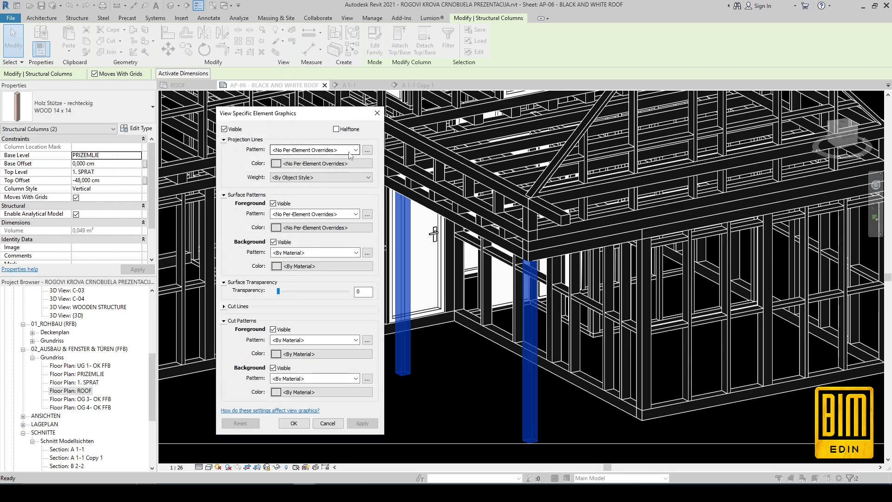
pyautogui.click(307, 149)
pyautogui.click(326, 170)
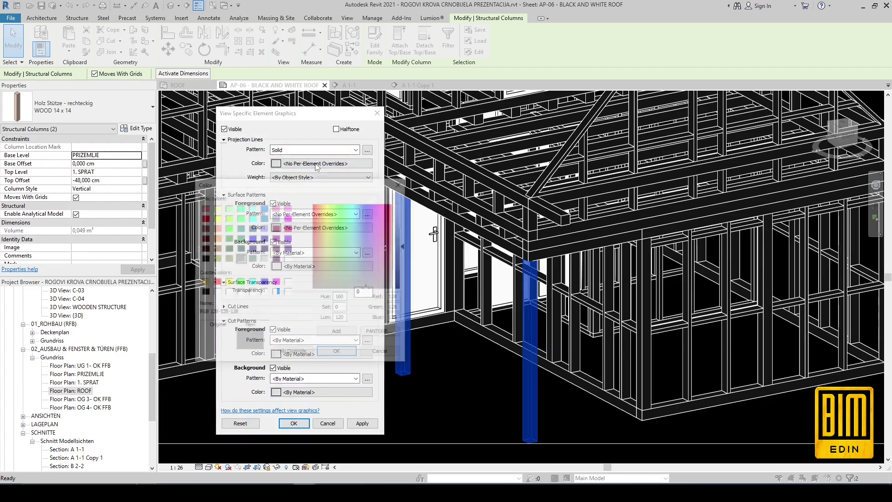
pyautogui.moveTo(405, 248); pyautogui.dragTo(405, 204)
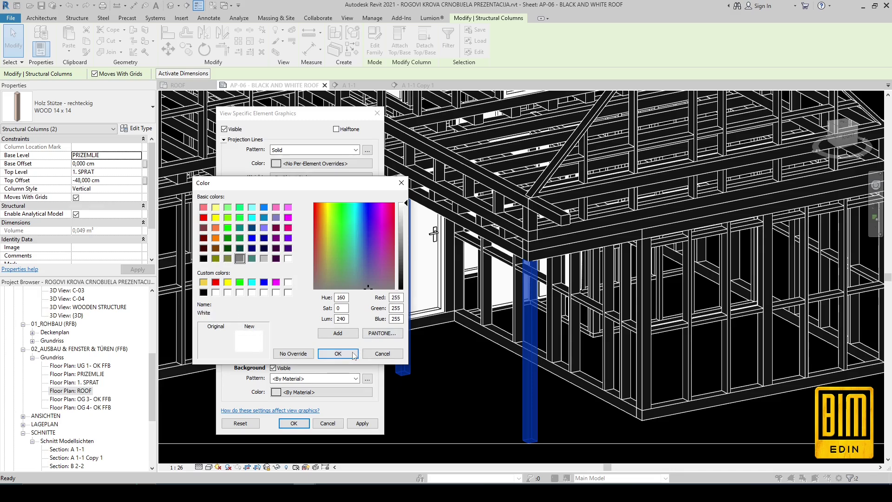
pyautogui.click(337, 353)
pyautogui.click(363, 424)
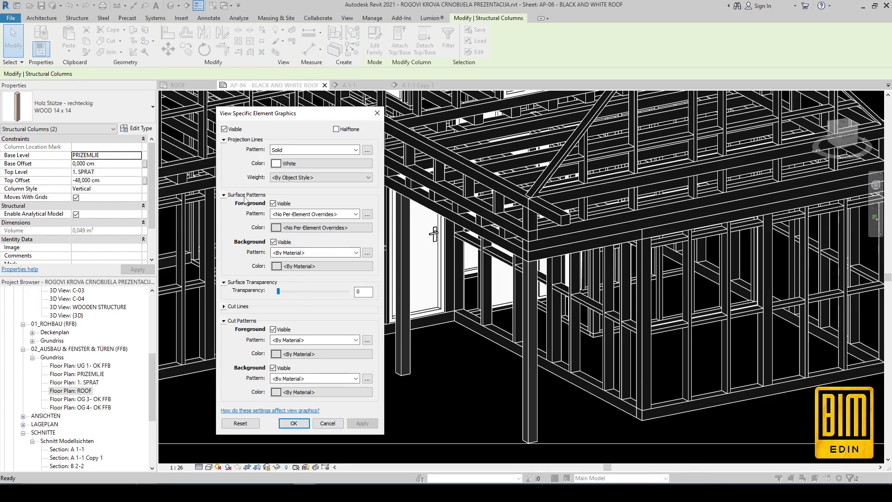
# - Give the columns a solid near-black foreground fill
pyautogui.click(314, 214)
pyautogui.click(328, 233)
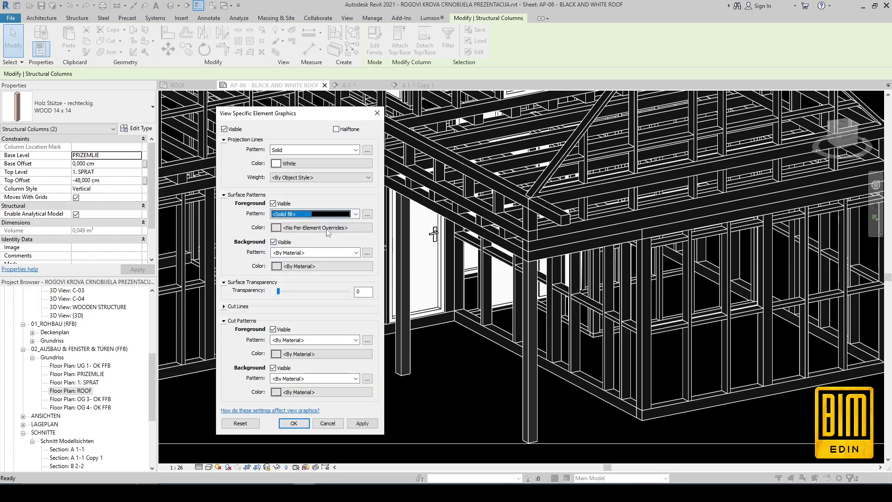
pyautogui.moveTo(407, 246); pyautogui.dragTo(406, 287)
pyautogui.click(338, 354)
pyautogui.click(304, 427)
pyautogui.click(433, 392)
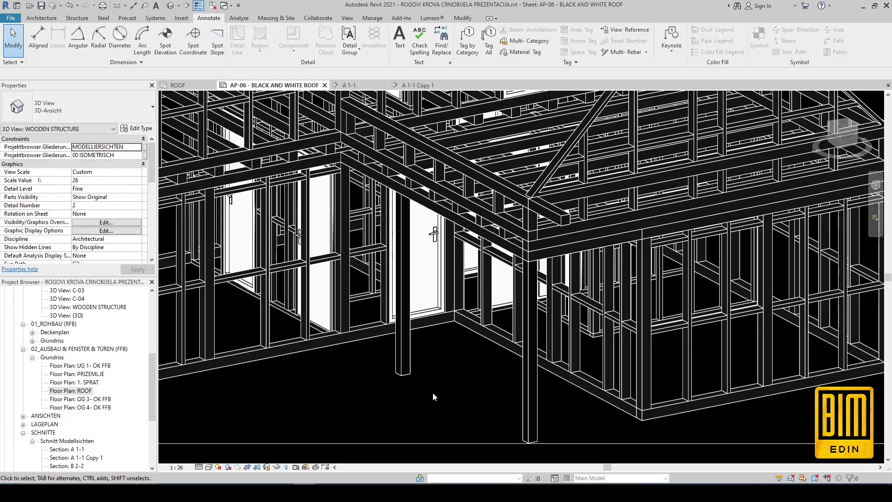
pyautogui.scroll(-1, 436, 377)
pyautogui.scroll(-1, 436, 377)
pyautogui.scroll(-2, 436, 377)
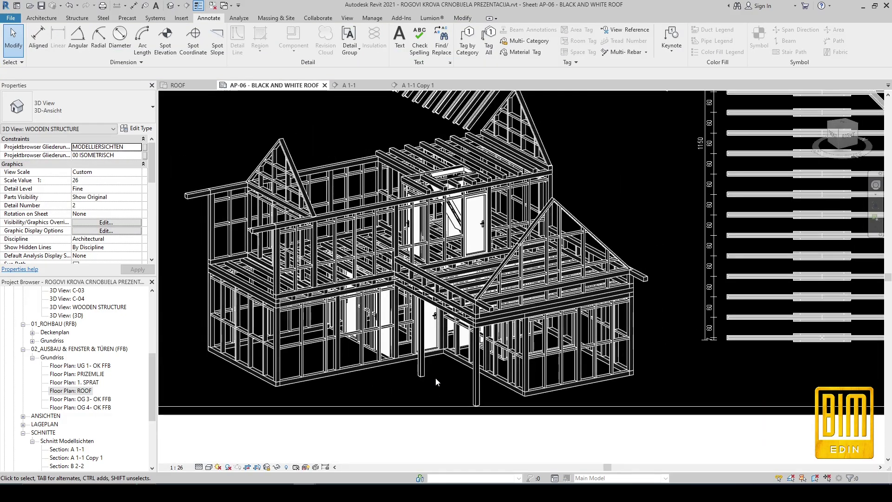
pyautogui.scroll(-1, 436, 377)
pyautogui.scroll(-1, 436, 378)
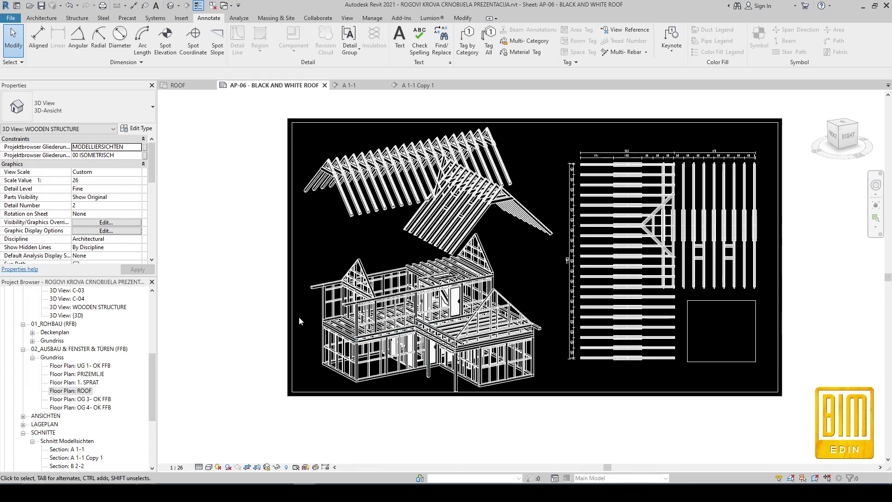
pyautogui.scroll(1, 533, 214)
pyautogui.scroll(1, 531, 214)
pyautogui.scroll(-1, 531, 214)
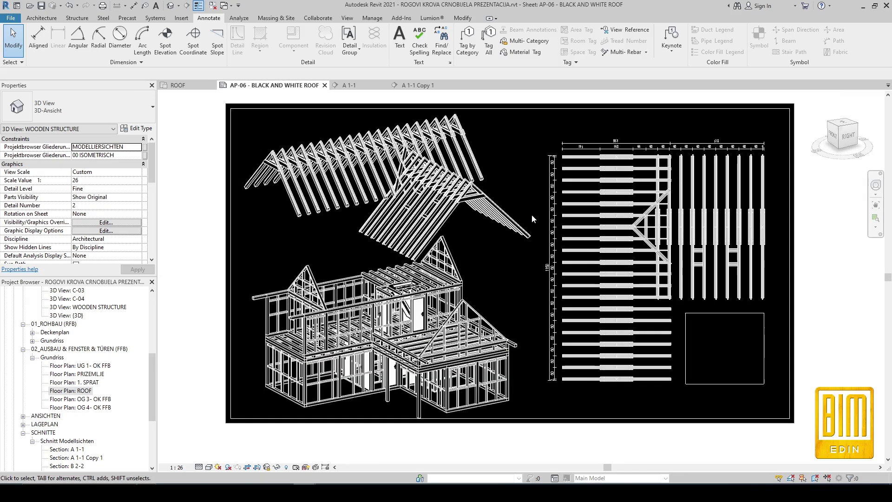
pyautogui.scroll(1, 579, 102)
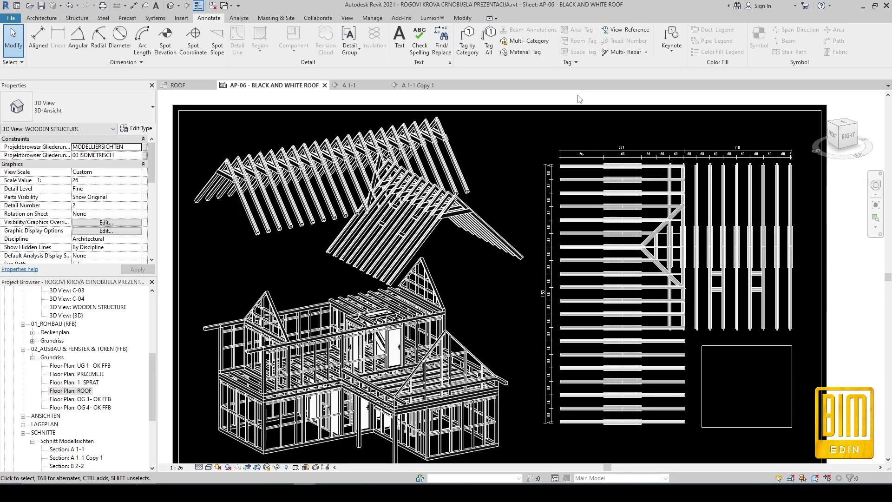
pyautogui.moveTo(497, 293); pyautogui.dragTo(501, 283, button='middle')
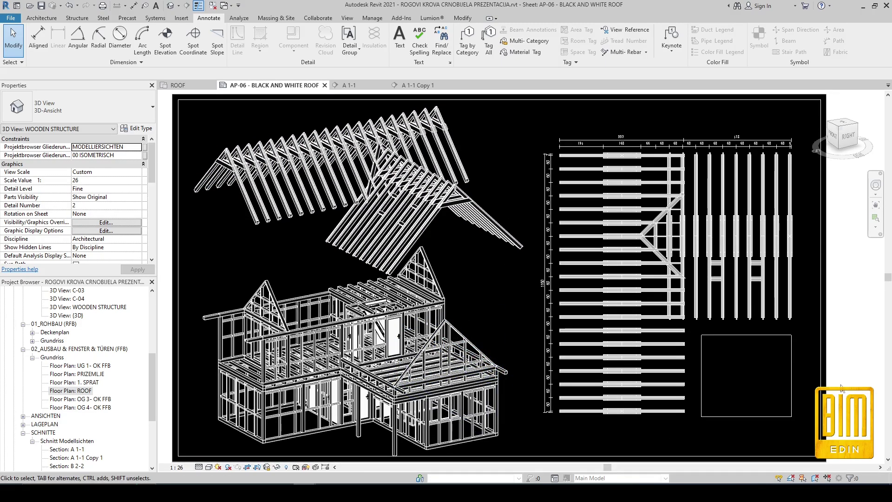